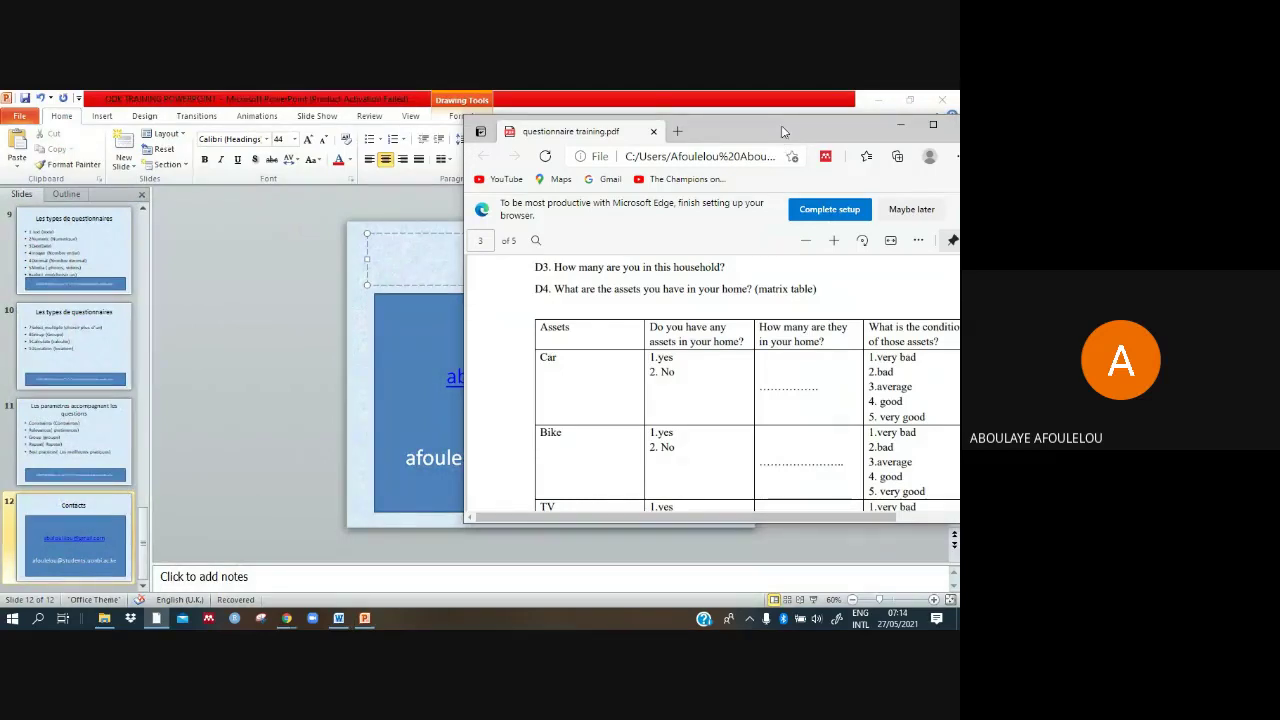
Step: Dismiss the extension warning and maximize the window showing questionnaire training.pdf
{"action": "left_click_drag", "start_coordinate": [781, 125], "coordinate": [645, 147]}
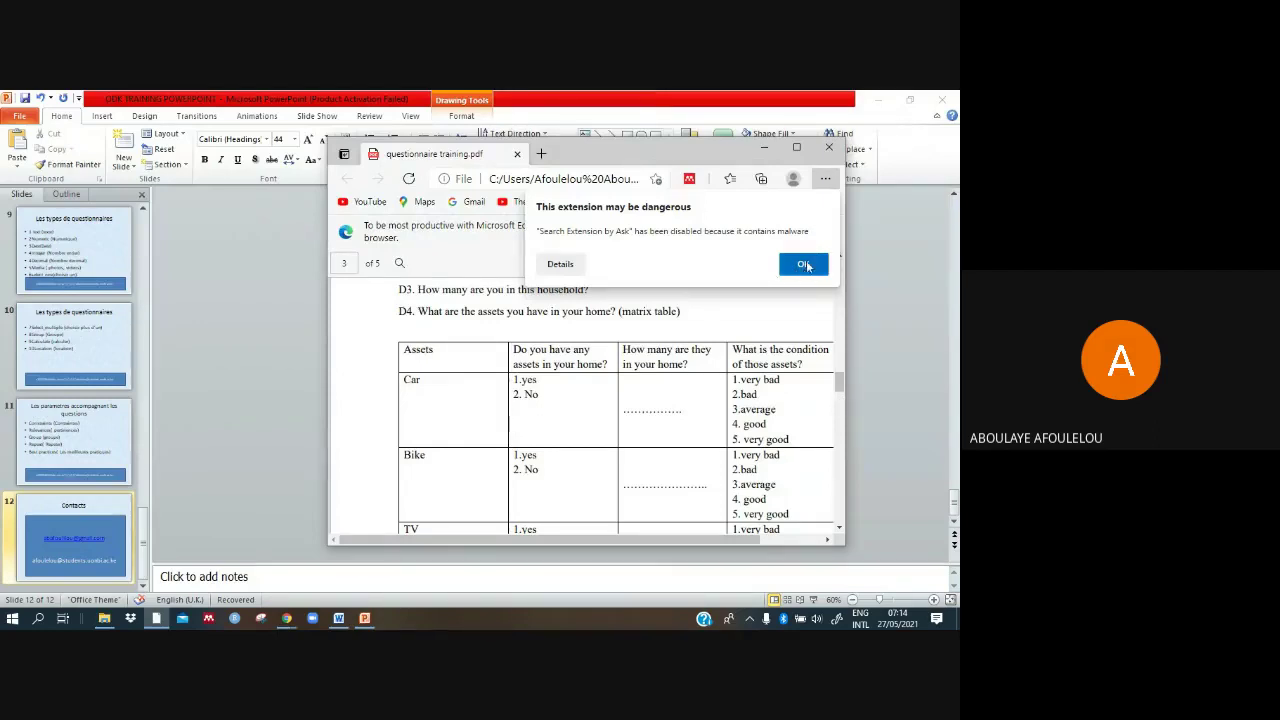
{"action": "left_click", "coordinate": [803, 264]}
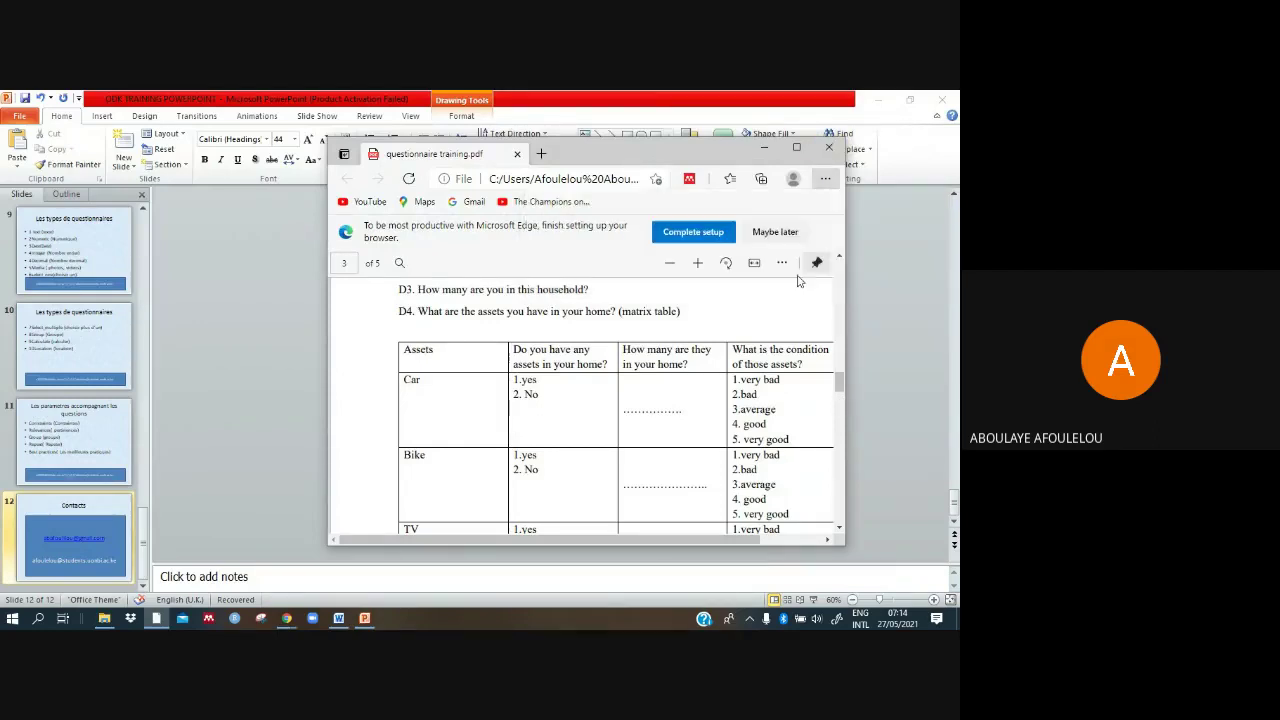
{"action": "left_click", "coordinate": [800, 148]}
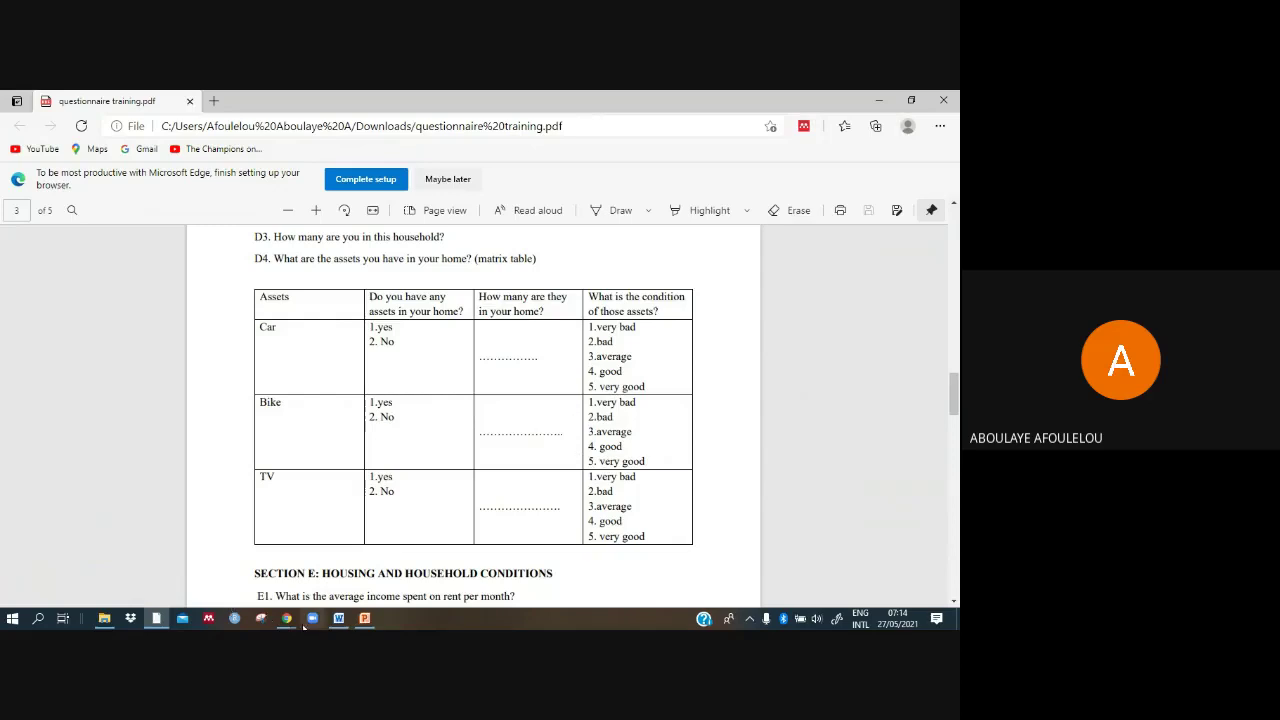
Step: Switch to the AF100 form in KoboToolbox and add a Question Matrix question titled "Table"
{"action": "mouse_move", "coordinate": [287, 620]}
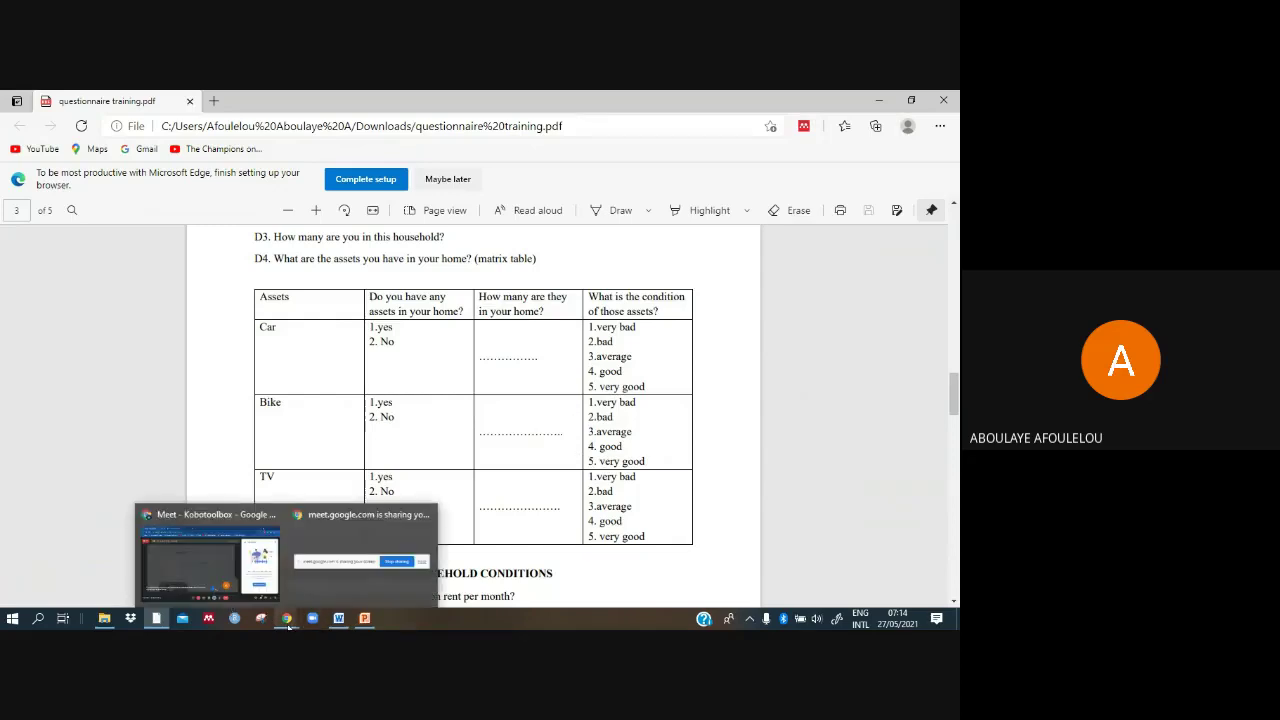
{"action": "left_click", "coordinate": [224, 583]}
{"action": "left_click", "coordinate": [231, 102]}
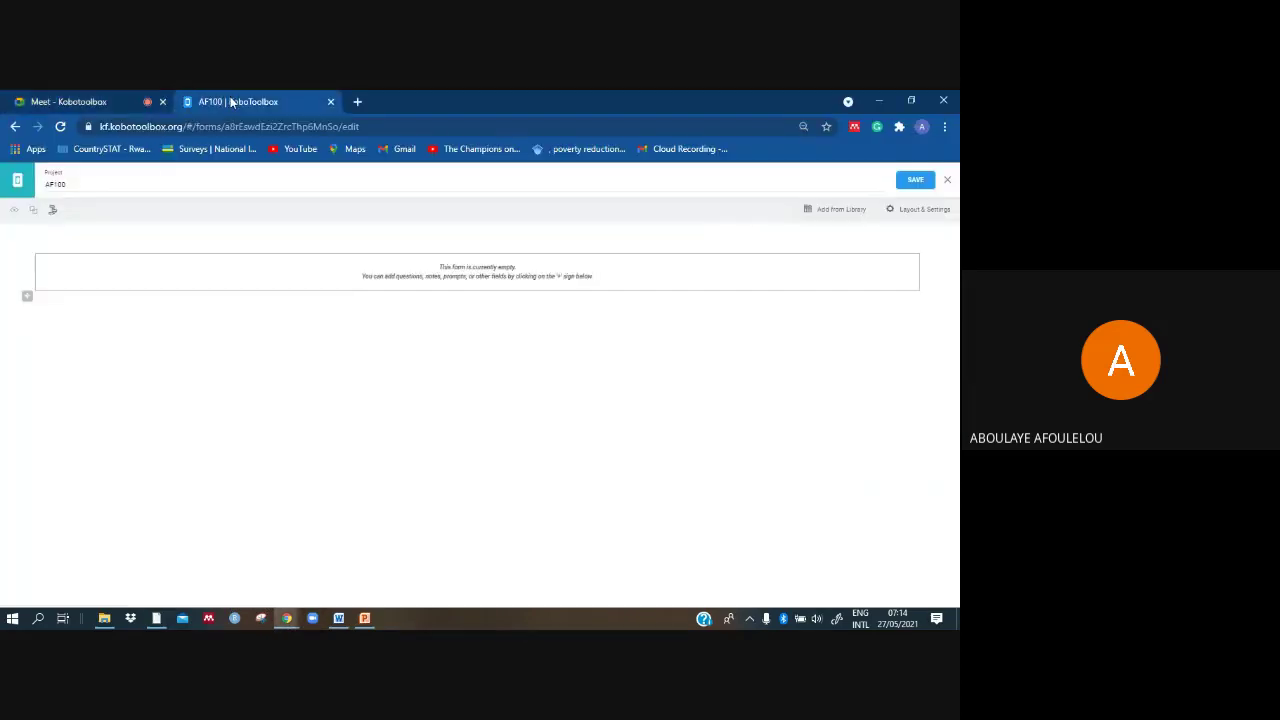
{"action": "left_click", "coordinate": [28, 299]}
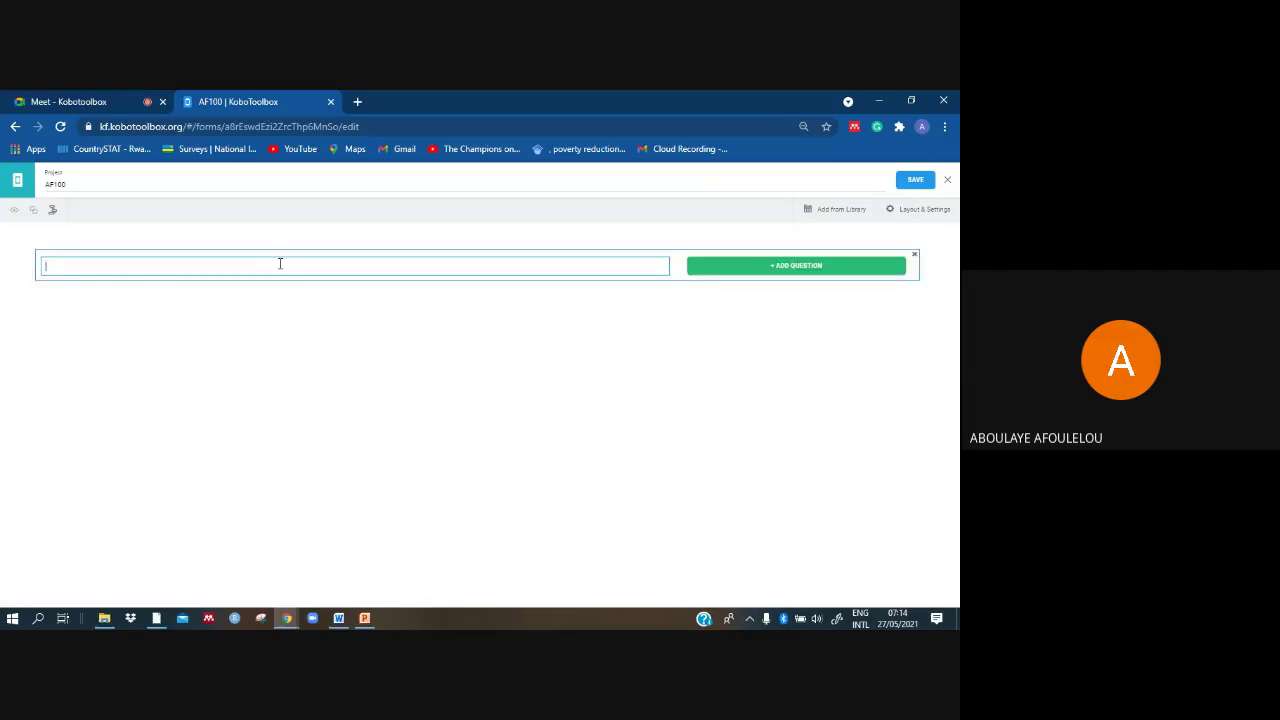
{"action": "type", "text": "Q"}
{"action": "type", "text": "able"}
{"action": "left_click", "coordinate": [736, 274]}
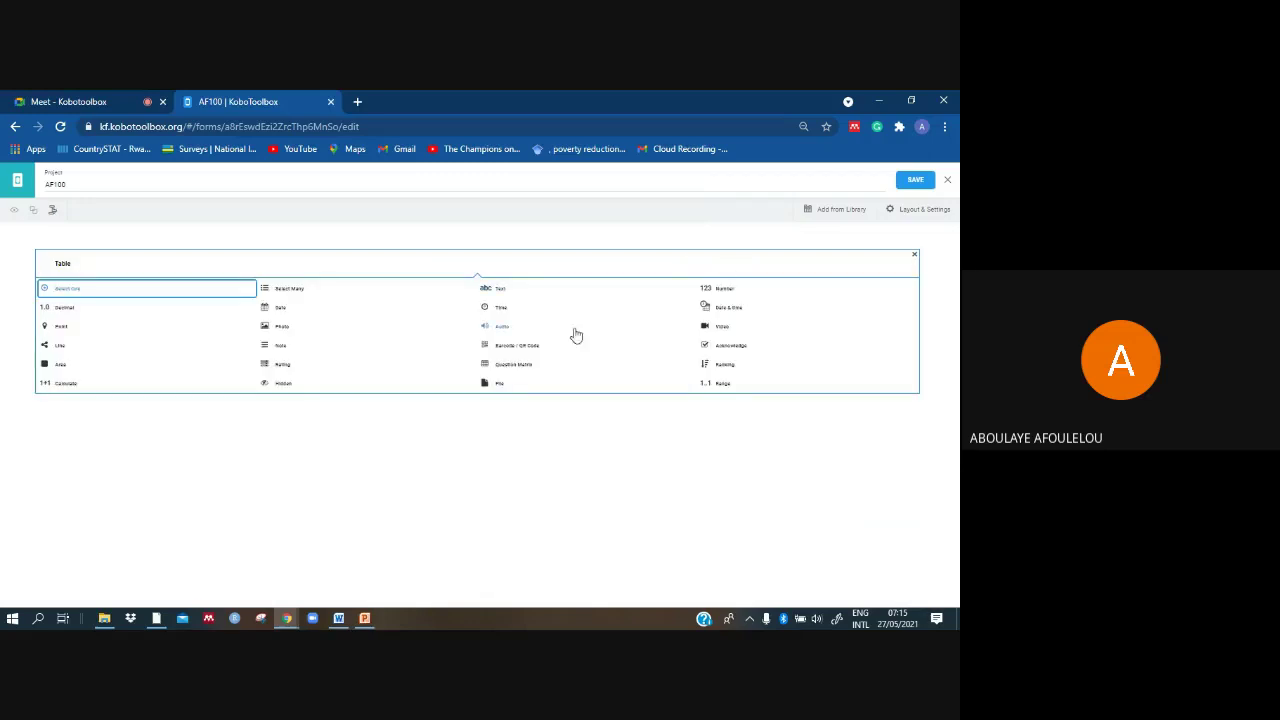
{"action": "left_click", "coordinate": [507, 368]}
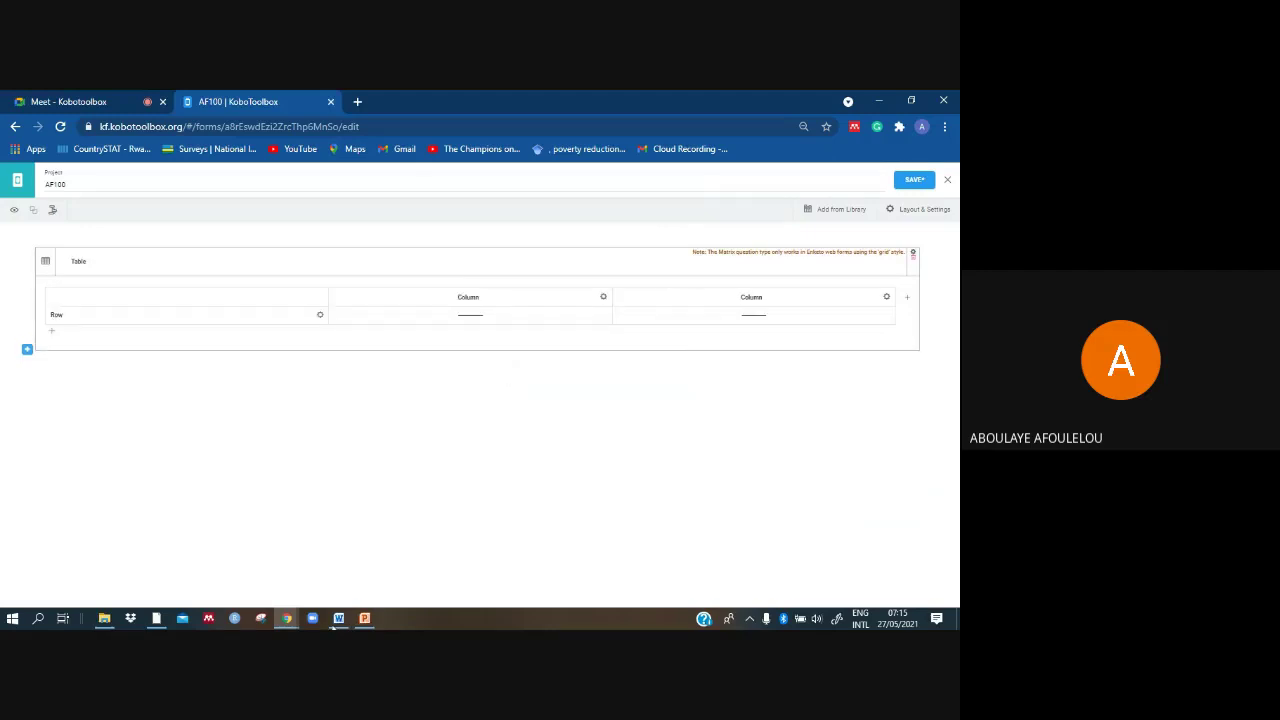
{"action": "left_click", "coordinate": [338, 618]}
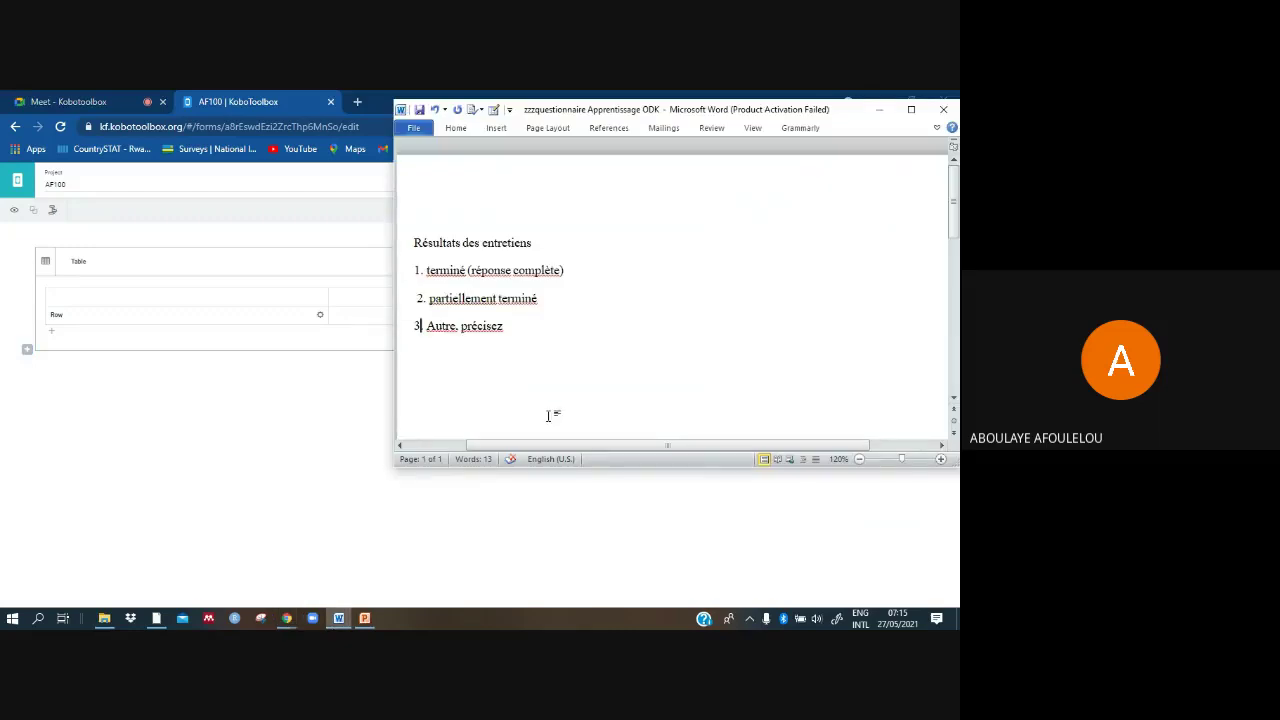
{"action": "left_click_drag", "start_coordinate": [954, 212], "coordinate": [954, 228]}
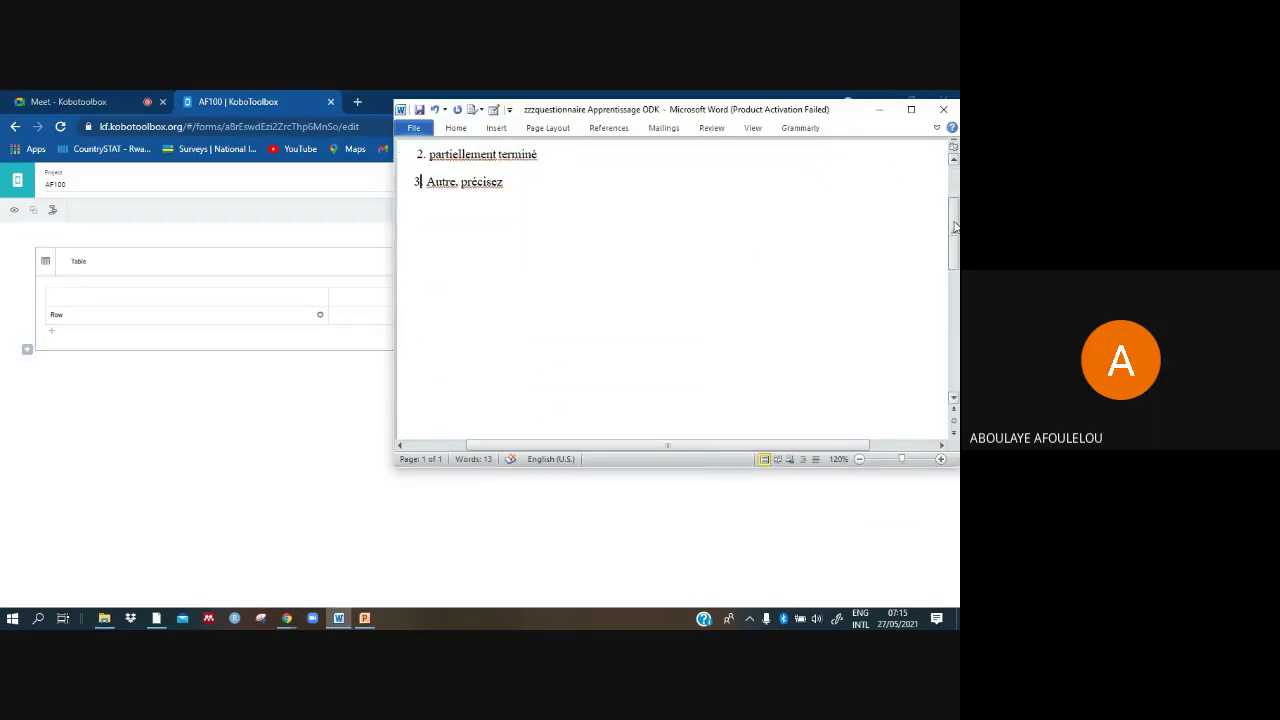
{"action": "left_click", "coordinate": [879, 109]}
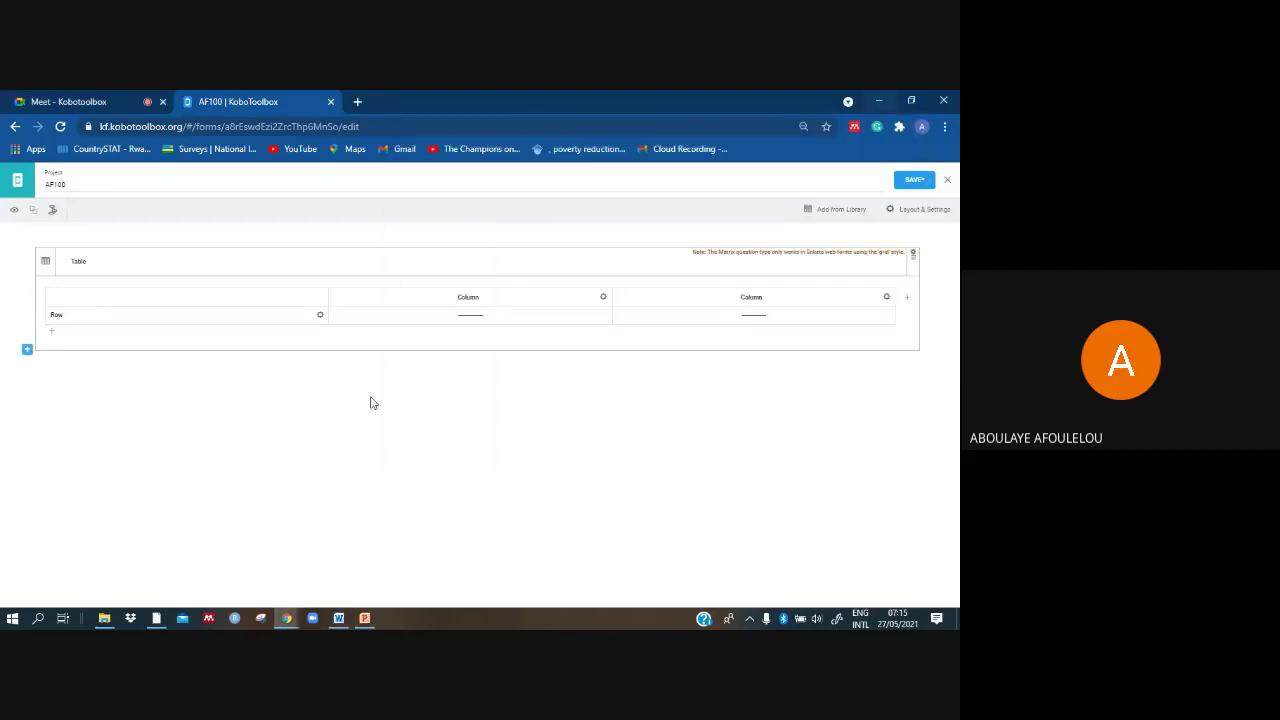
Step: Consult the assets table in the questionnaire PDF and set the matrix row's label to "CAR" and data column prefix to "car"
{"action": "mouse_move", "coordinate": [160, 615]}
{"action": "left_click", "coordinate": [170, 590]}
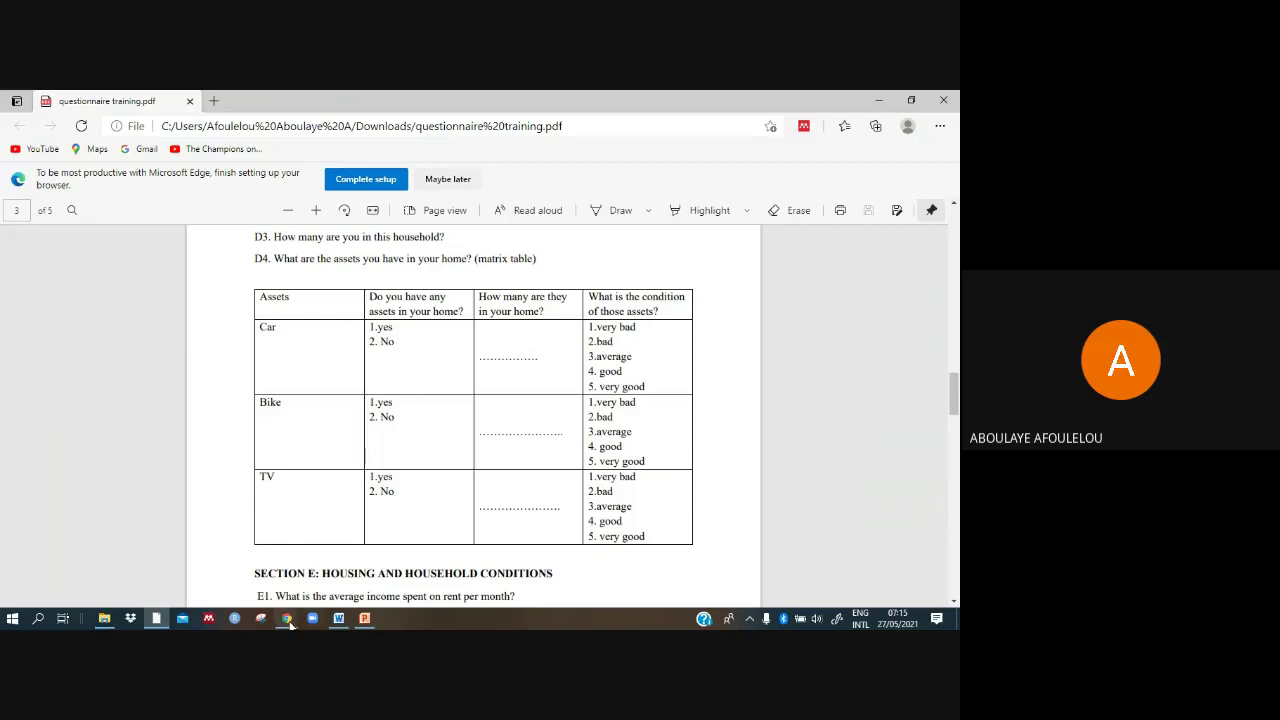
{"action": "mouse_move", "coordinate": [286, 620]}
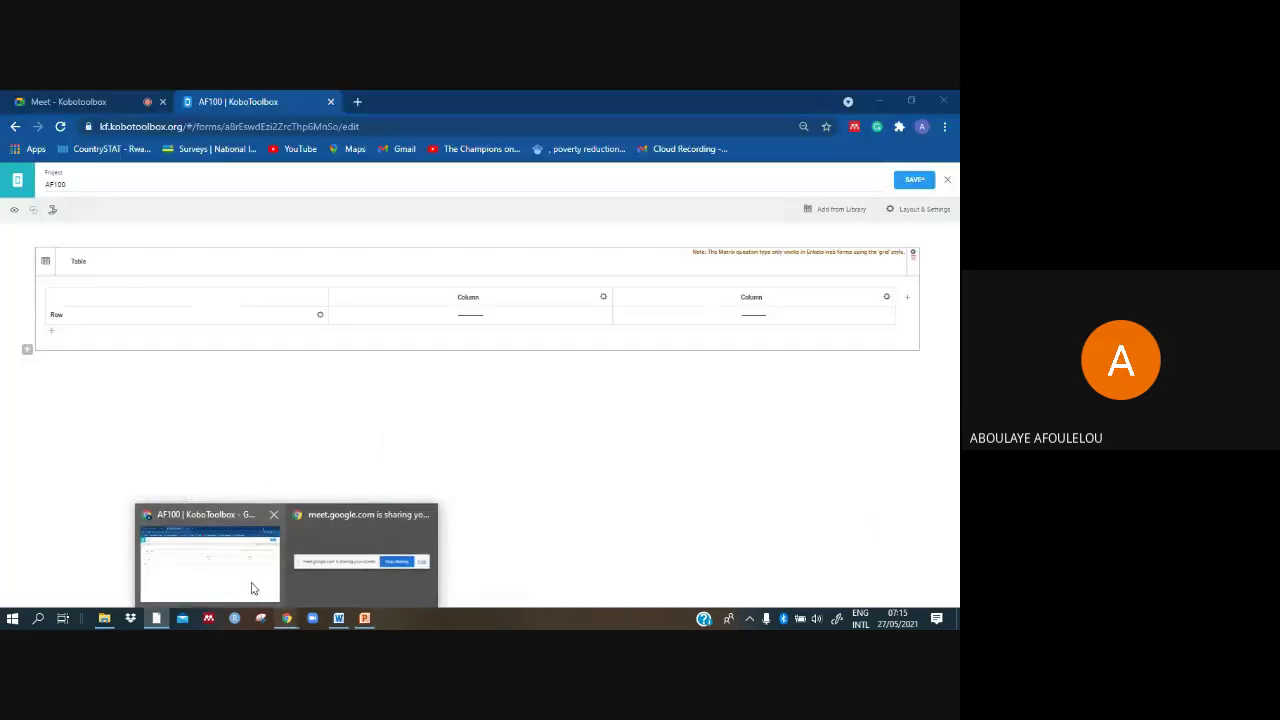
{"action": "left_click", "coordinate": [252, 588]}
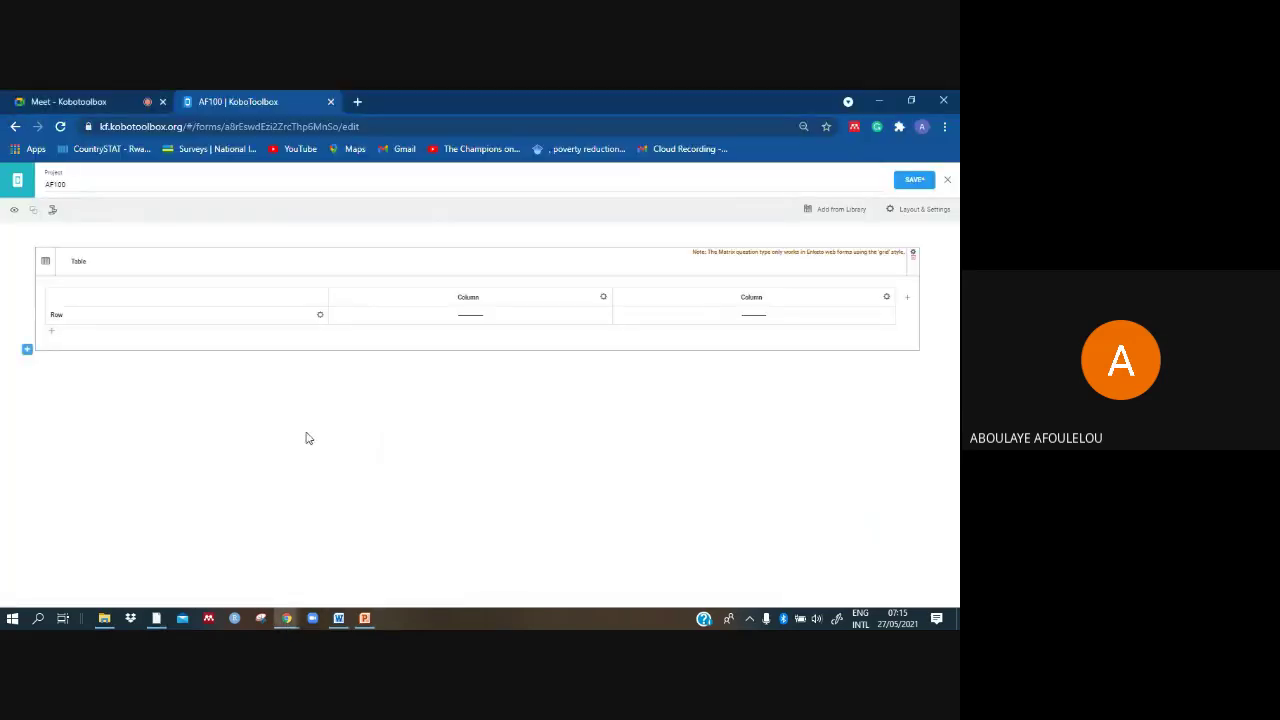
{"action": "left_click", "coordinate": [320, 315]}
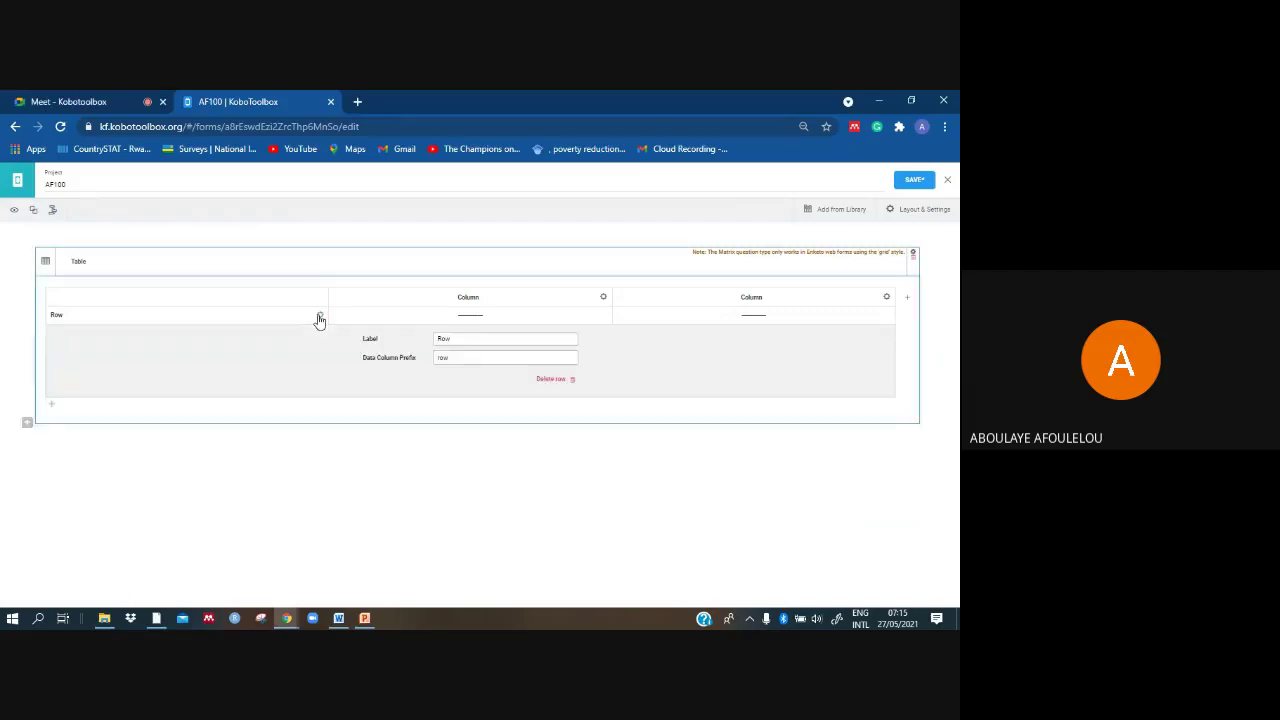
{"action": "left_click", "coordinate": [465, 340]}
{"action": "key", "text": "BackSpace"}
{"action": "key", "text": "BackSpace"}
{"action": "key", "text": "BackSpace"}
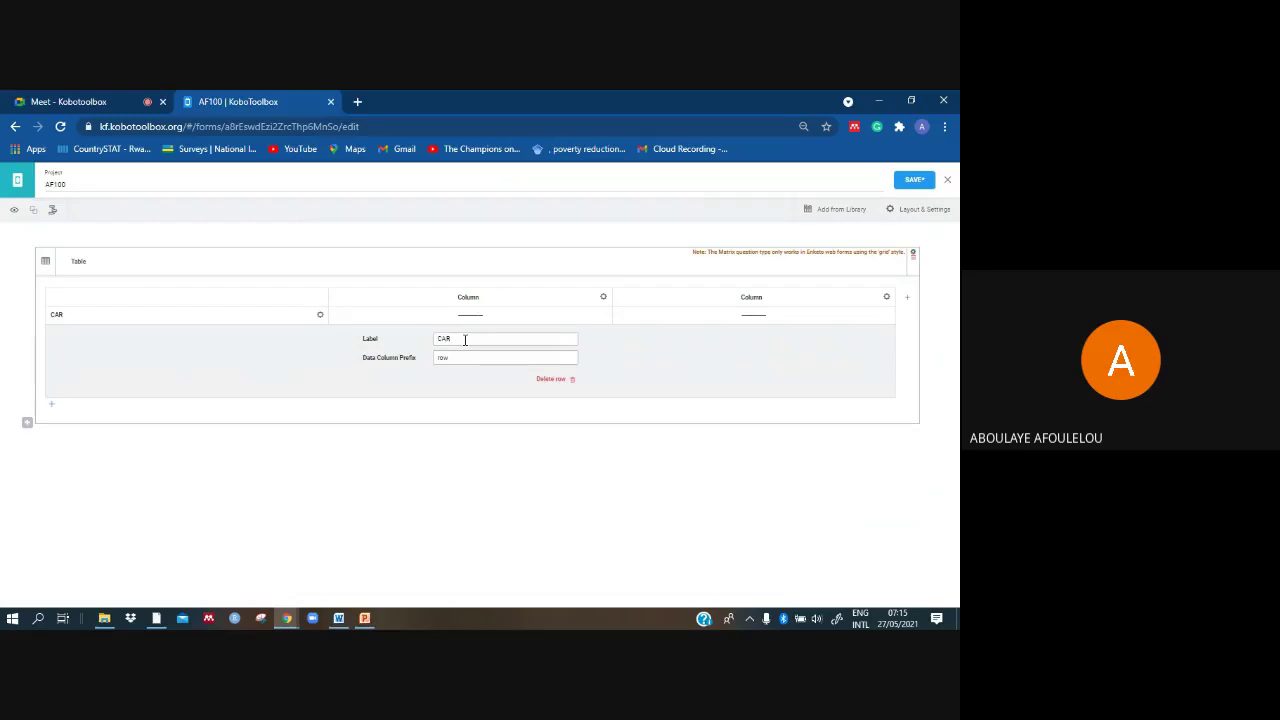
{"action": "left_click", "coordinate": [452, 361]}
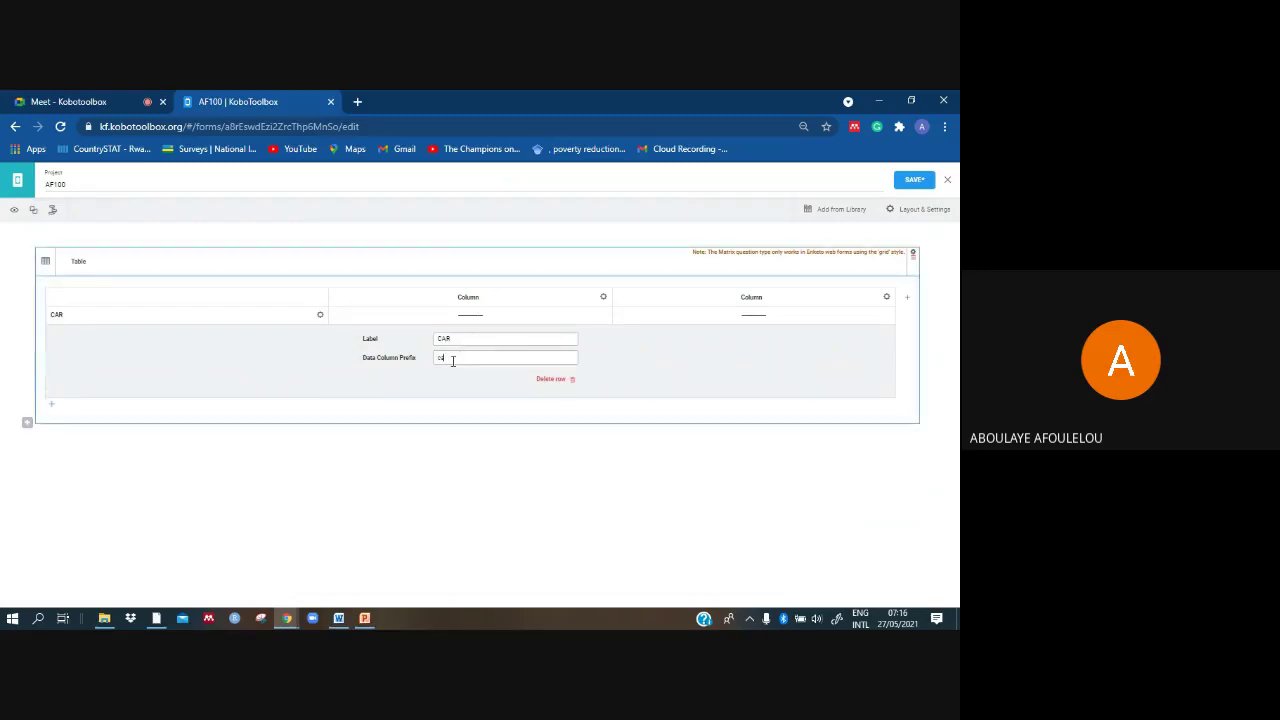
{"action": "type", "text": "car"}
{"action": "left_click", "coordinate": [319, 320]}
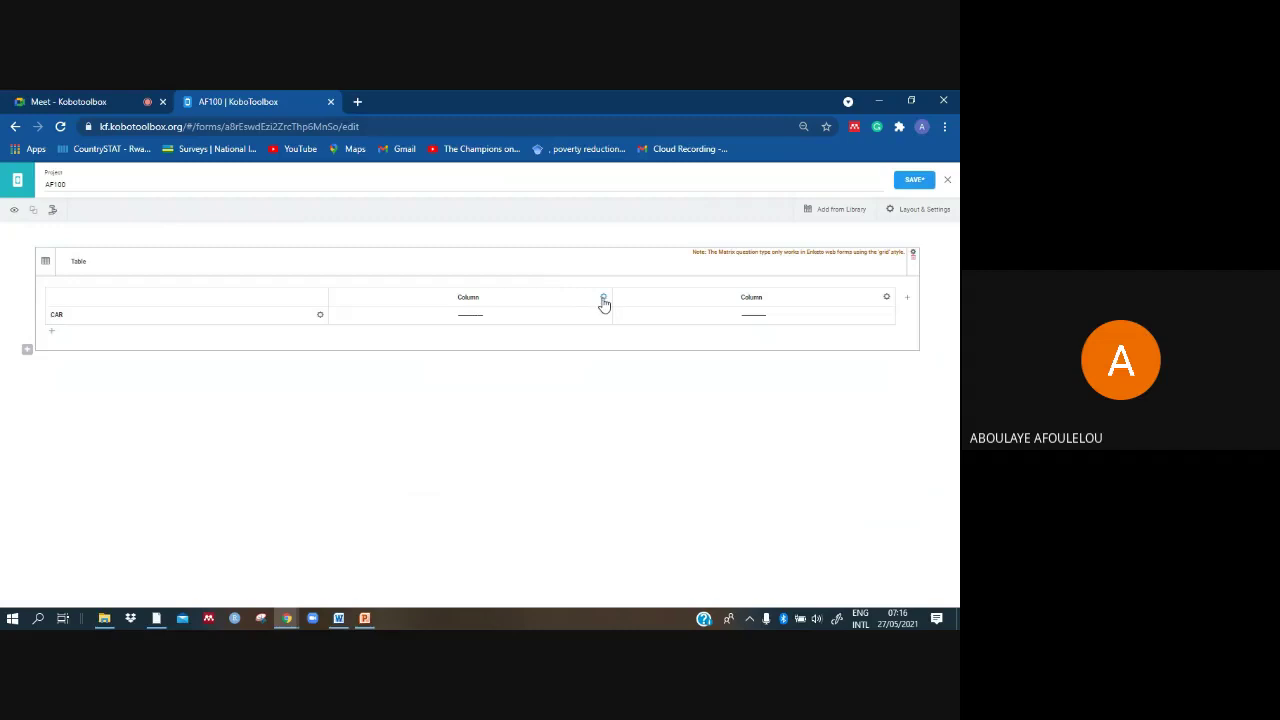
Step: Consult the questionnaire PDF and set the first matrix column's label to "Do you have any assets"
{"action": "left_click", "coordinate": [603, 299]}
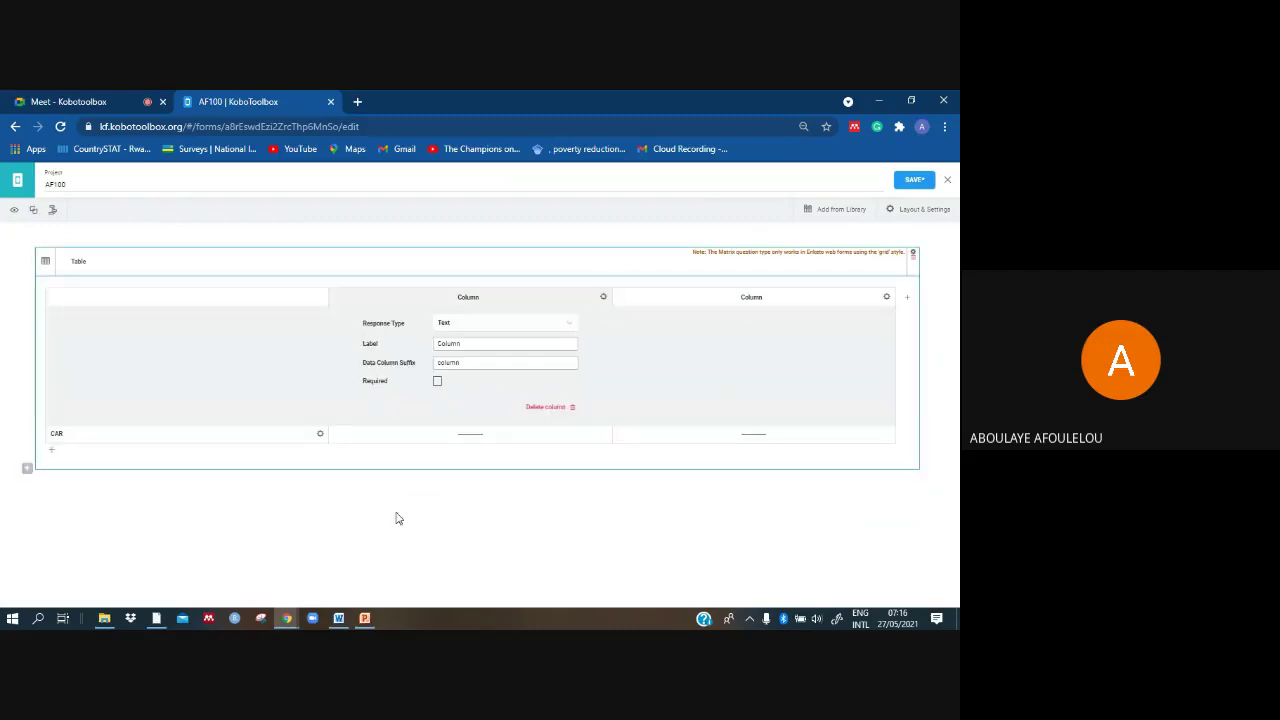
{"action": "mouse_move", "coordinate": [338, 618]}
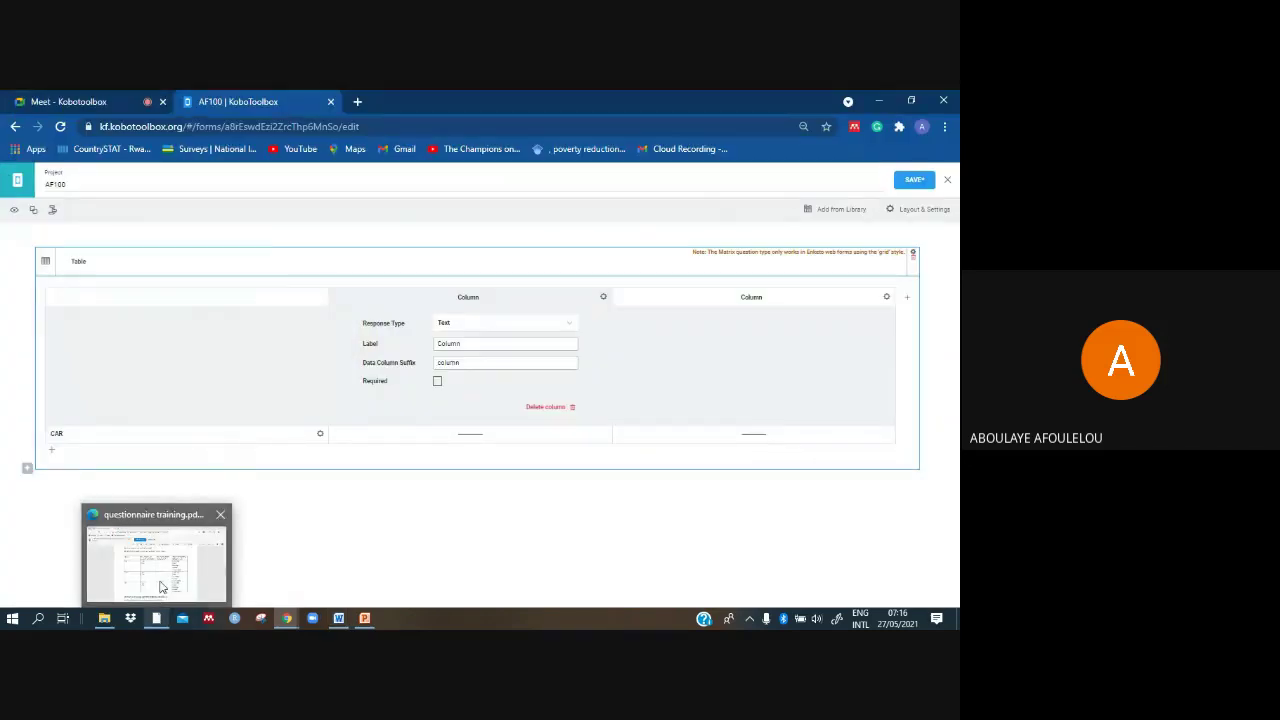
{"action": "left_click", "coordinate": [157, 553]}
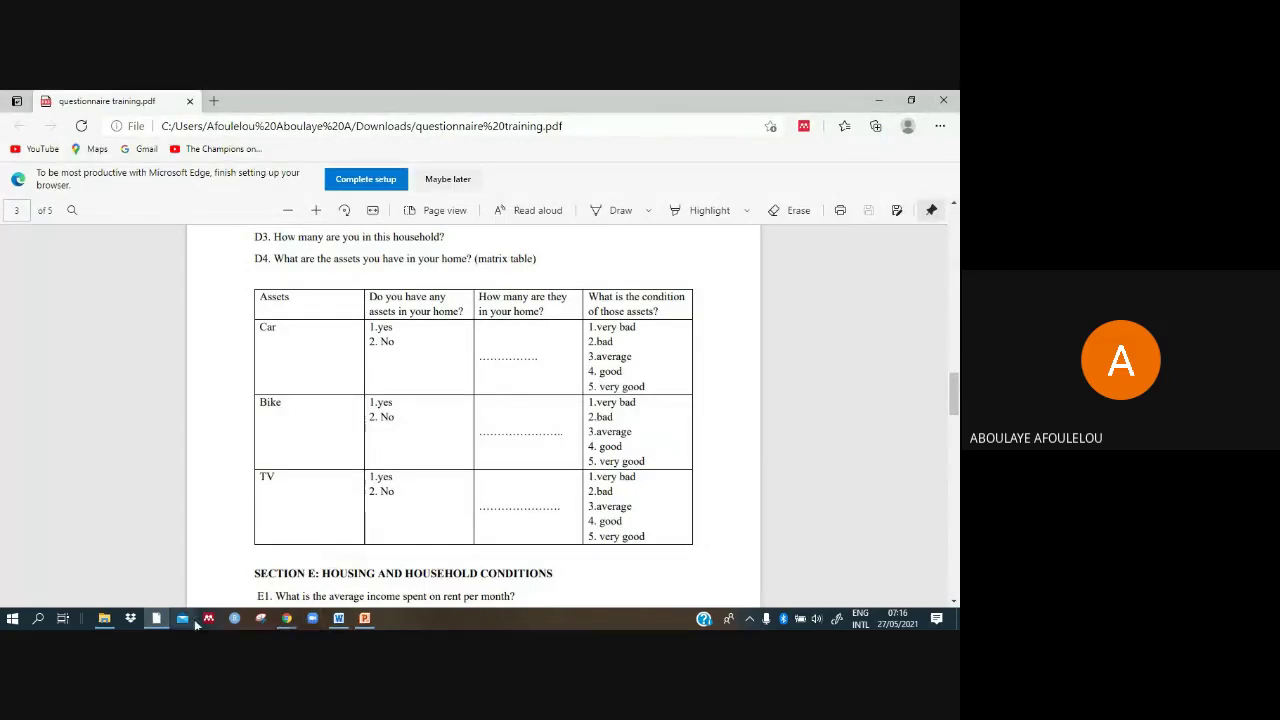
{"action": "mouse_move", "coordinate": [286, 618]}
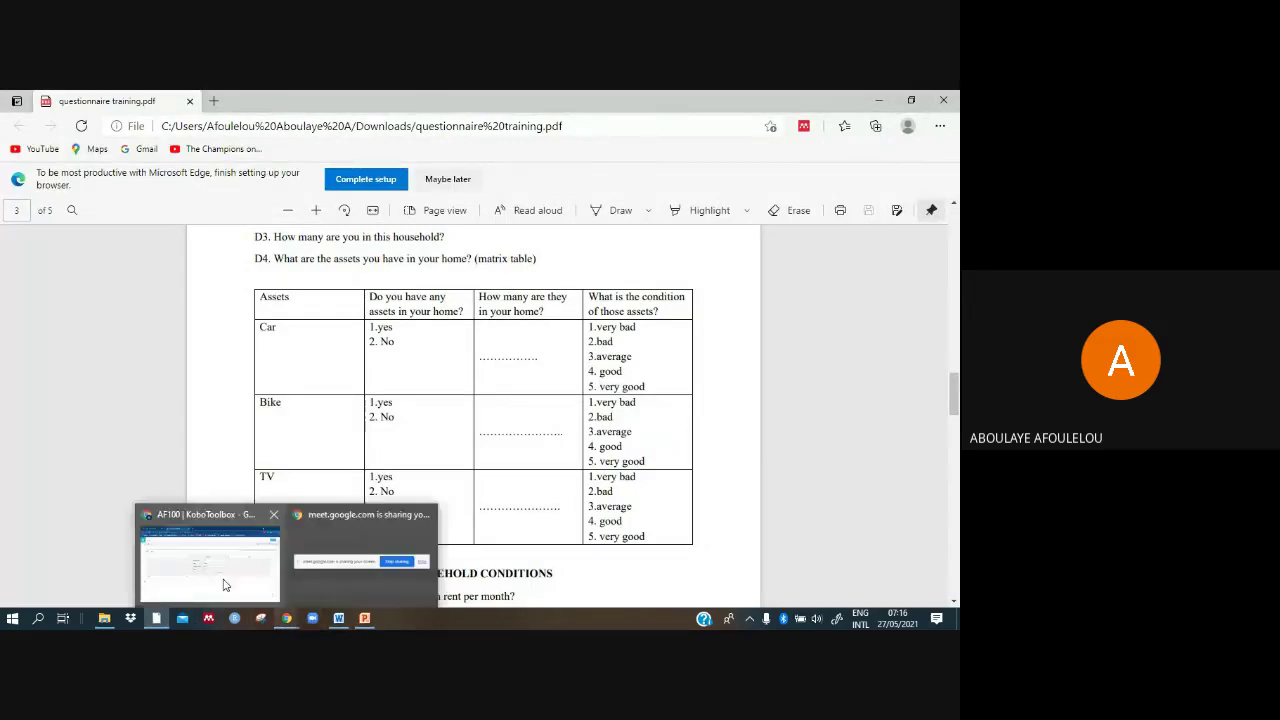
{"action": "left_click", "coordinate": [223, 586]}
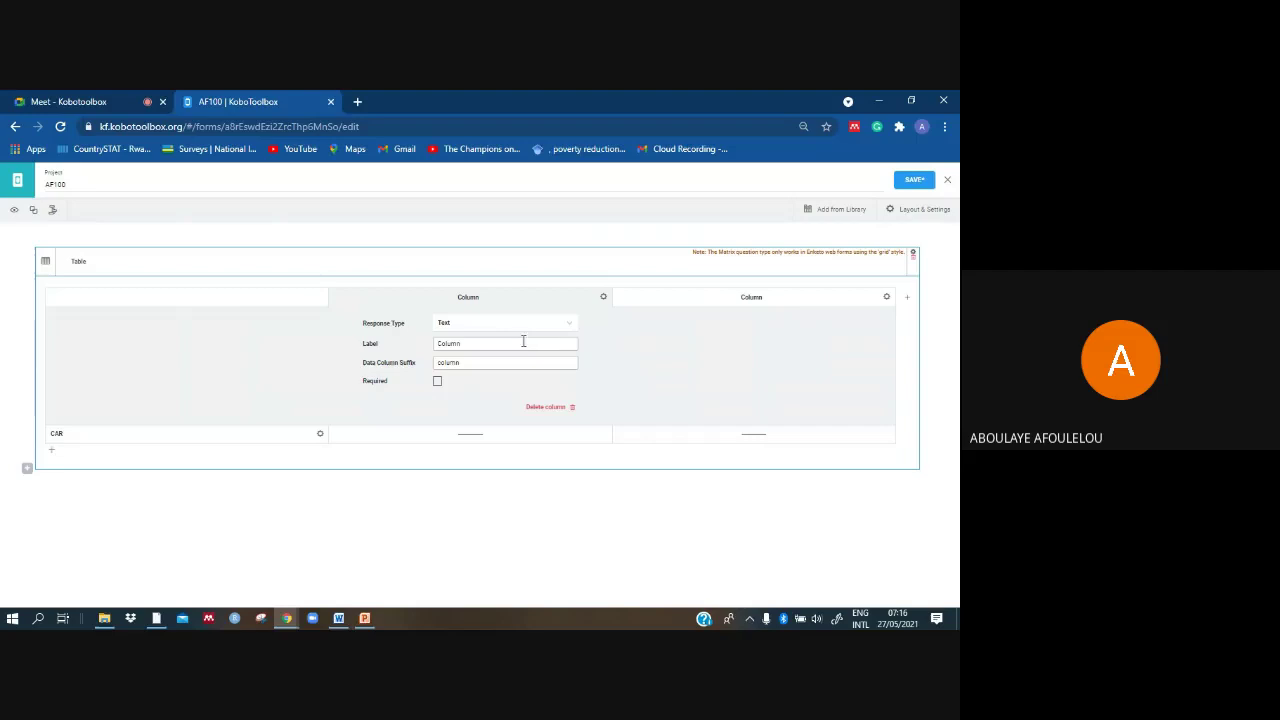
{"action": "key", "text": "BackSpace"}
{"action": "key", "text": "BackSpace"}
{"action": "key", "text": "BackSpace"}
{"action": "key", "text": "BackSpace"}
{"action": "key", "text": "BackSpace"}
{"action": "key", "text": "BackSpace"}
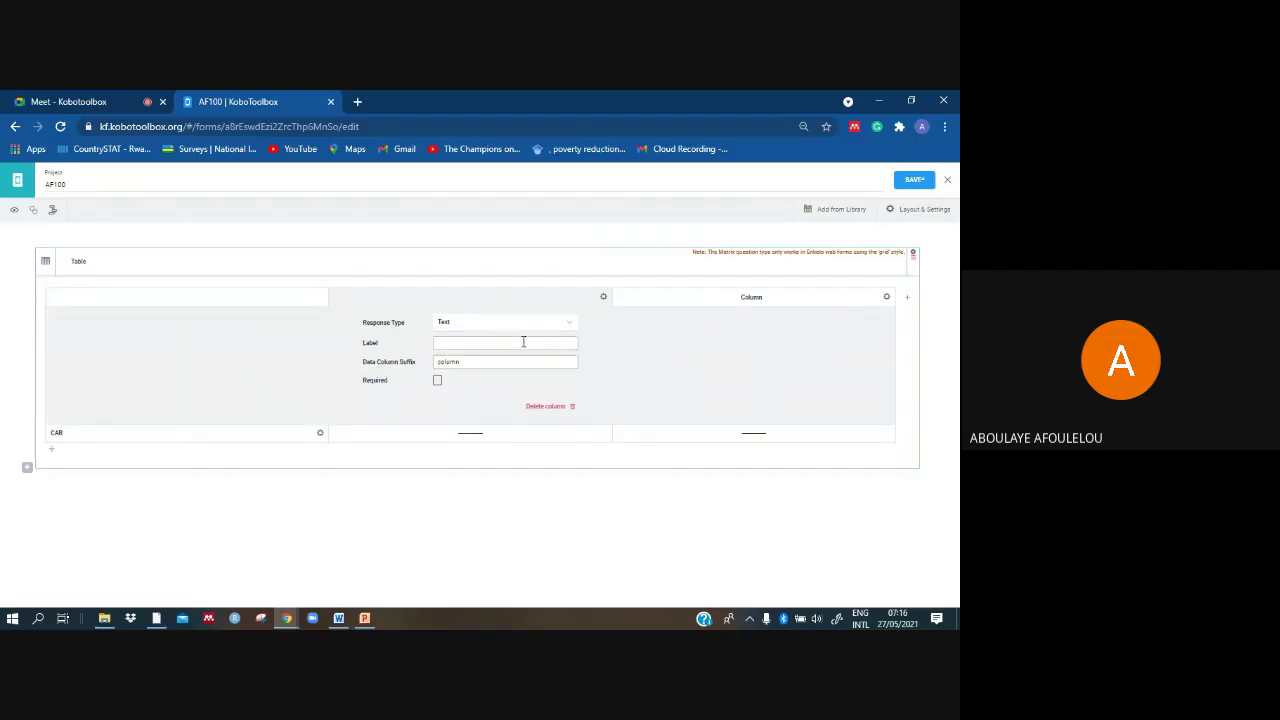
{"action": "type", "text": "B"}
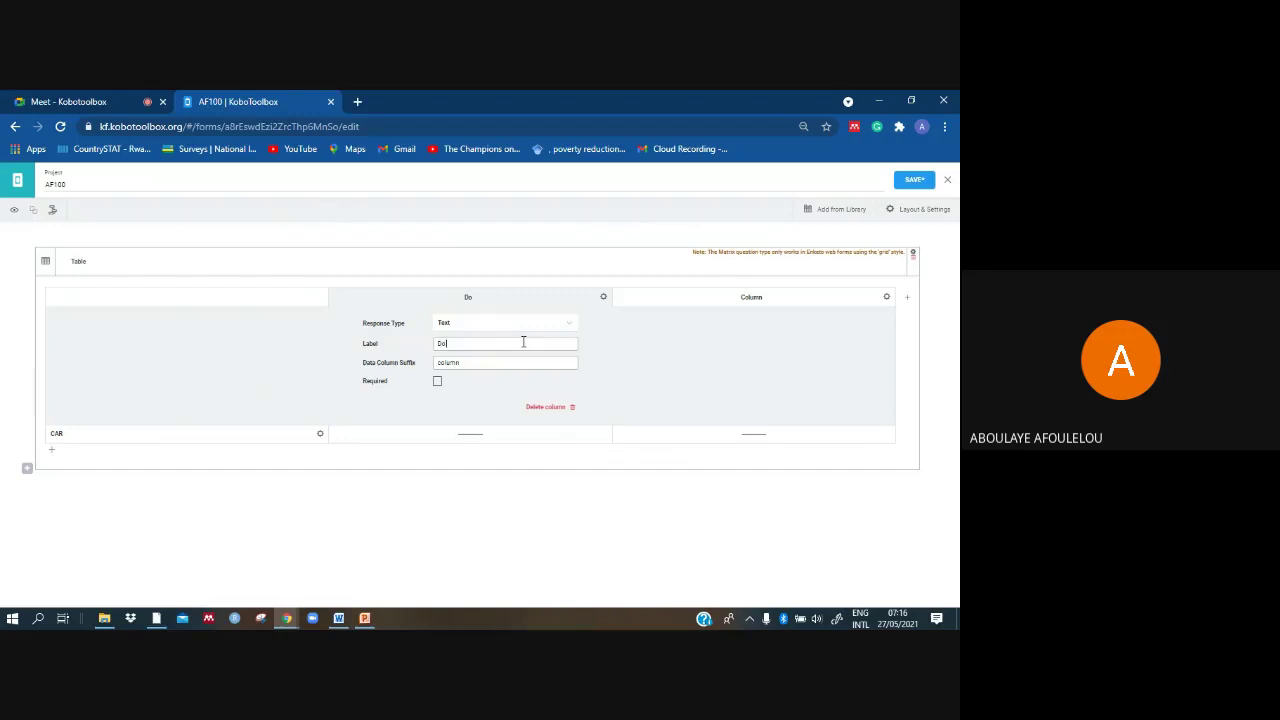
{"action": "type", "text": "o you have anu"}
{"action": "key", "text": "BackSpace"}
{"action": "type", "text": "y"}
{"action": "key", "text": "BackSpace"}
{"action": "type", "text": "y assets"}
Step: Set the first column's response type to Select One and its data column suffix to "asset"
{"action": "left_click", "coordinate": [570, 327]}
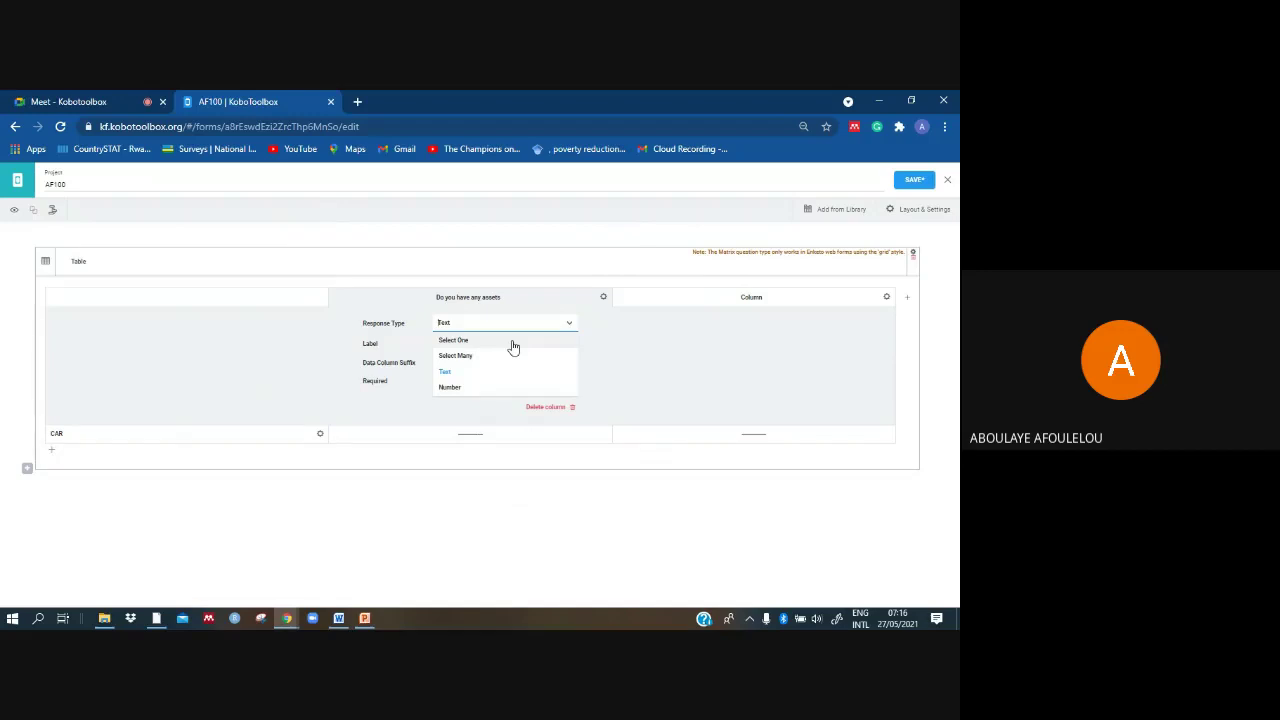
{"action": "left_click", "coordinate": [511, 341]}
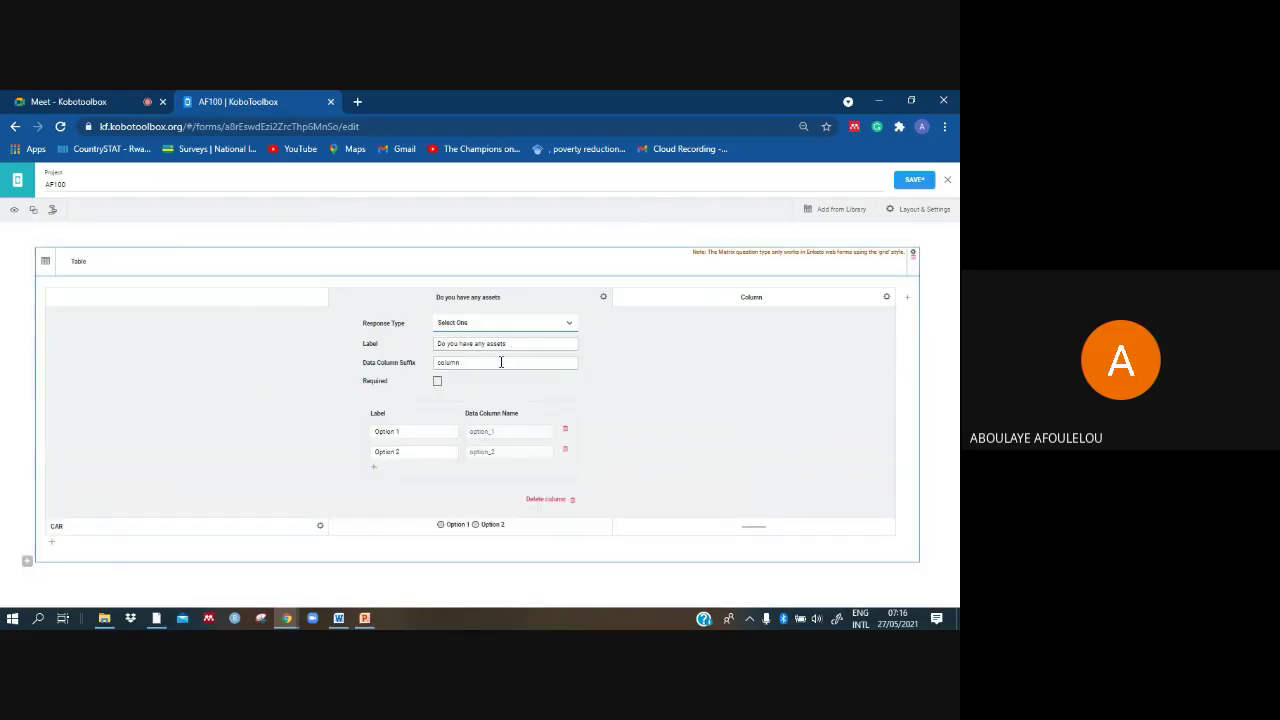
{"action": "key", "text": "BackSpace"}
{"action": "key", "text": "BackSpace"}
{"action": "key", "text": "BackSpace"}
{"action": "key", "text": "BackSpace"}
{"action": "key", "text": "BackSpace"}
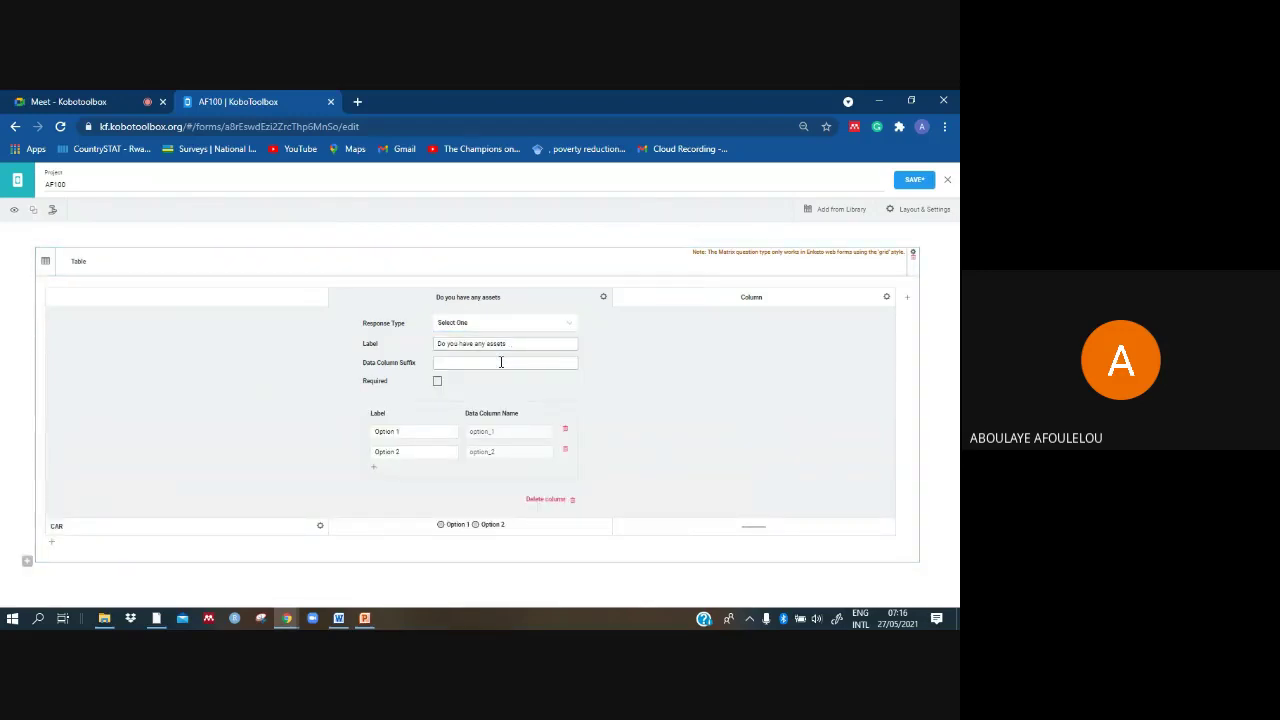
{"action": "type", "text": "asset"}
Step: Label the two answer options of the "Do you have any assets" column "Yes" and "No"
{"action": "left_click", "coordinate": [445, 433]}
{"action": "key", "text": "BackSpace"}
{"action": "key", "text": "BackSpace"}
{"action": "key", "text": "BackSpace"}
{"action": "key", "text": "BackSpace"}
{"action": "key", "text": "BackSpace"}
{"action": "key", "text": "BackSpace"}
{"action": "key", "text": "BackSpace"}
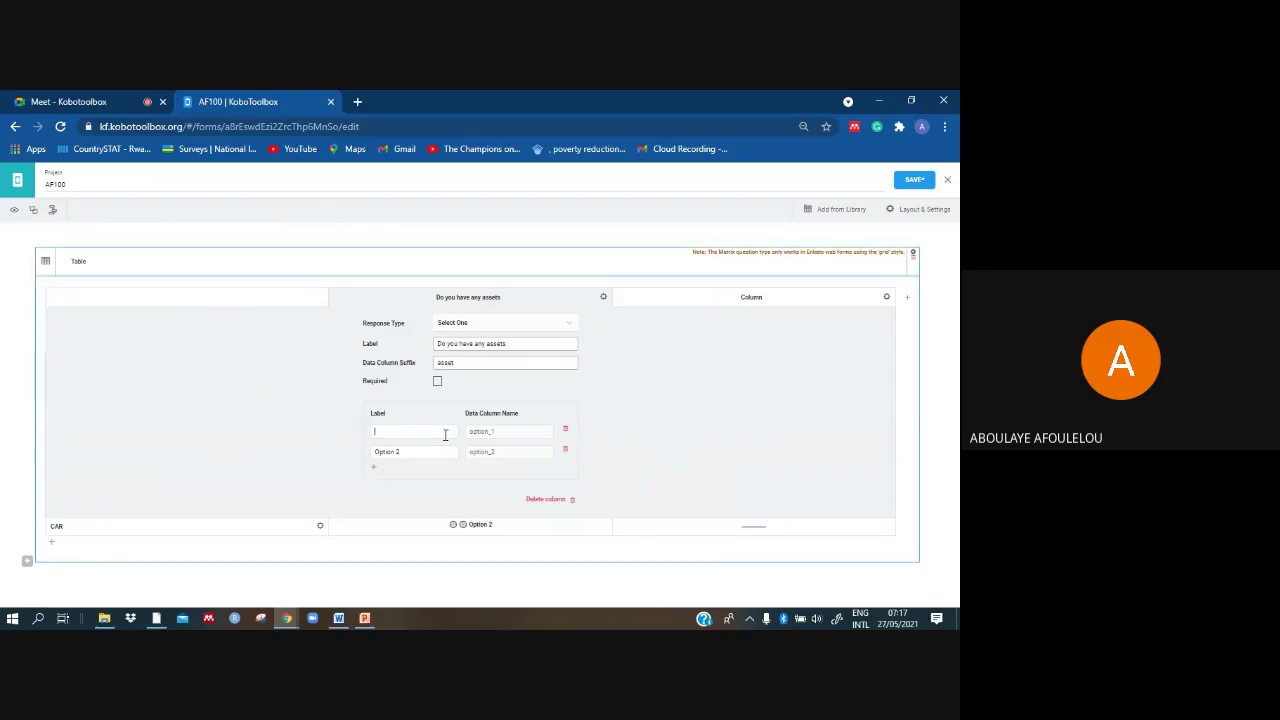
{"action": "type", "text": "YES"}
{"action": "key", "text": "BackSpace"}
{"action": "key", "text": "BackSpace"}
{"action": "type", "text": "es"}
{"action": "left_click", "coordinate": [416, 453]}
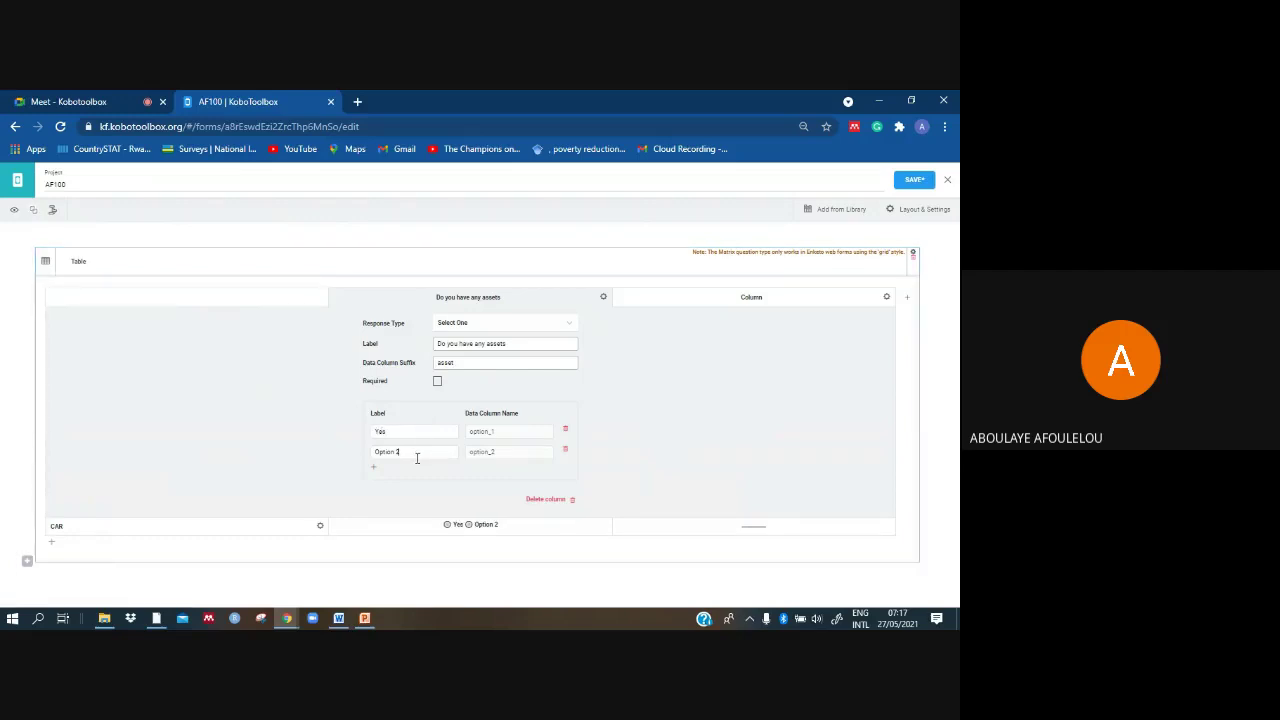
{"action": "key", "text": "BackSpace"}
{"action": "key", "text": "BackSpace"}
{"action": "key", "text": "BackSpace"}
{"action": "key", "text": "BackSpace"}
{"action": "key", "text": "BackSpace"}
{"action": "type", "text": "No"}
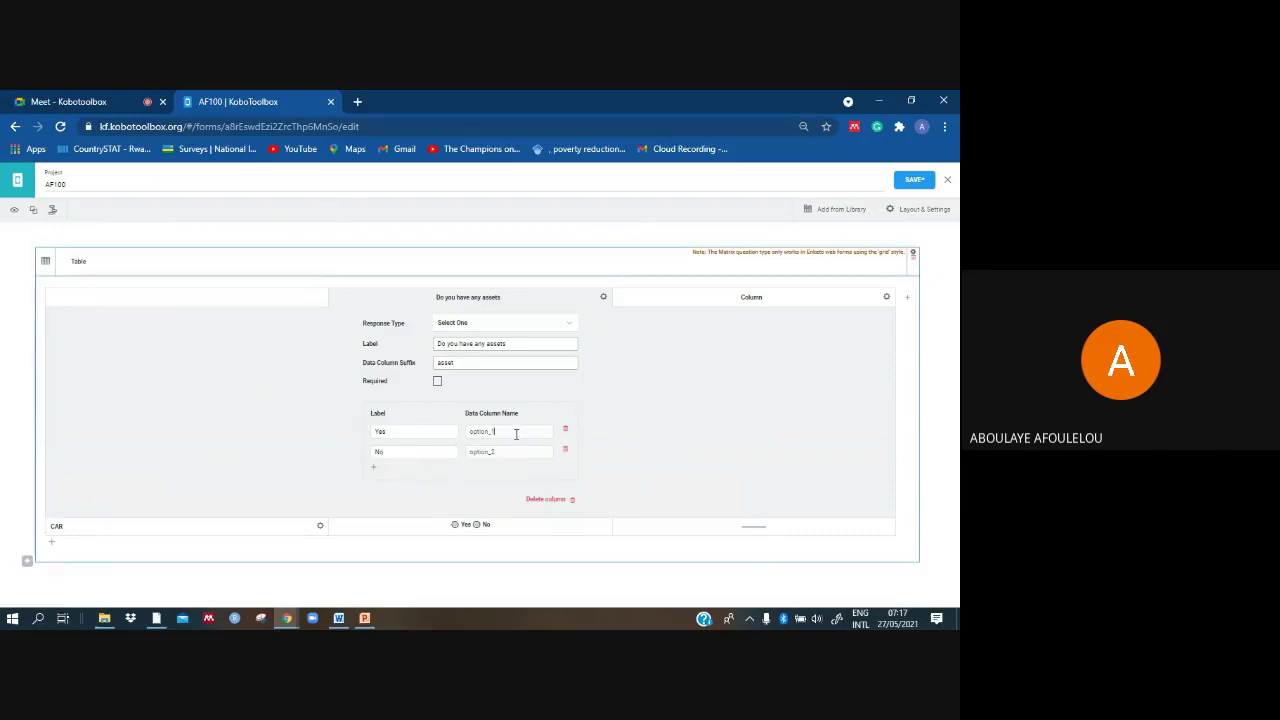
Step: Set the Yes option's data column name to 1, replace the No option's data column name, and close the column settings
{"action": "key", "text": "BackSpace"}
{"action": "type", "text": "1"}
{"action": "key", "text": "Return"}
{"action": "left_click", "coordinate": [515, 451]}
{"action": "key", "text": "BackSpace"}
{"action": "key", "text": "BackSpace"}
{"action": "key", "text": "BackSpace"}
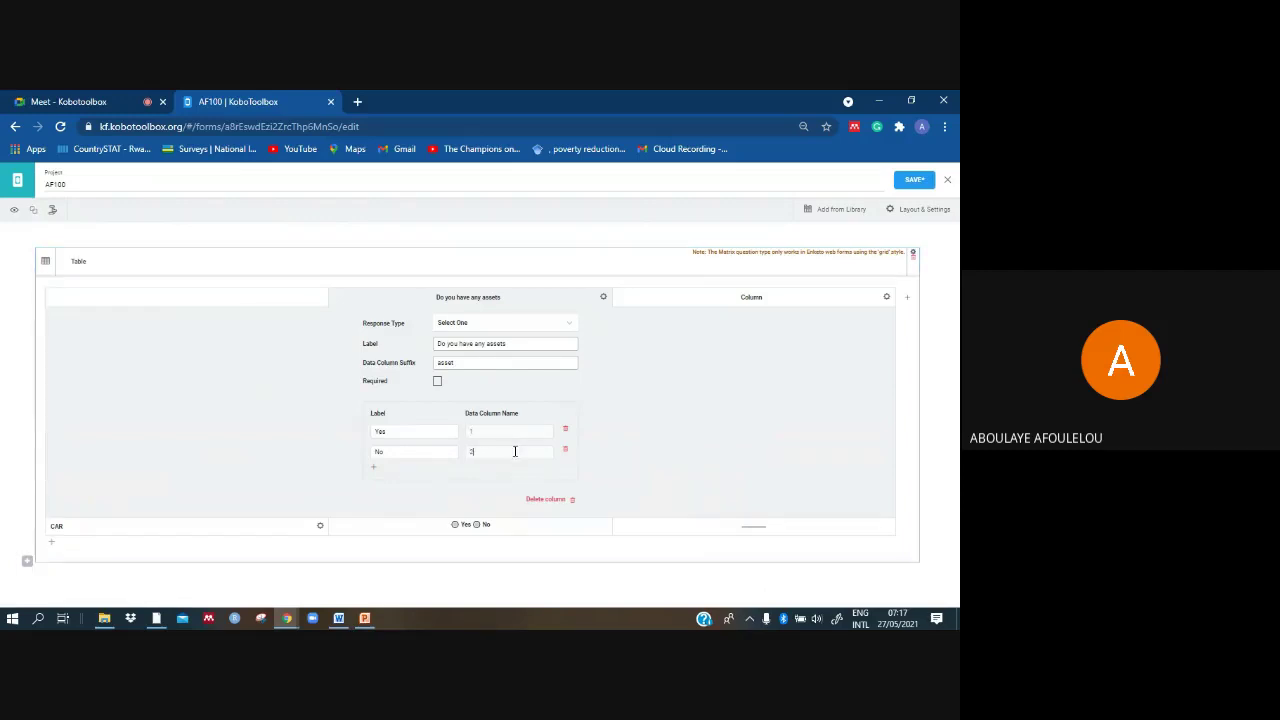
{"action": "left_click", "coordinate": [604, 299]}
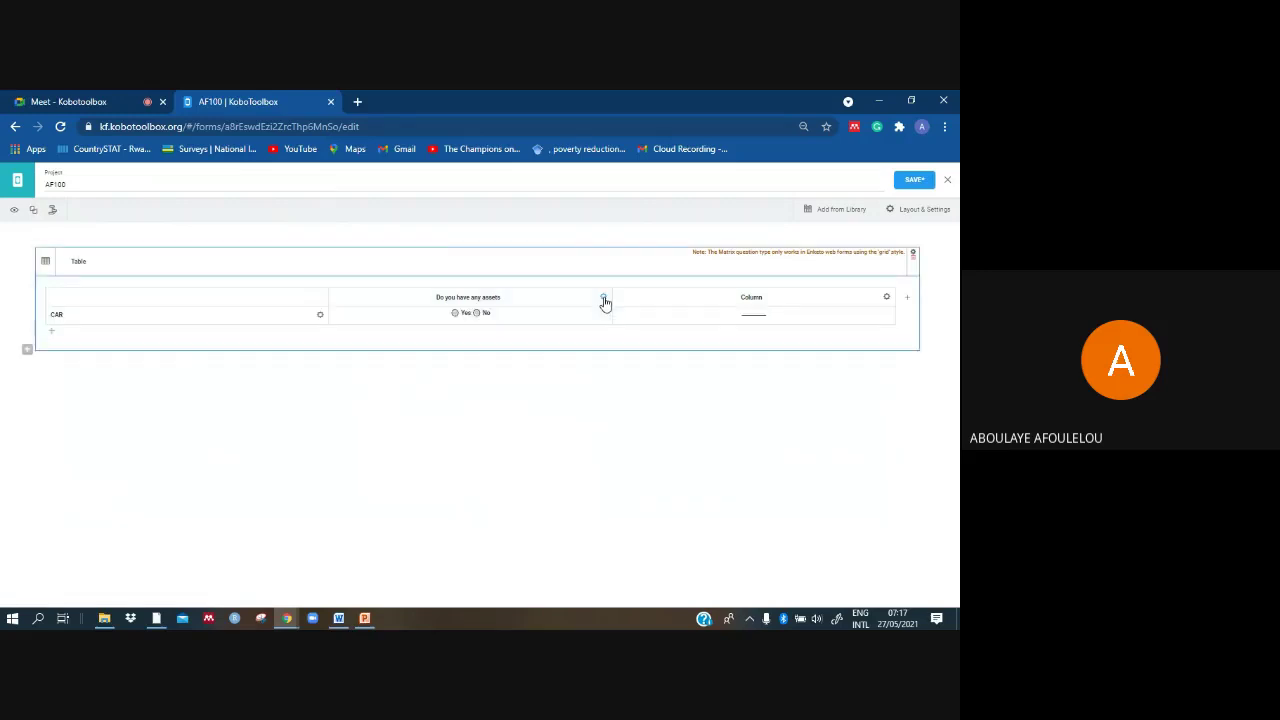
Step: Consult the questionnaire PDF and set the second matrix column's label to "How many are they in your home"
{"action": "left_click", "coordinate": [887, 299]}
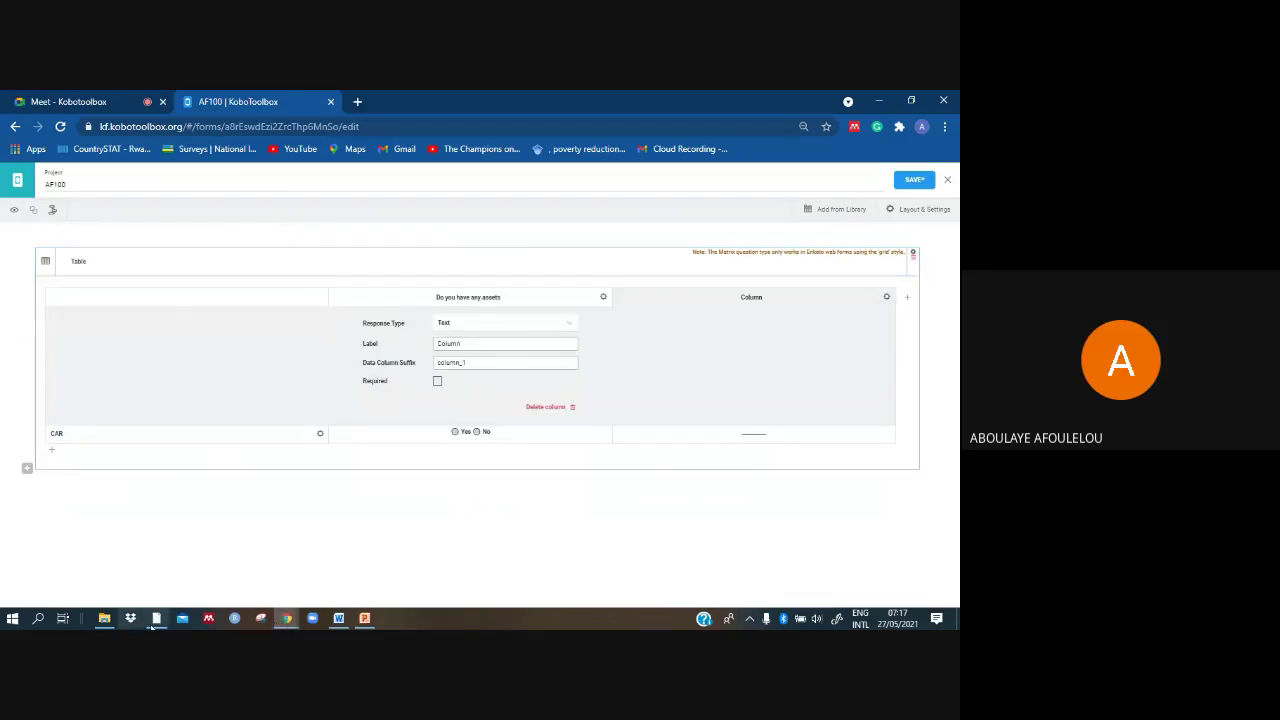
{"action": "mouse_move", "coordinate": [155, 622]}
{"action": "left_click", "coordinate": [178, 572]}
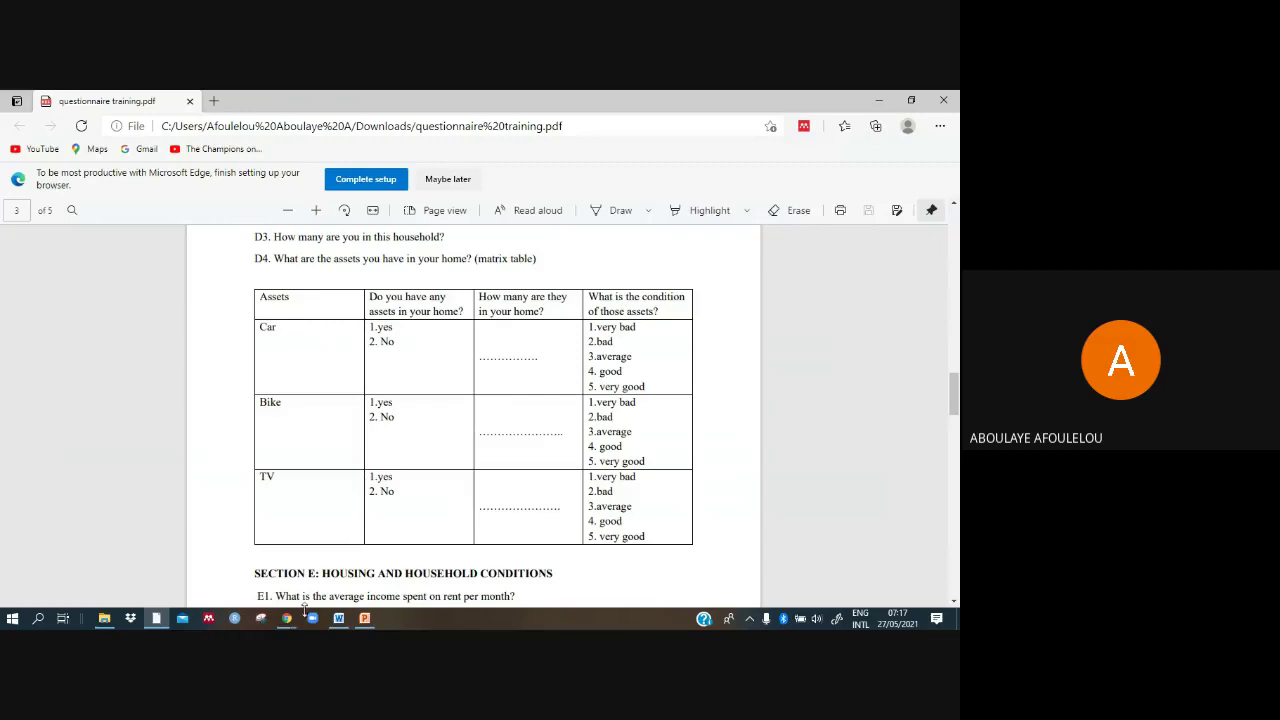
{"action": "mouse_move", "coordinate": [287, 617]}
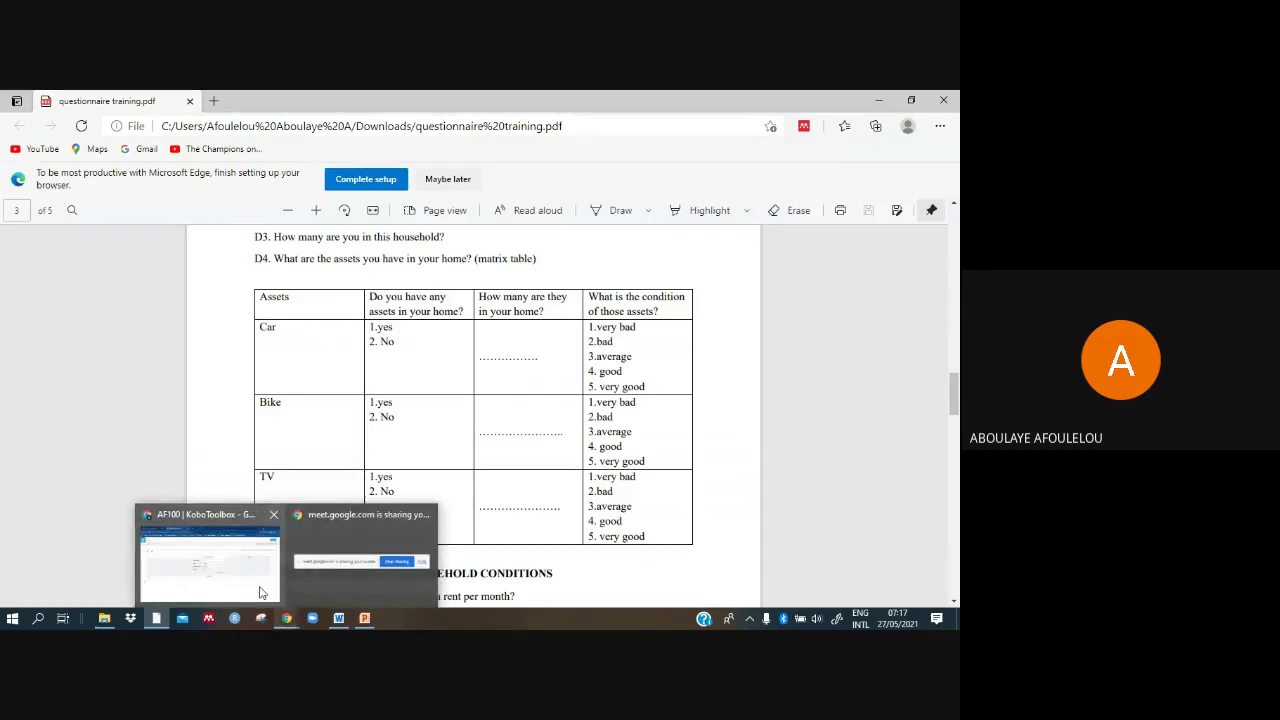
{"action": "left_click", "coordinate": [259, 592]}
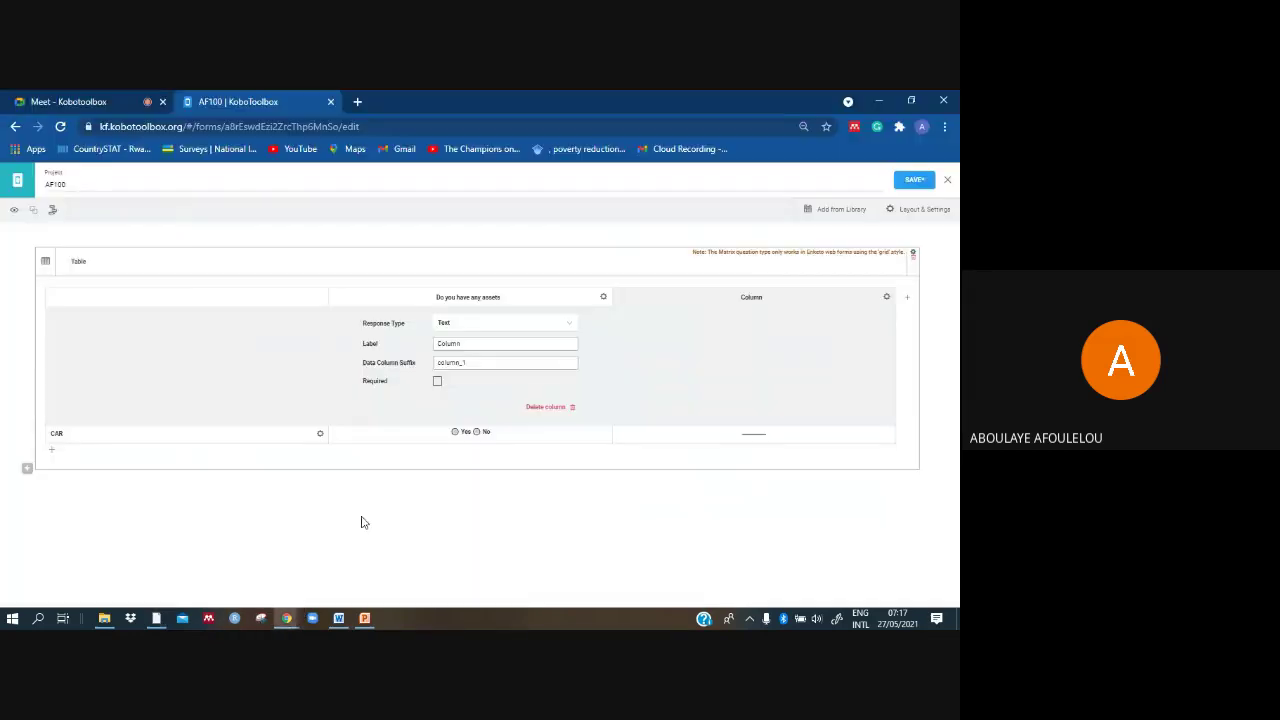
{"action": "left_click", "coordinate": [884, 297]}
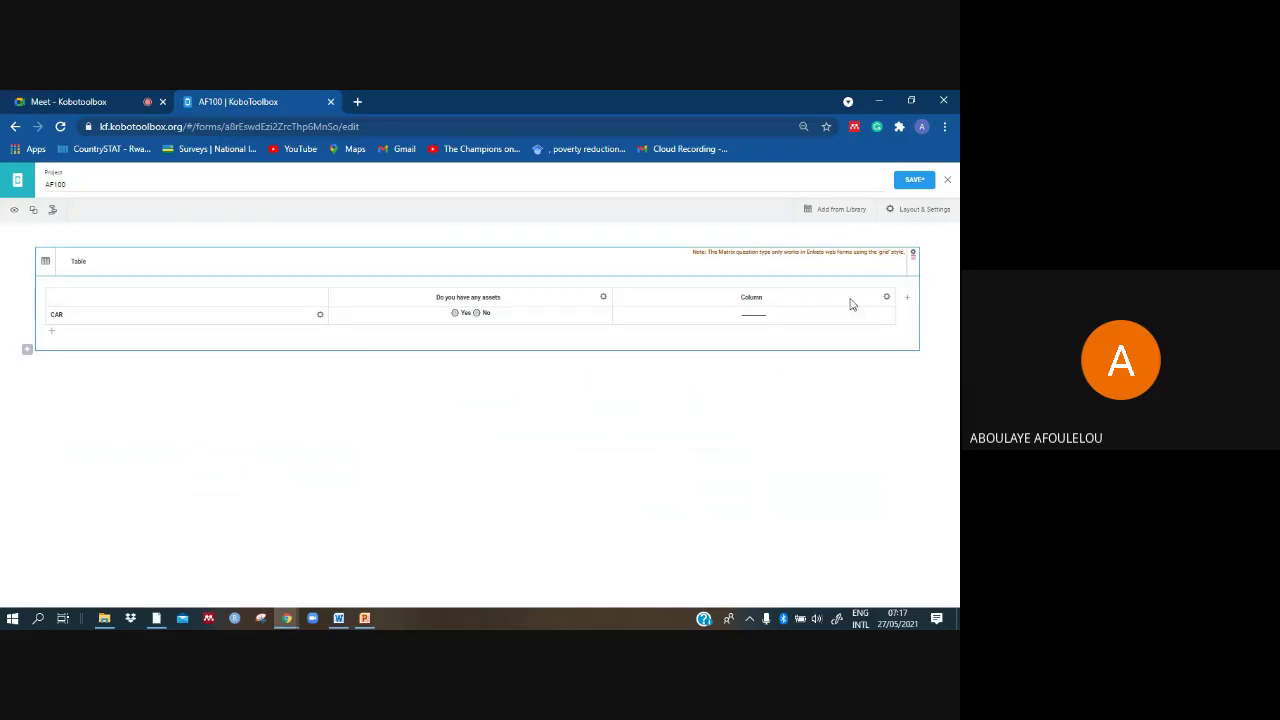
{"action": "left_click", "coordinate": [885, 298]}
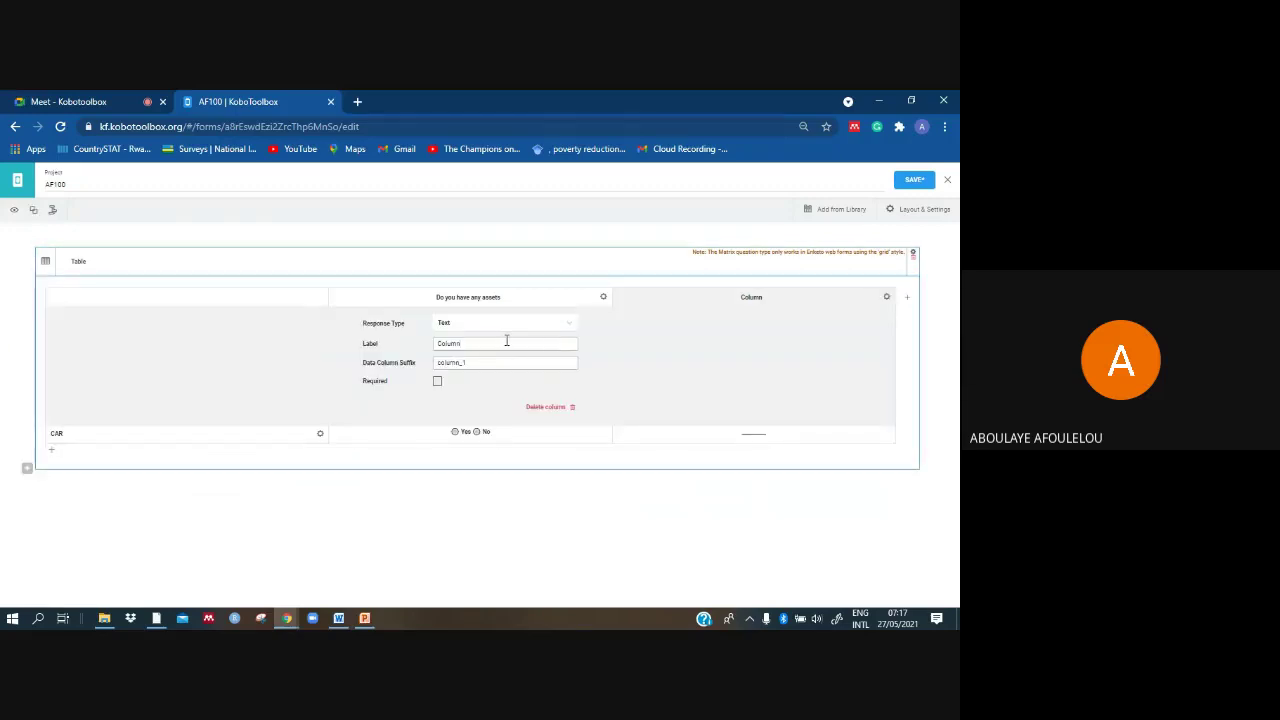
{"action": "key", "text": "ctrl+a"}
{"action": "type", "text": "H"}
{"action": "type", "text": "ow"}
{"action": "type", "text": " many are t"}
{"action": "type", "text": "ehey"}
{"action": "key", "text": "BackSpace"}
{"action": "key", "text": "BackSpace"}
{"action": "key", "text": "BackSpace"}
{"action": "key", "text": "BackSpace"}
{"action": "type", "text": "hey in your home"}
Step: Set the second column's data column suffix to "asset_number" and its response type to Number, and close the column settings
{"action": "left_click", "coordinate": [491, 363]}
{"action": "key", "text": "BackSpace"}
{"action": "key", "text": "BackSpace"}
{"action": "key", "text": "BackSpace"}
{"action": "key", "text": "BackSpace"}
{"action": "key", "text": "BackSpace"}
{"action": "key", "text": "BackSpace"}
{"action": "key", "text": "BackSpace"}
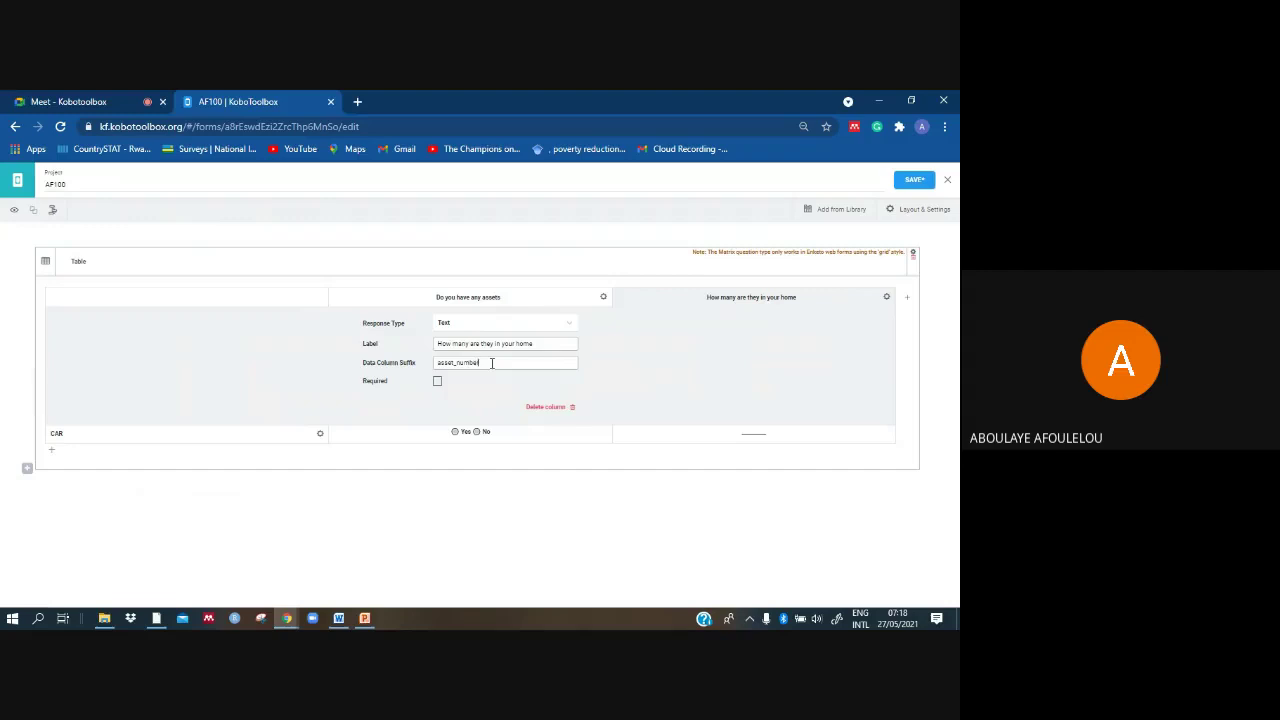
{"action": "left_click", "coordinate": [568, 326]}
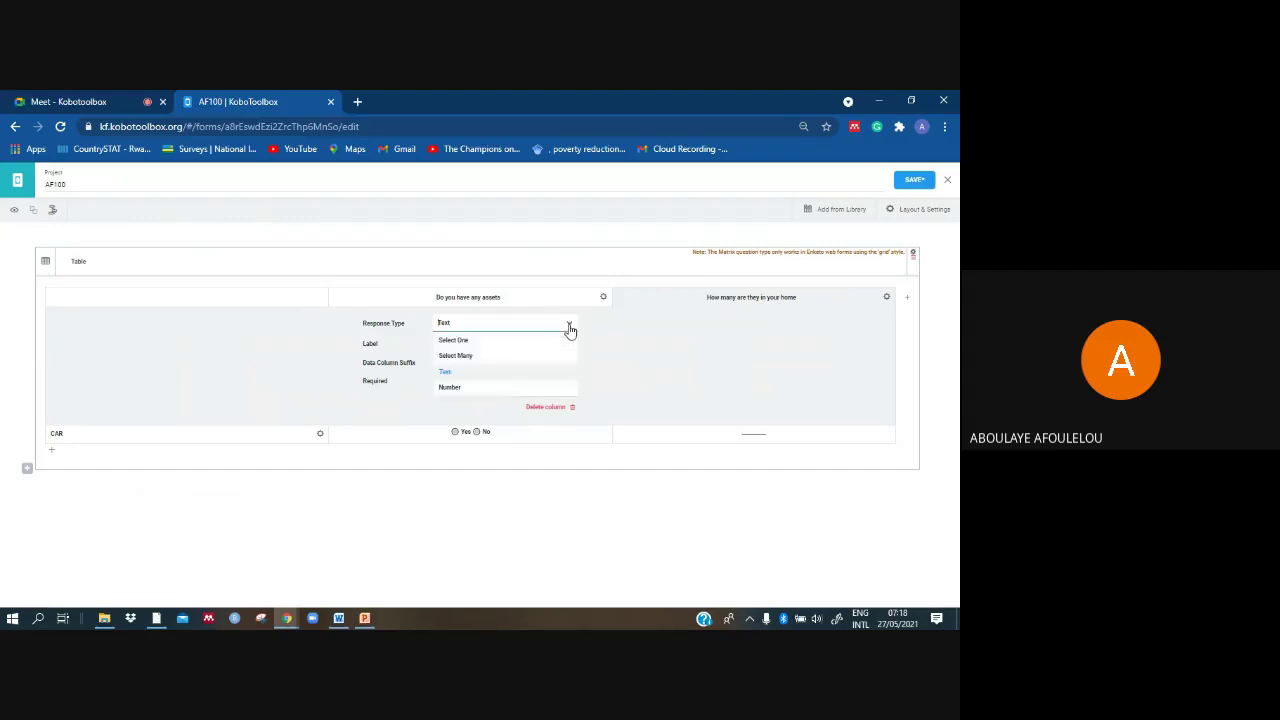
{"action": "left_click", "coordinate": [497, 388]}
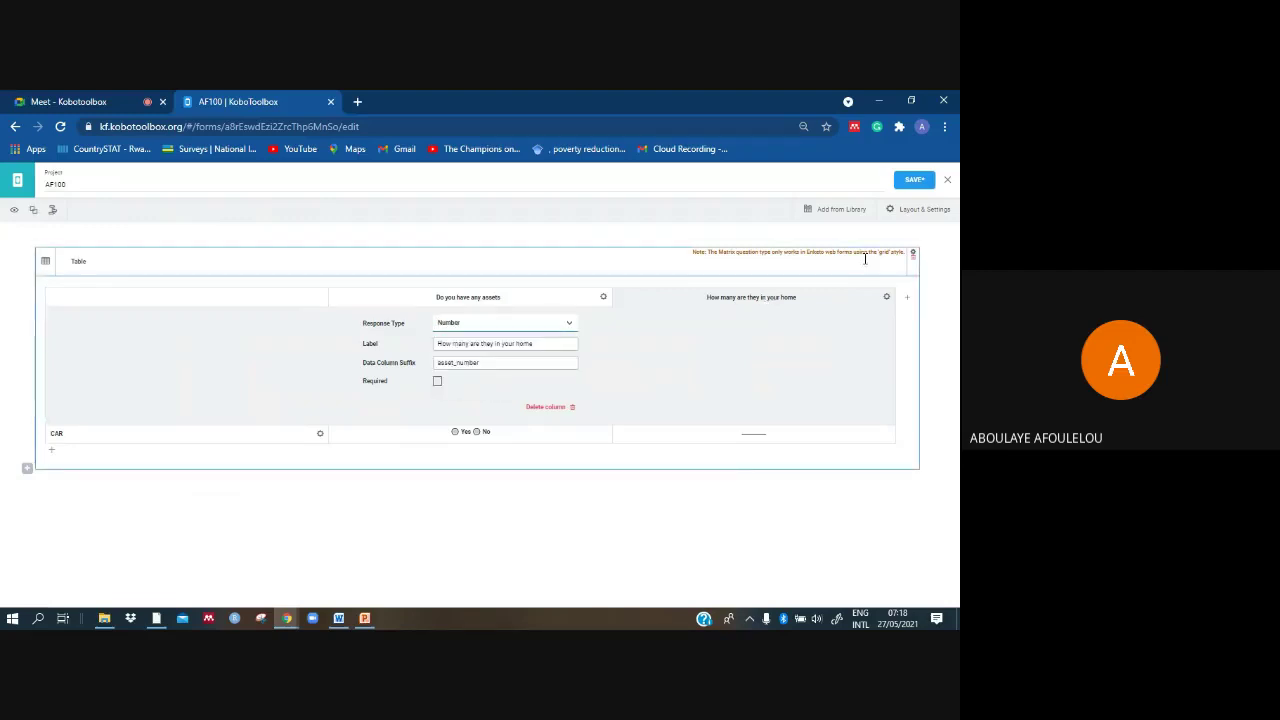
{"action": "left_click", "coordinate": [886, 297]}
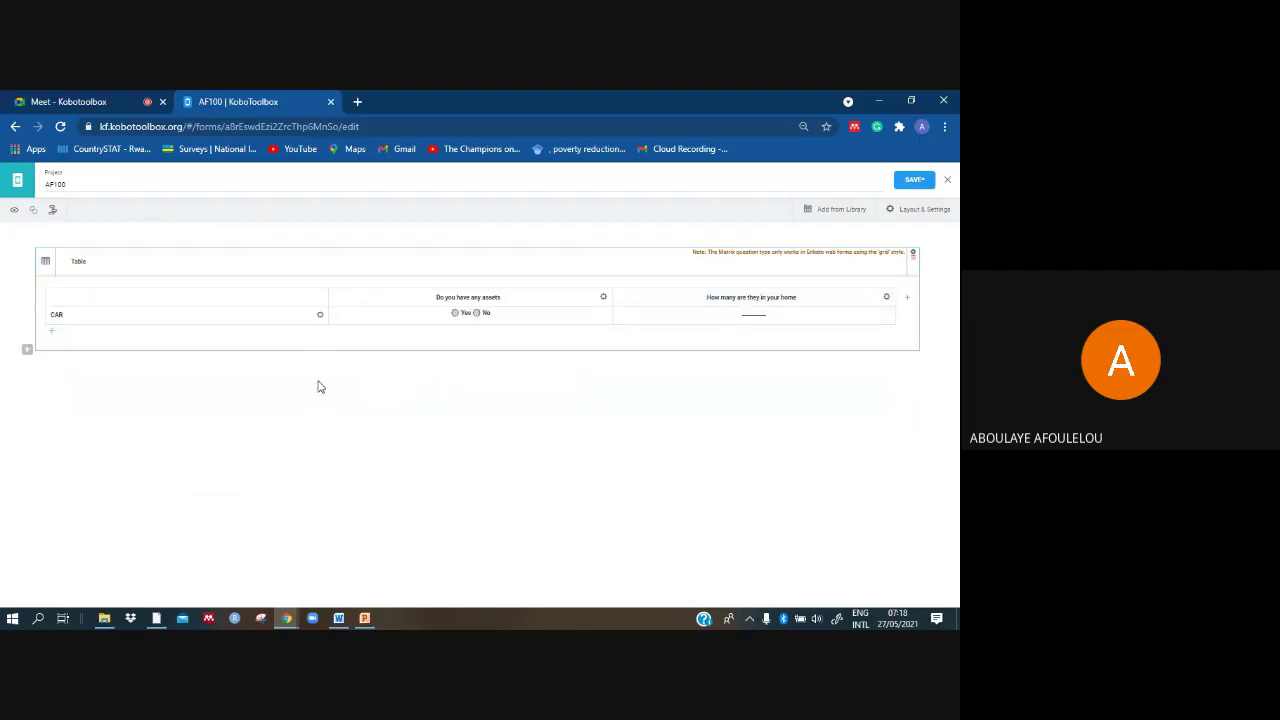
Step: Add a third column to the matrix and consult the assets table in the questionnaire PDF for its question
{"action": "mouse_move", "coordinate": [156, 615]}
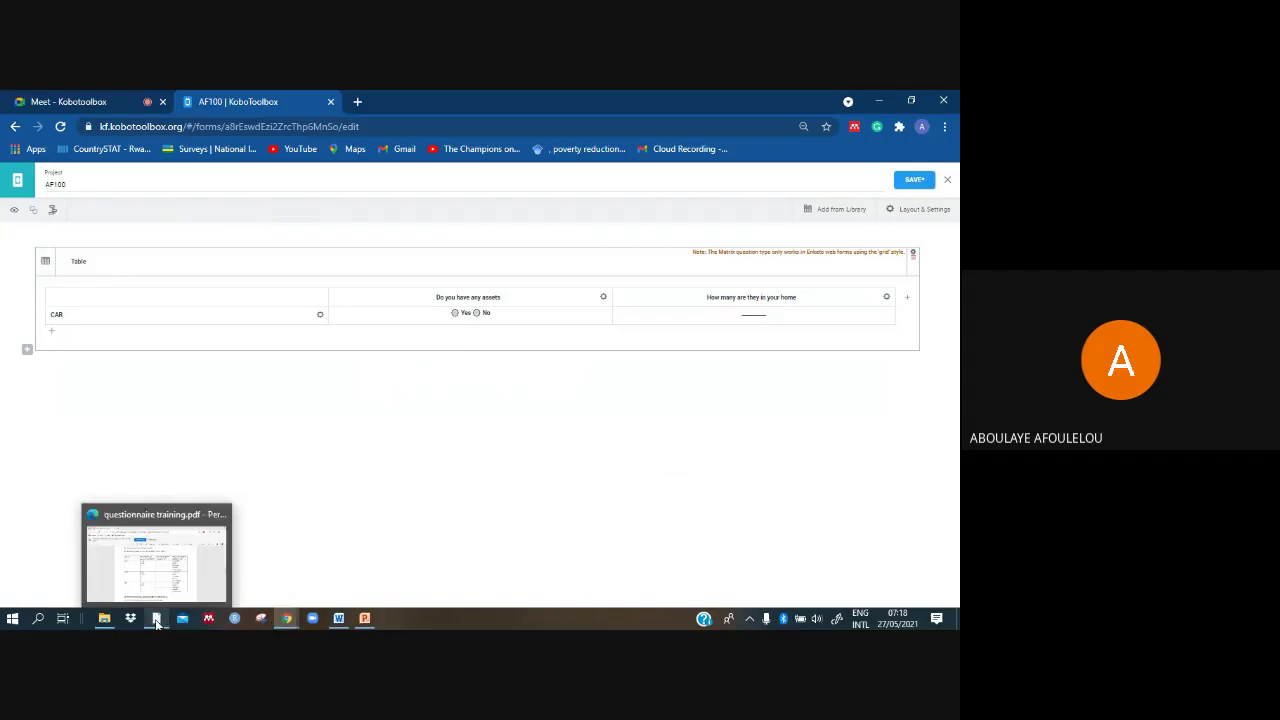
{"action": "left_click", "coordinate": [165, 584]}
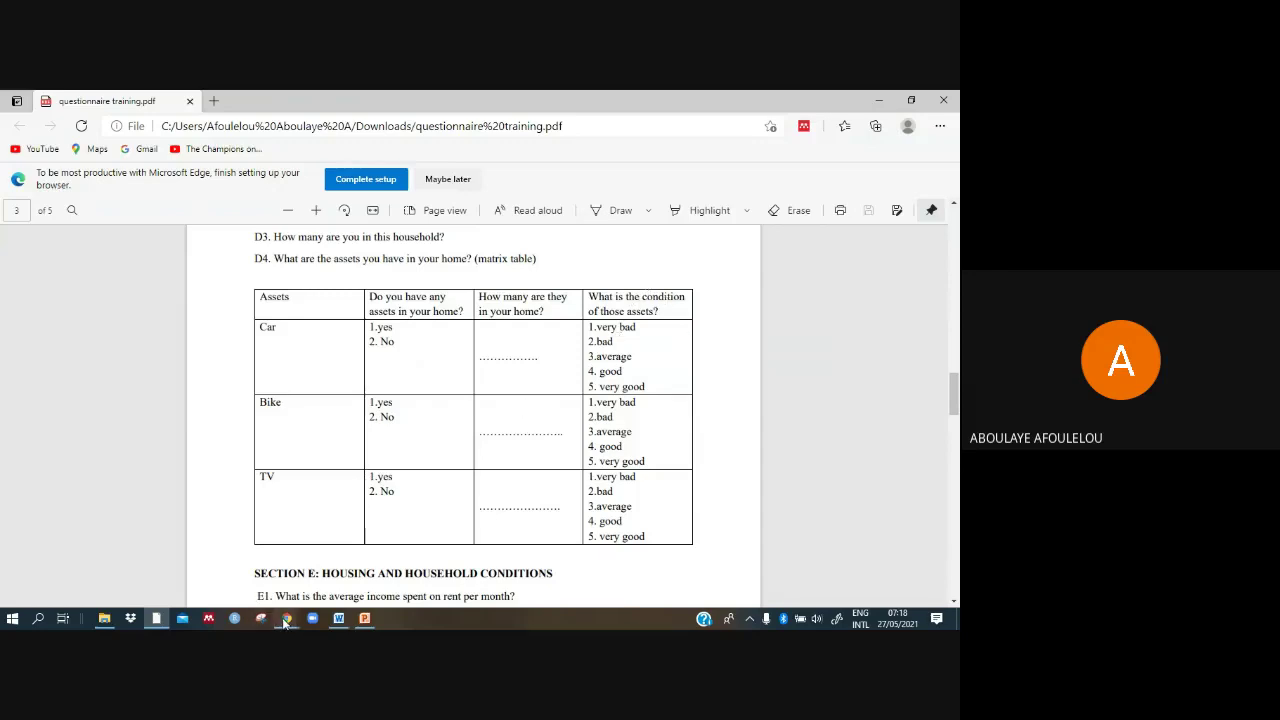
{"action": "mouse_move", "coordinate": [285, 620]}
{"action": "mouse_move", "coordinate": [251, 587]}
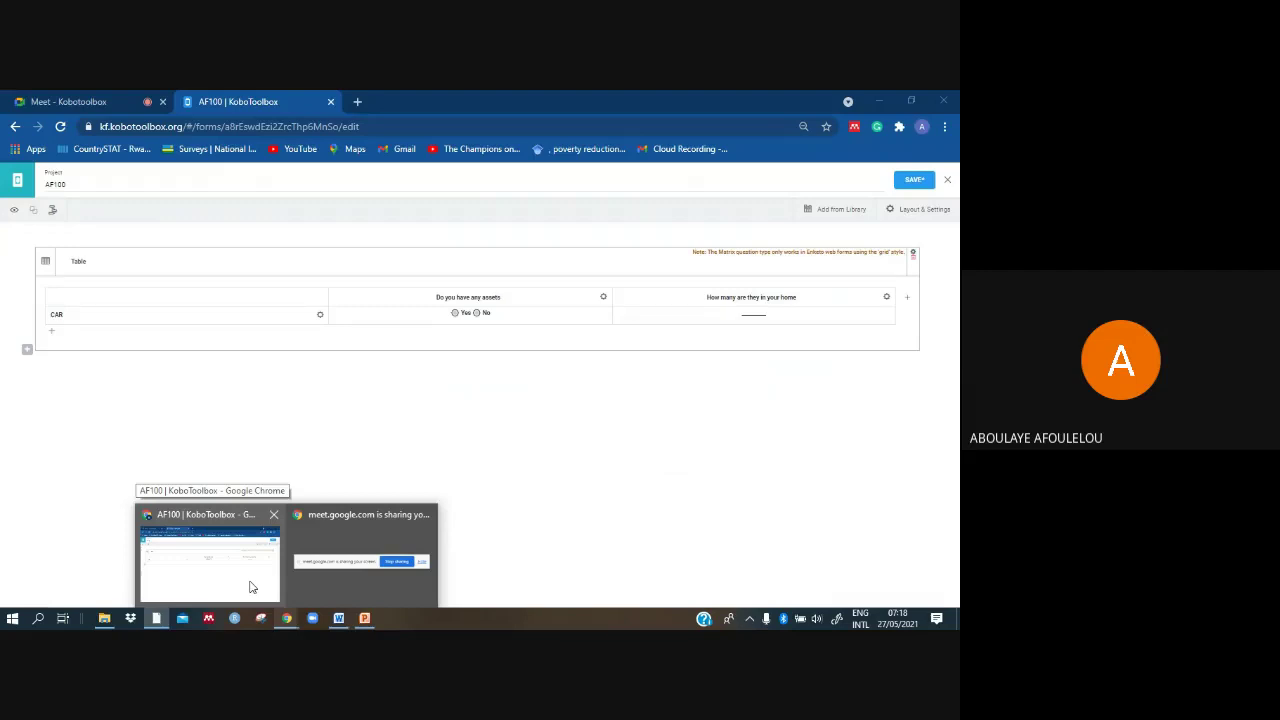
{"action": "left_click", "coordinate": [251, 587]}
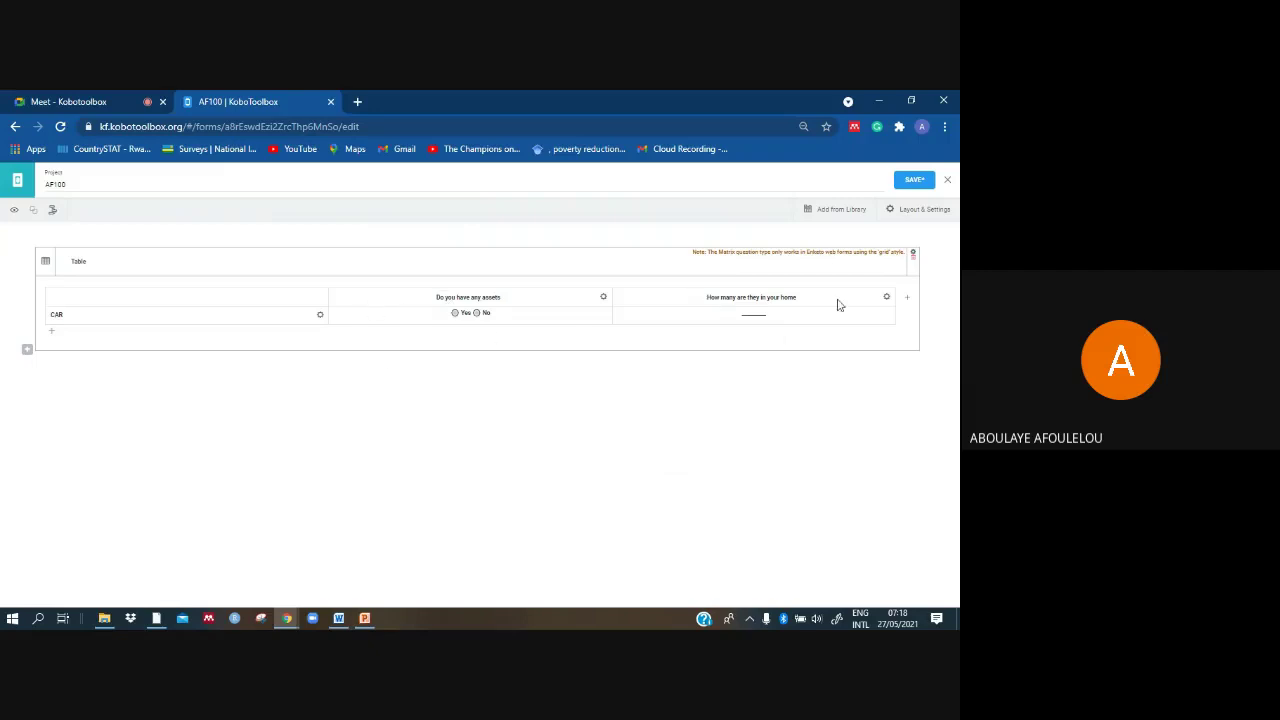
{"action": "left_click", "coordinate": [908, 302]}
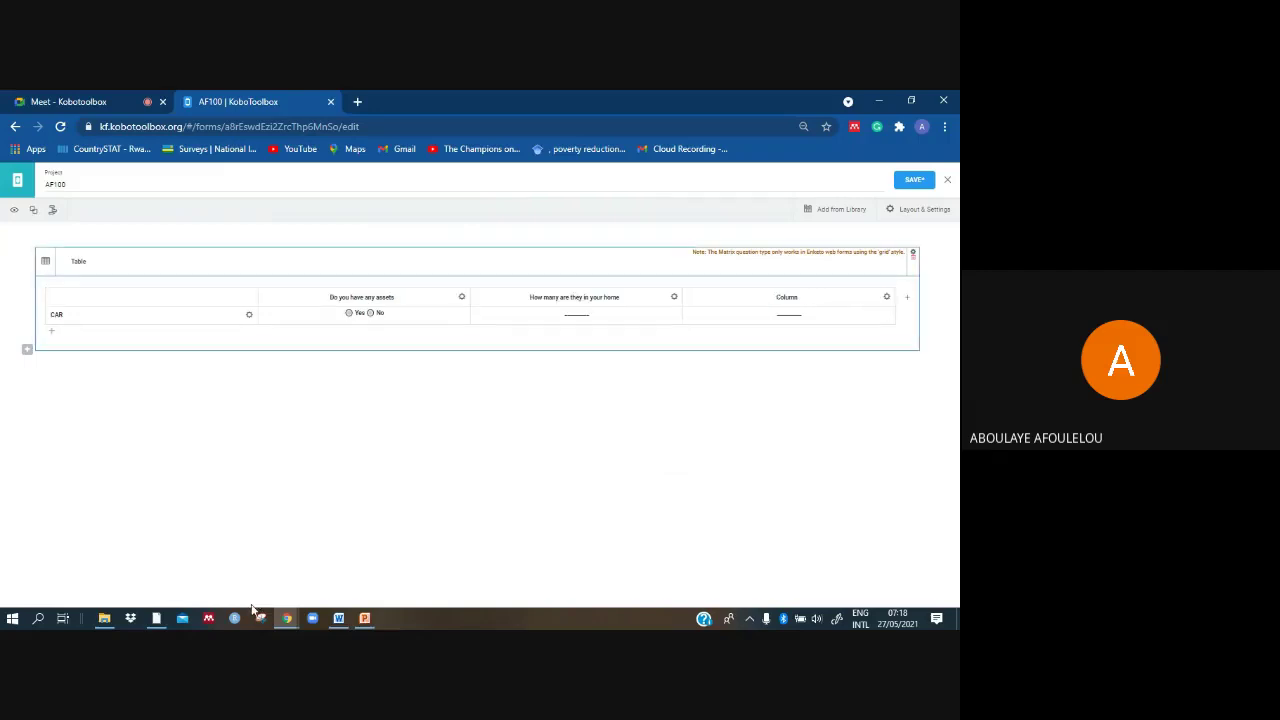
{"action": "mouse_move", "coordinate": [160, 620]}
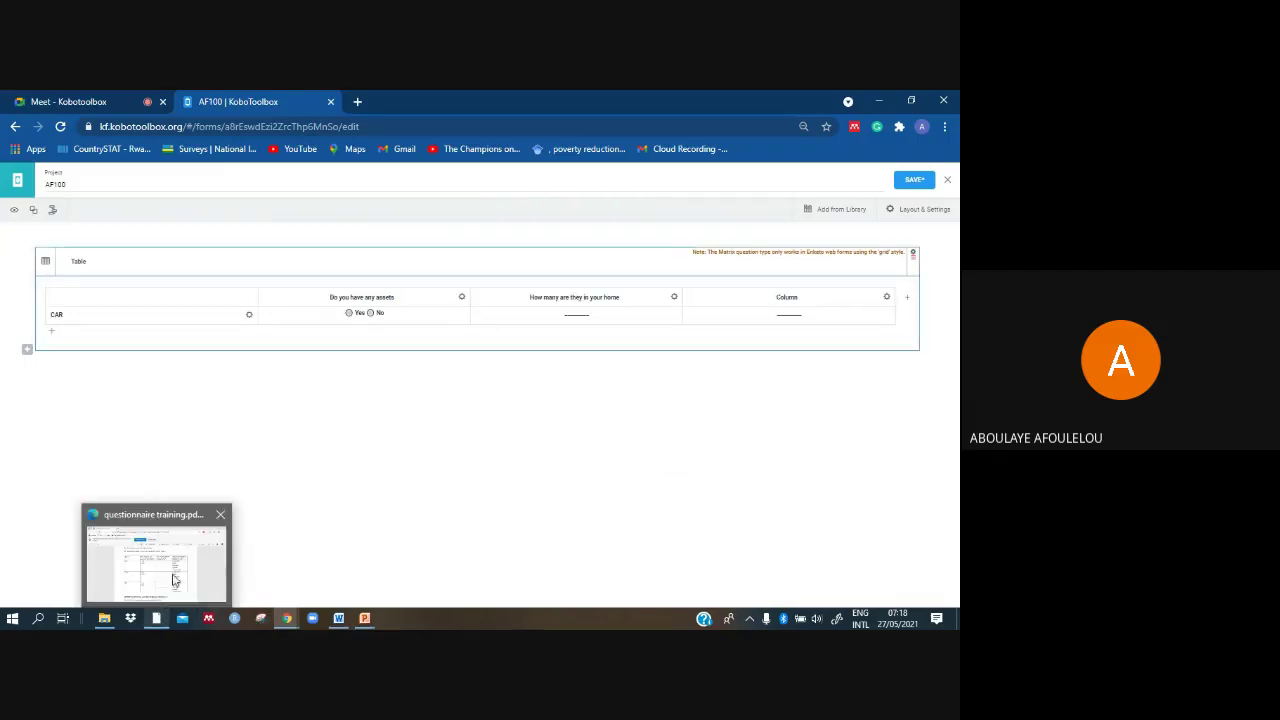
{"action": "left_click", "coordinate": [174, 578]}
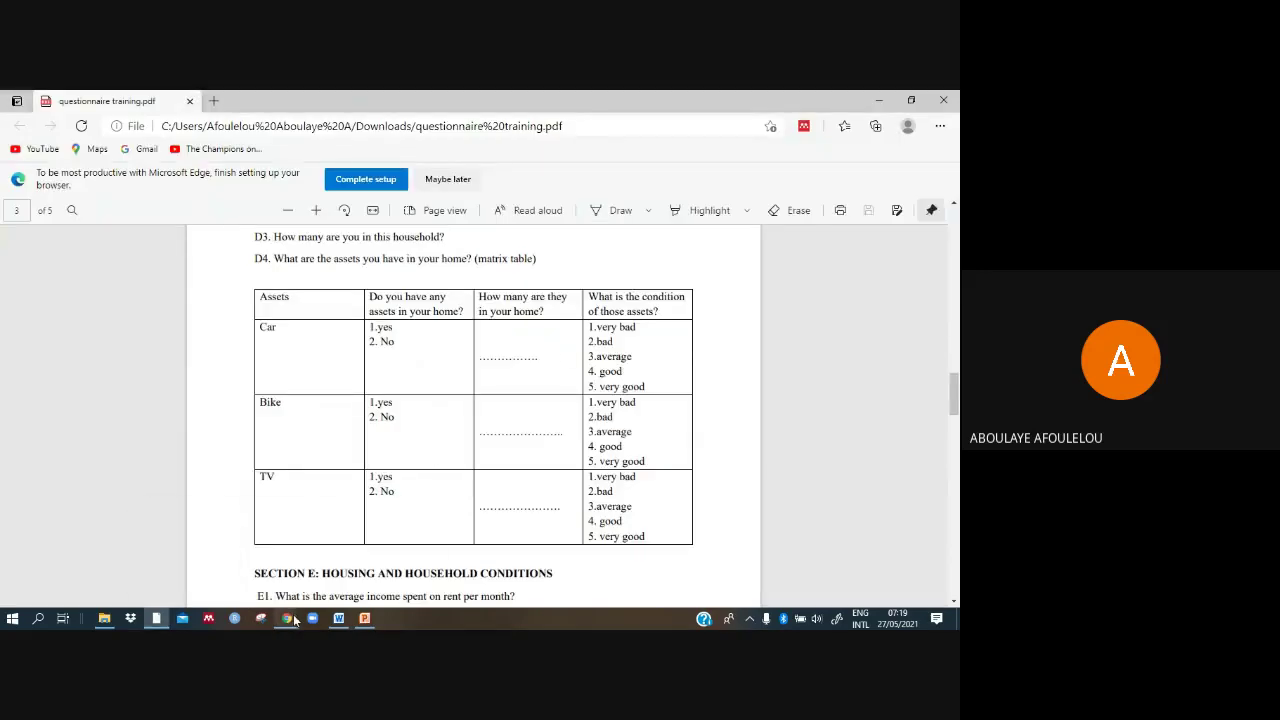
{"action": "mouse_move", "coordinate": [290, 620]}
{"action": "left_click", "coordinate": [243, 584]}
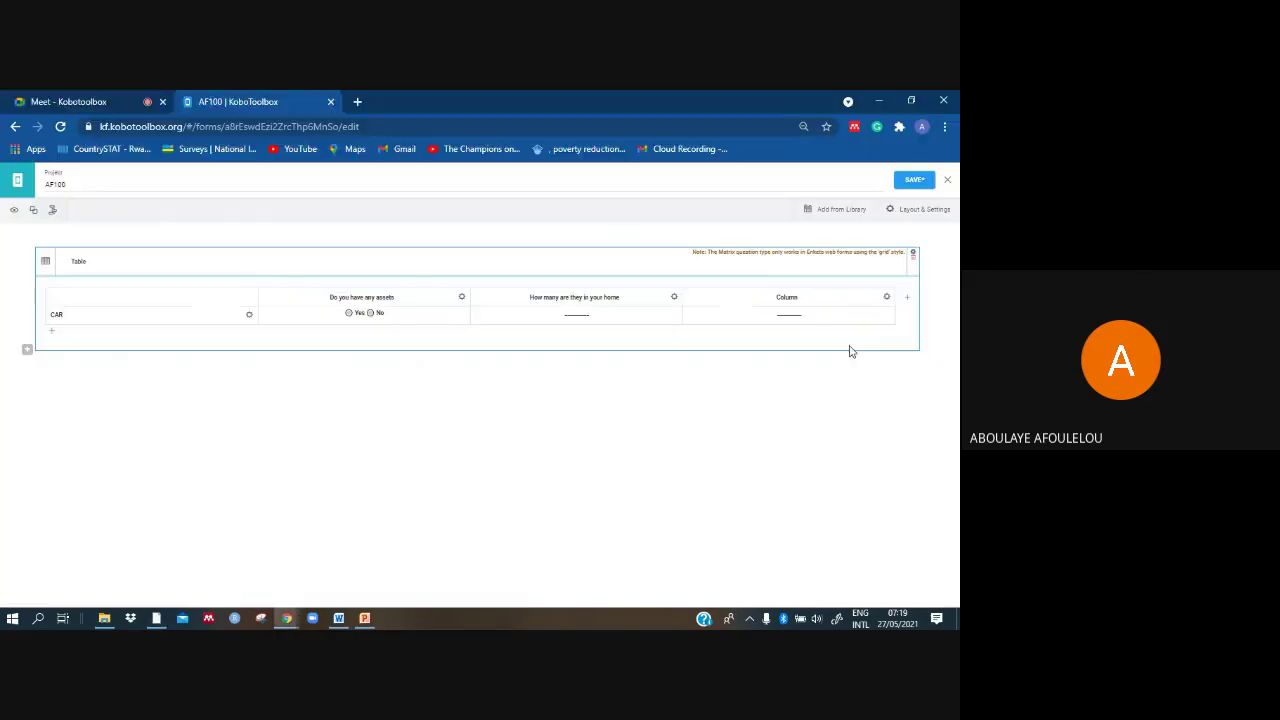
Step: Set the third matrix column's label to "What is the condition of those assets"
{"action": "left_click", "coordinate": [887, 300]}
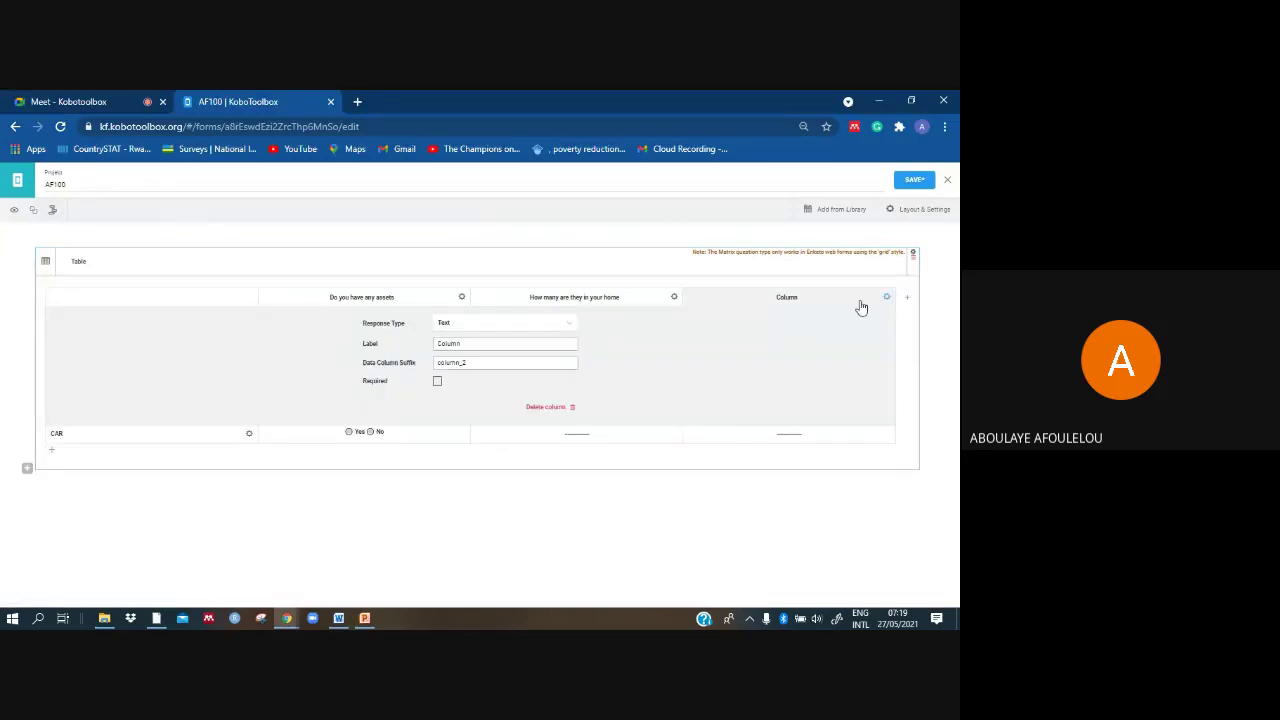
{"action": "left_click", "coordinate": [529, 343]}
{"action": "key", "text": "BackSpace"}
{"action": "key", "text": "BackSpace"}
{"action": "key", "text": "BackSpace"}
{"action": "key", "text": "BackSpace"}
{"action": "key", "text": "BackSpace"}
{"action": "type", "text": "W"}
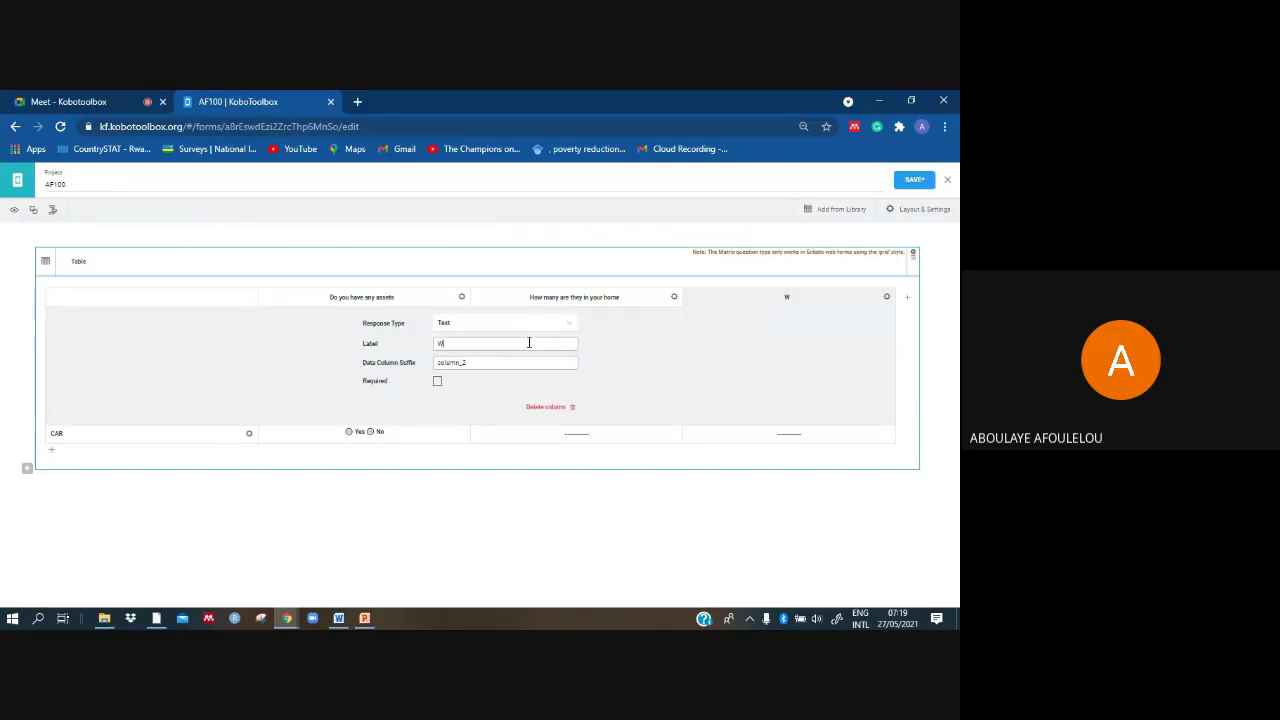
{"action": "type", "text": "hat is the condition of the"}
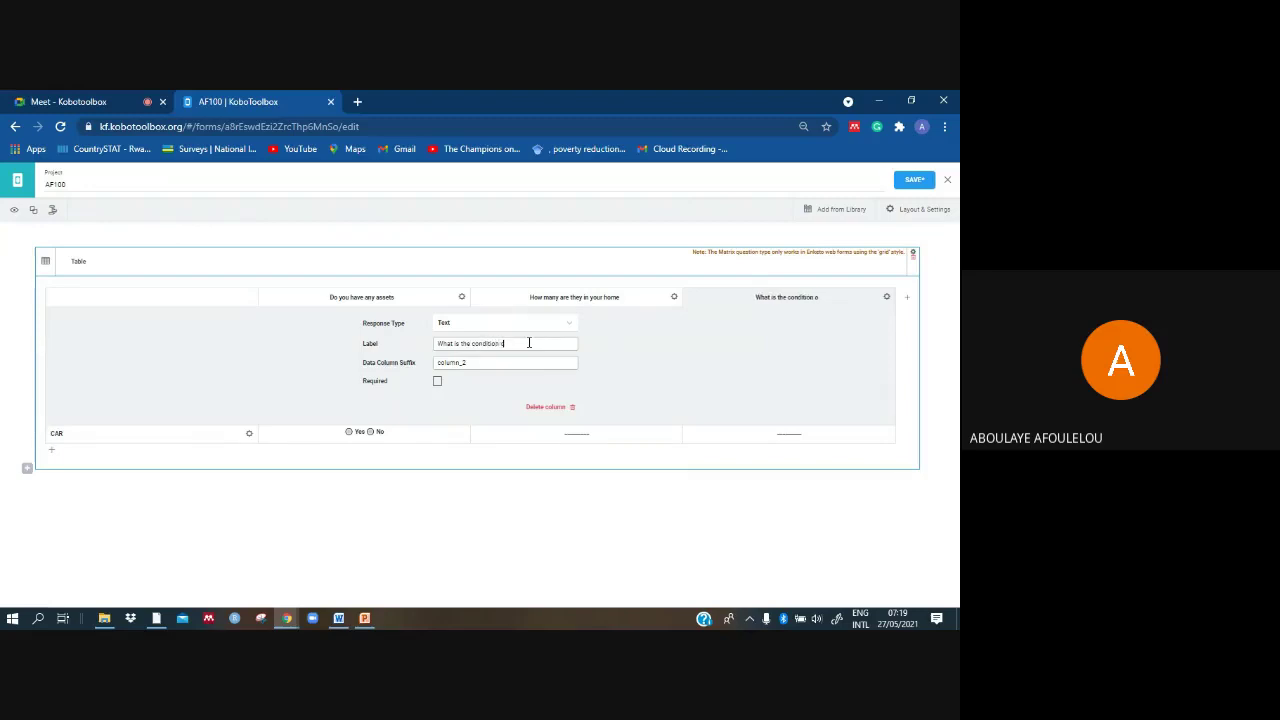
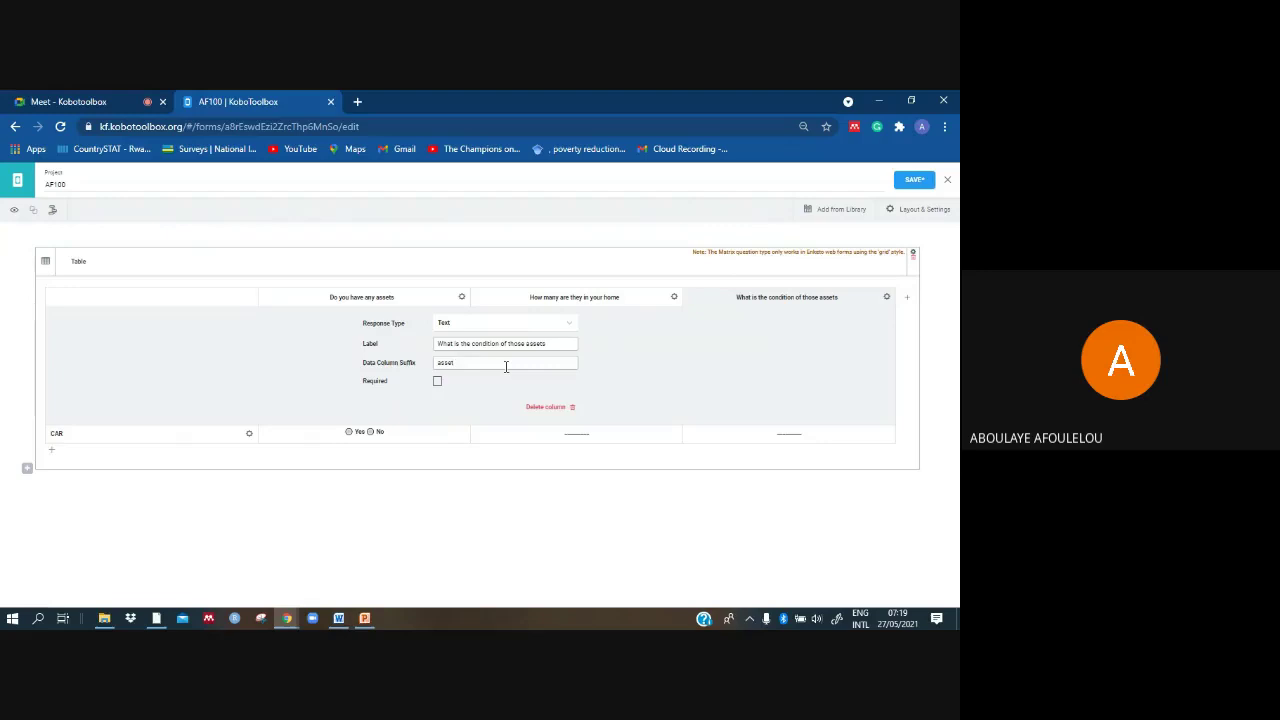
Step: Set the third column's data column suffix to "asset_condition" and its response type to Select One
{"action": "type", "text": "ondition"}
{"action": "left_click", "coordinate": [570, 326]}
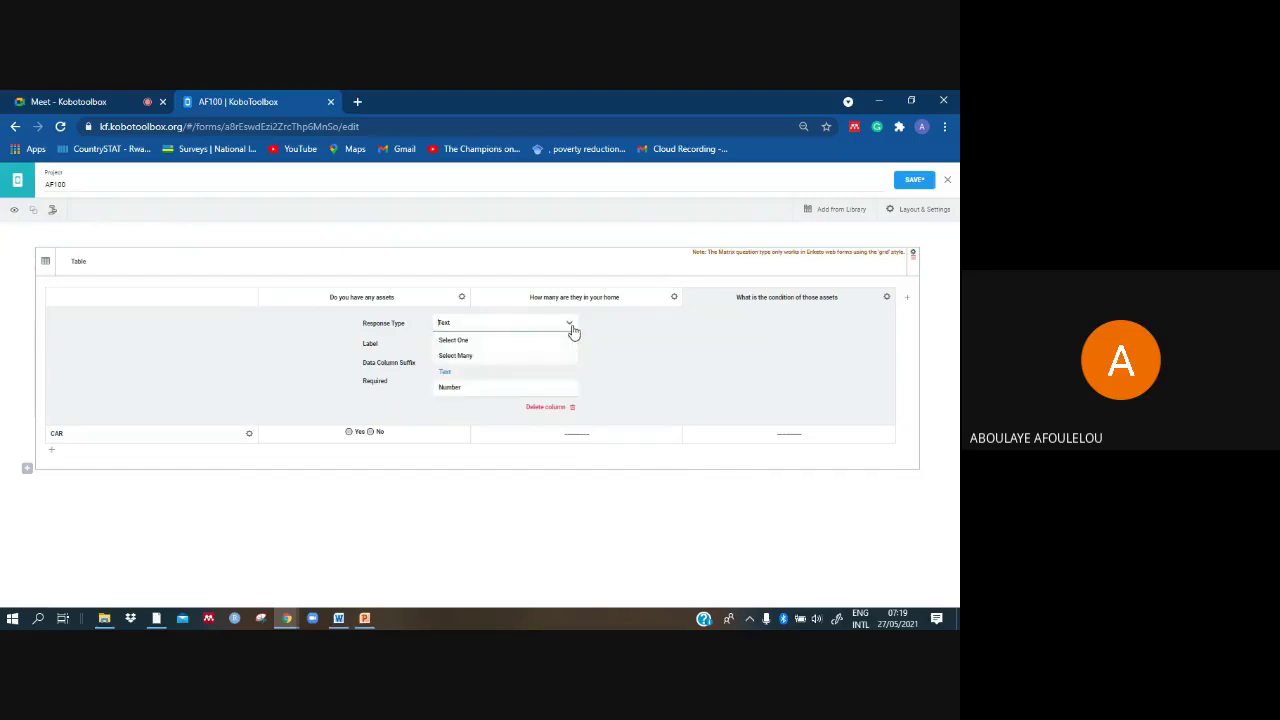
{"action": "left_click", "coordinate": [511, 342]}
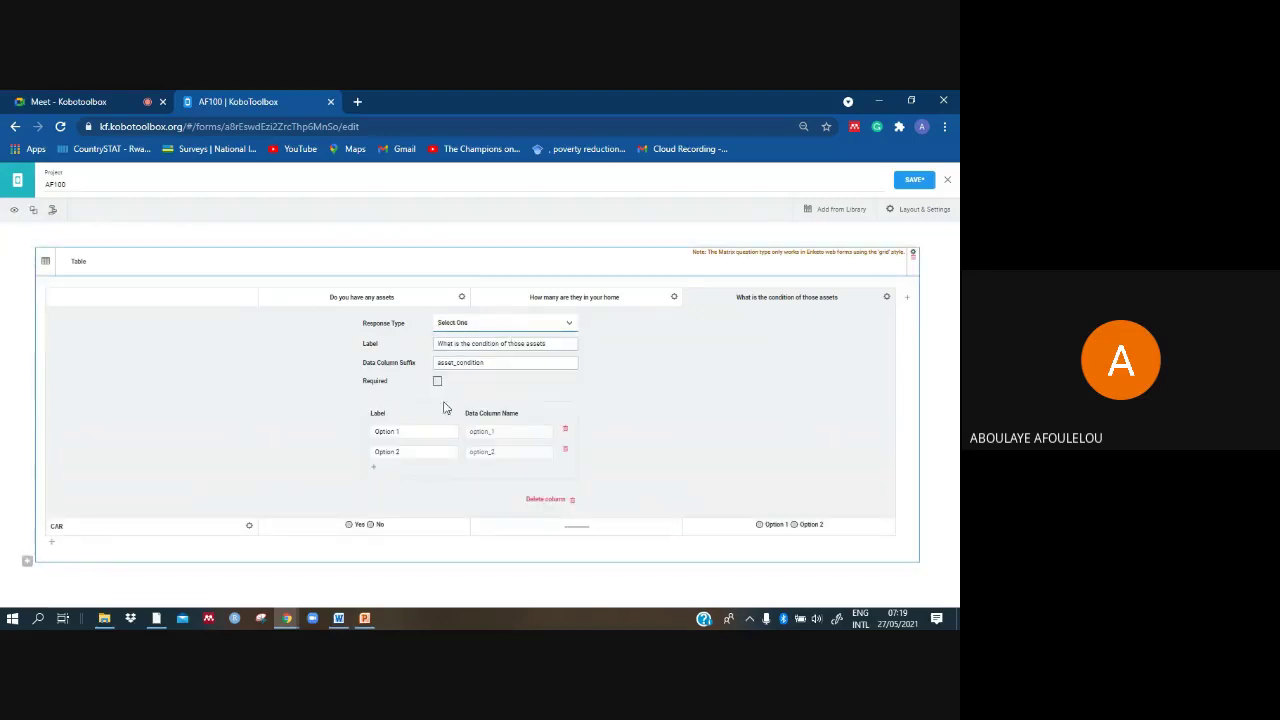
Step: Check the condition choices in the questionnaire PDF and label the condition column's first answer option "Very bad"
{"action": "key", "text": "BackSpace"}
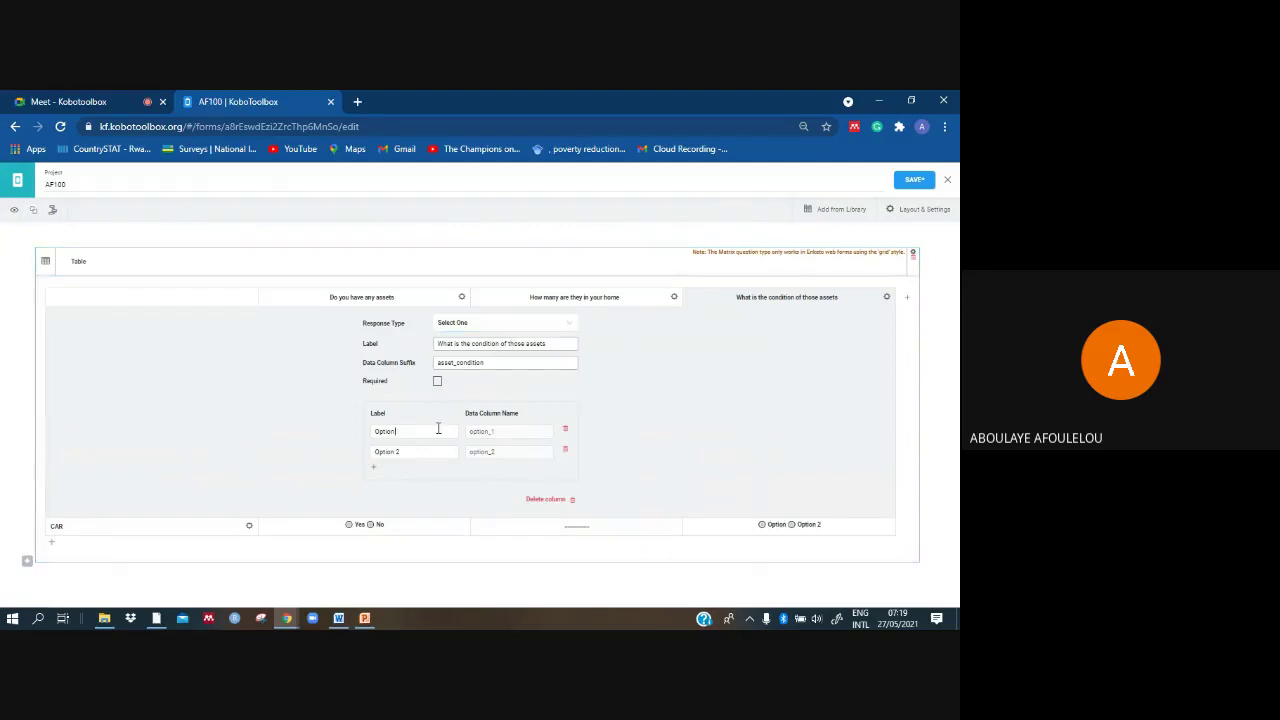
{"action": "key", "text": "BackSpace"}
{"action": "key", "text": "BackSpace"}
{"action": "key", "text": "BackSpace"}
{"action": "key", "text": "BackSpace"}
{"action": "key", "text": "BackSpace"}
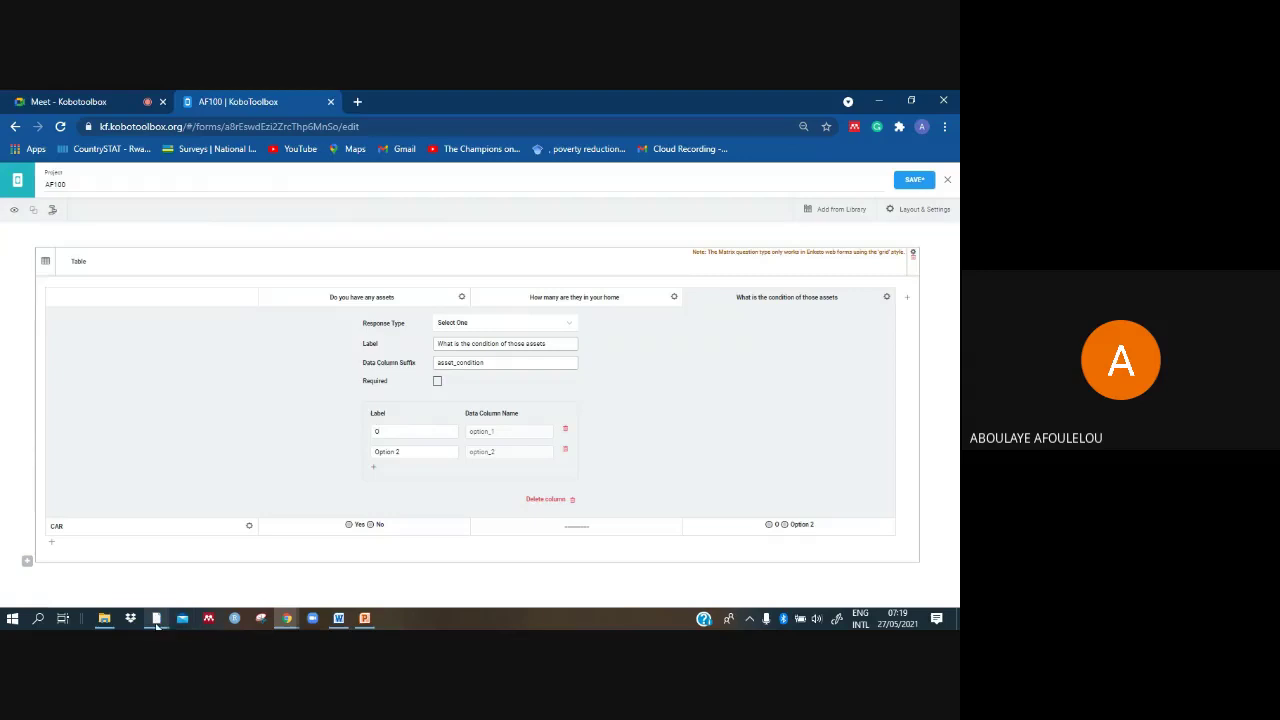
{"action": "mouse_move", "coordinate": [157, 622]}
{"action": "left_click", "coordinate": [174, 590]}
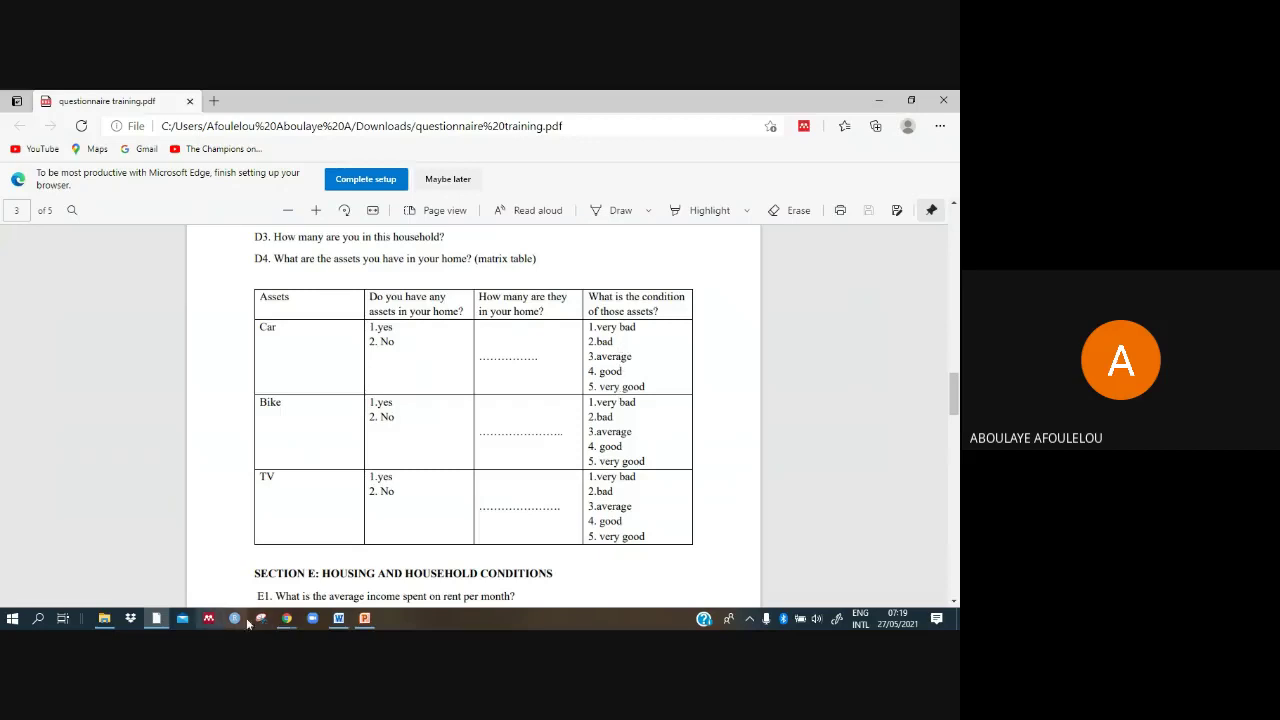
{"action": "left_click", "coordinate": [285, 620]}
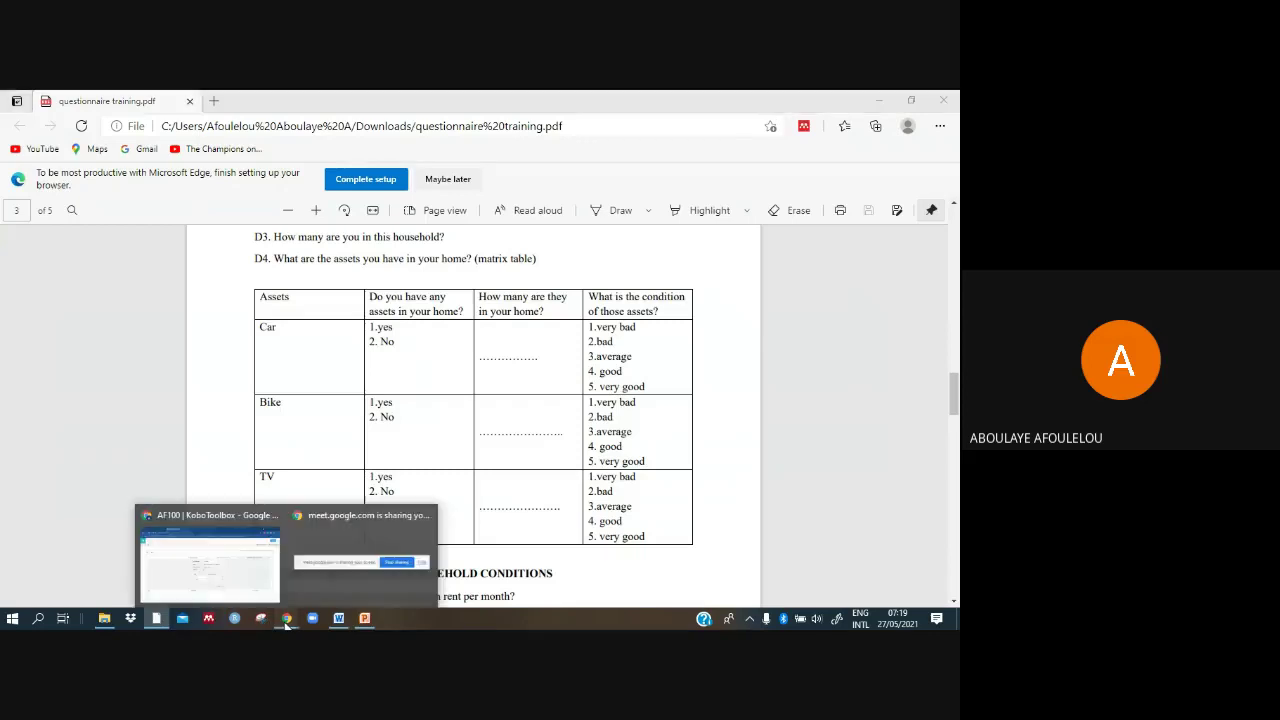
{"action": "left_click", "coordinate": [244, 582]}
{"action": "left_click", "coordinate": [441, 428]}
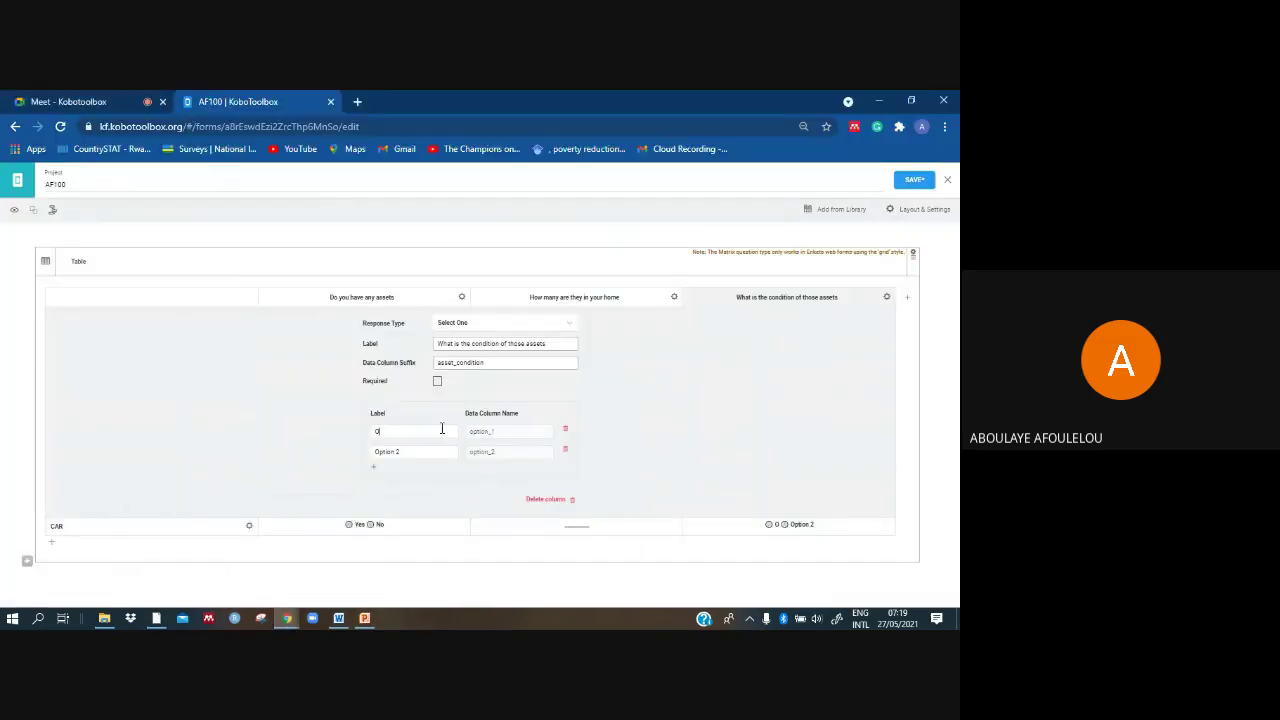
{"action": "key", "text": "BackSpace"}
{"action": "type", "text": "Very bad"}
Step: Label the second answer option of the condition column "Bad"
{"action": "left_click", "coordinate": [416, 453]}
{"action": "key", "text": "BackSpace"}
{"action": "key", "text": "BackSpace"}
{"action": "key", "text": "BackSpace"}
{"action": "key", "text": "BackSpace"}
{"action": "key", "text": "BackSpace"}
{"action": "key", "text": "BackSpace"}
{"action": "key", "text": "BackSpace"}
{"action": "key", "text": "BackSpace"}
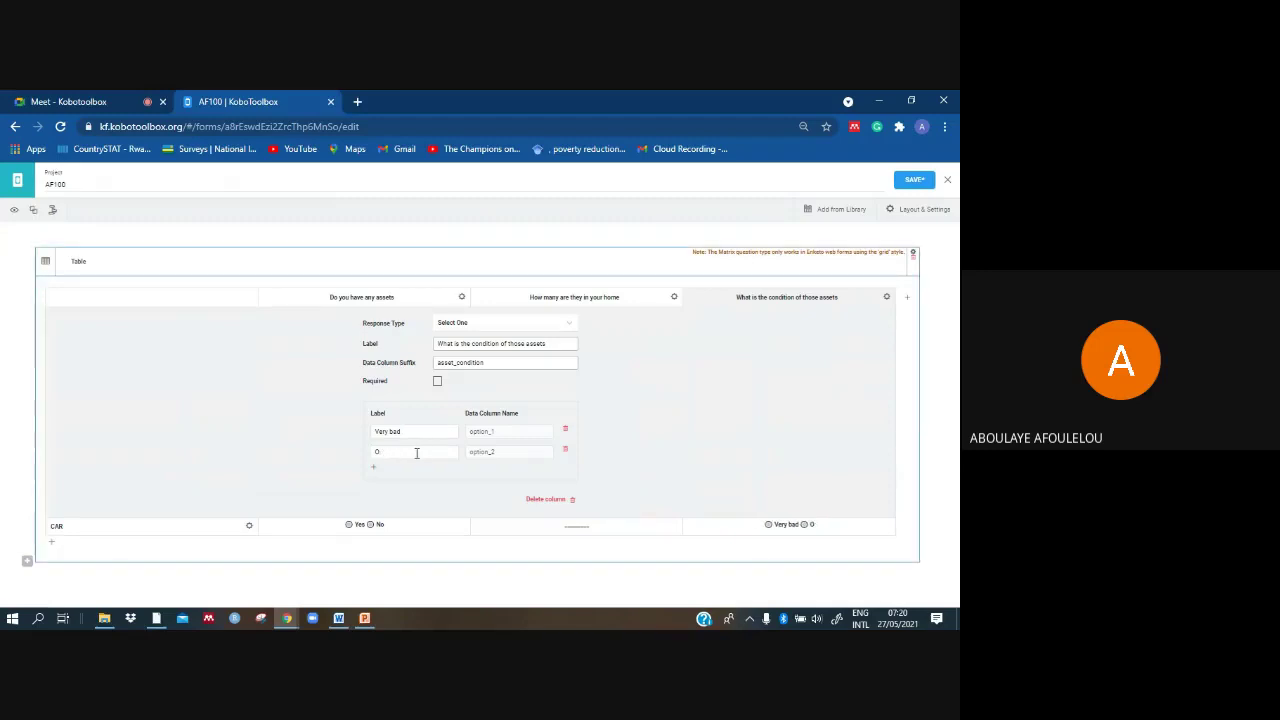
{"action": "type", "text": "Bad"}
Step: Add a third answer option to the condition column and label it "Average"
{"action": "left_click", "coordinate": [372, 467]}
{"action": "key", "text": "BackSpace"}
{"action": "key", "text": "BackSpace"}
{"action": "key", "text": "BackSpace"}
{"action": "type", "text": "A"}
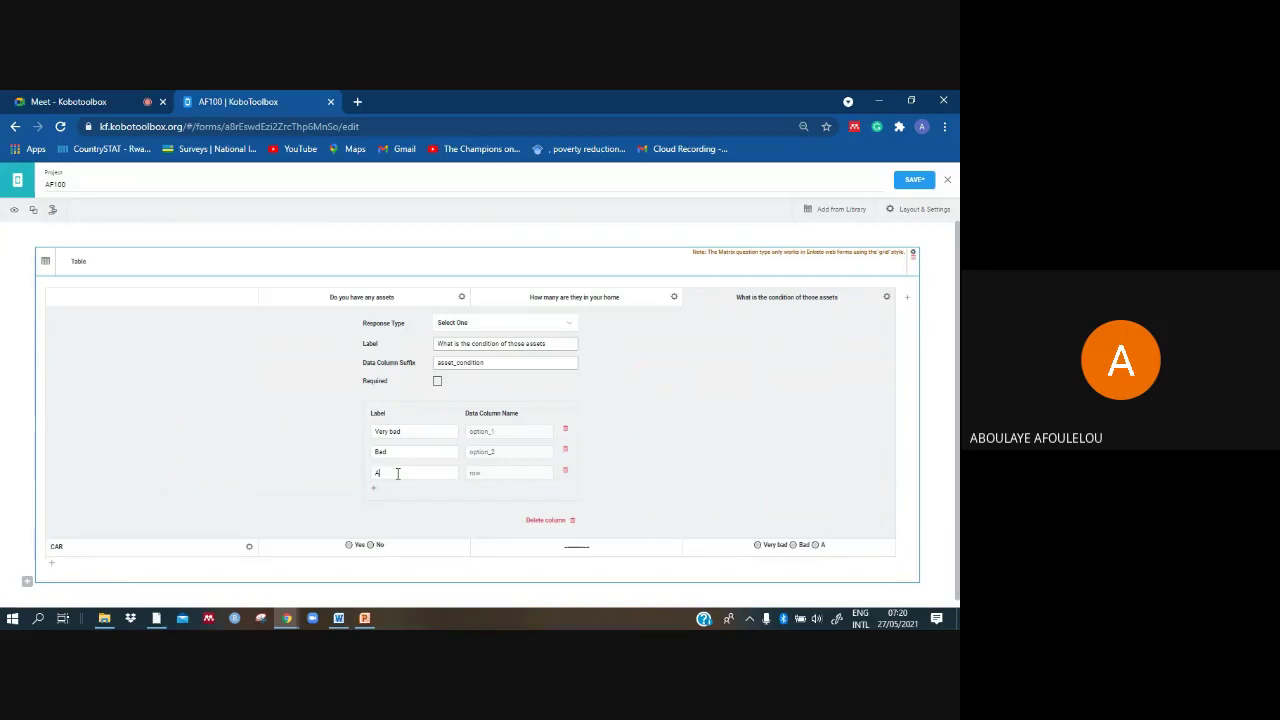
{"action": "type", "text": "verage"}
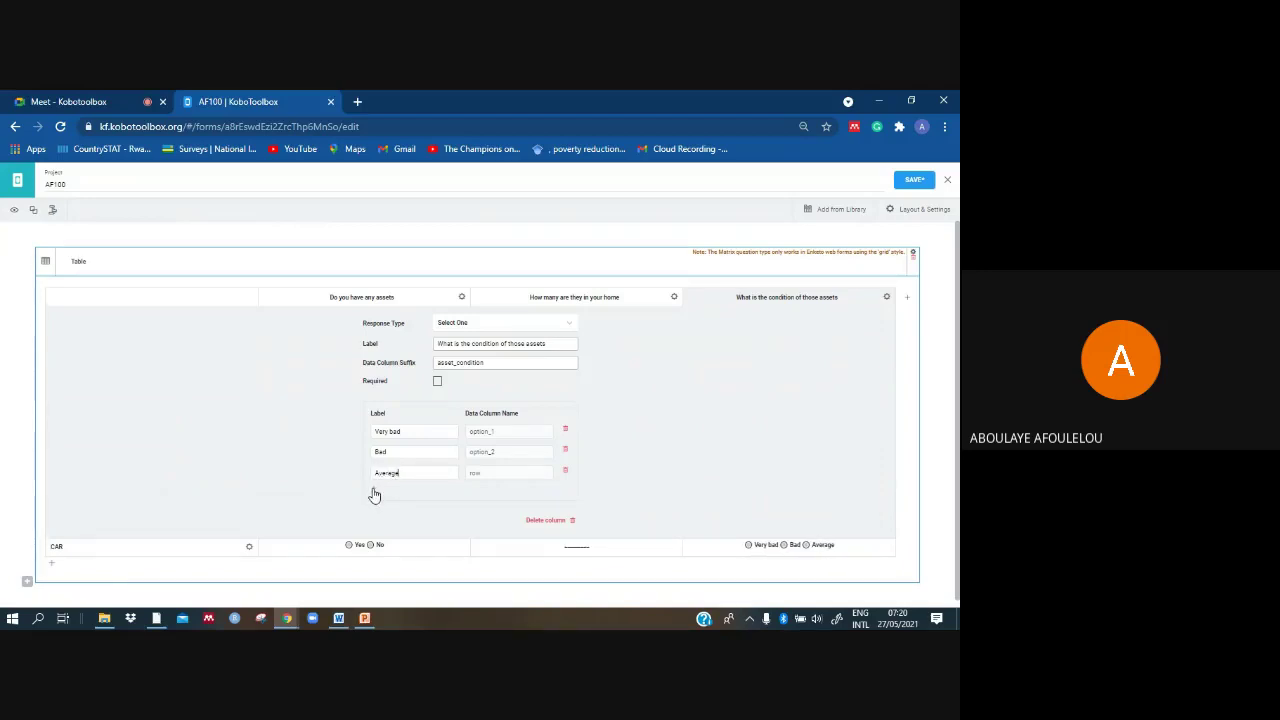
Step: Add a fourth answer option to the condition column and label it "Good"
{"action": "left_click", "coordinate": [373, 487]}
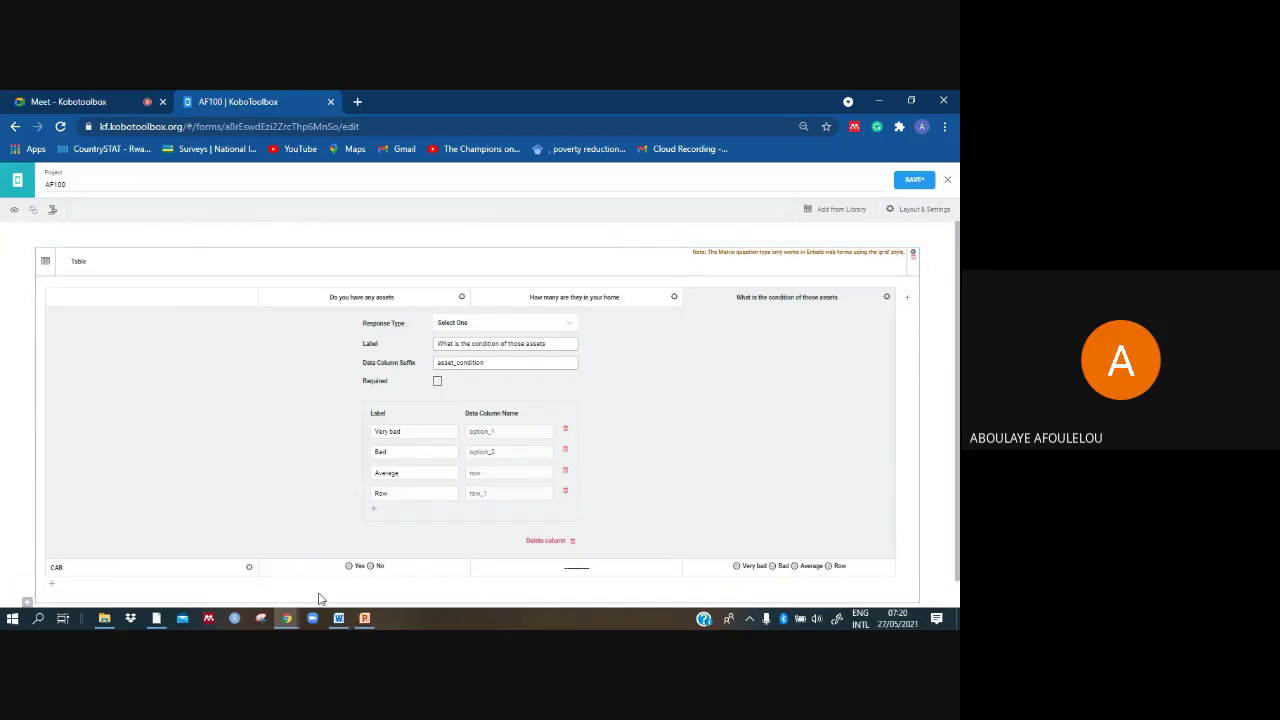
{"action": "scroll", "coordinate": [403, 509], "scroll_direction": "down", "scroll_amount": 2}
{"action": "scroll", "coordinate": [403, 500], "scroll_direction": "up", "scroll_amount": 1}
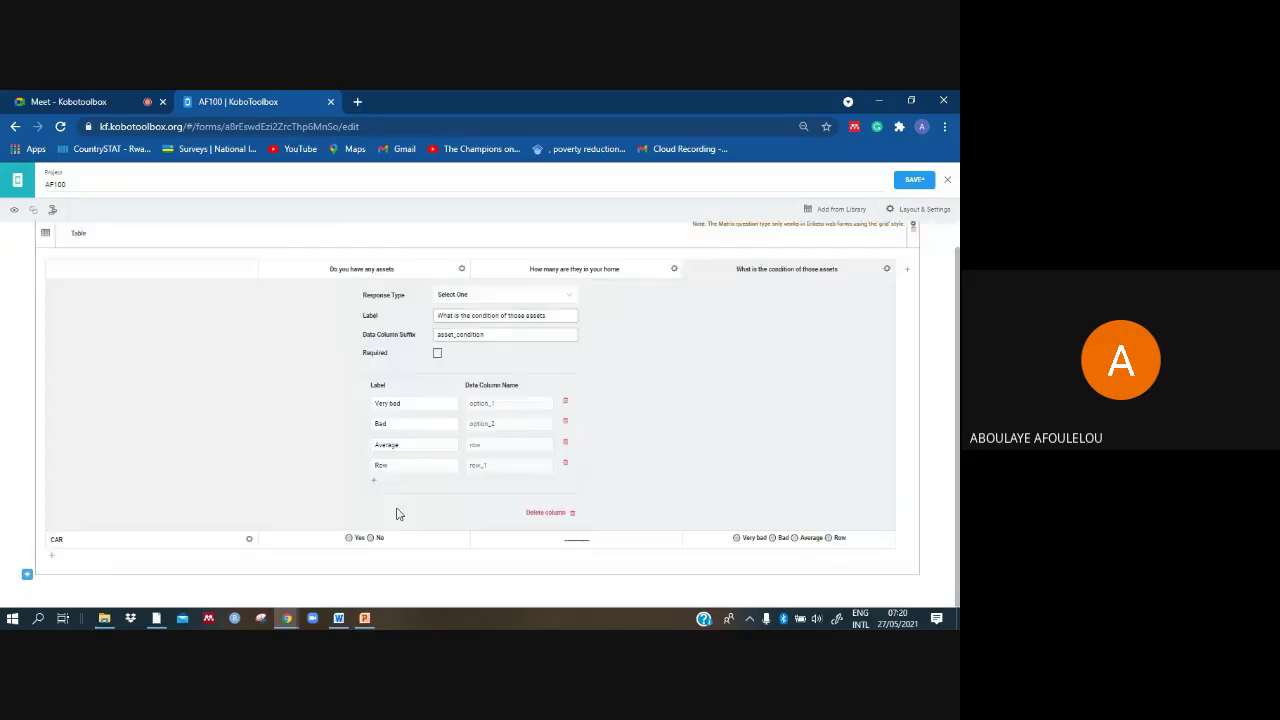
{"action": "left_click", "coordinate": [412, 466]}
{"action": "key", "text": "BackSpace"}
{"action": "key", "text": "BackSpace"}
{"action": "key", "text": "BackSpace"}
{"action": "type", "text": "G"}
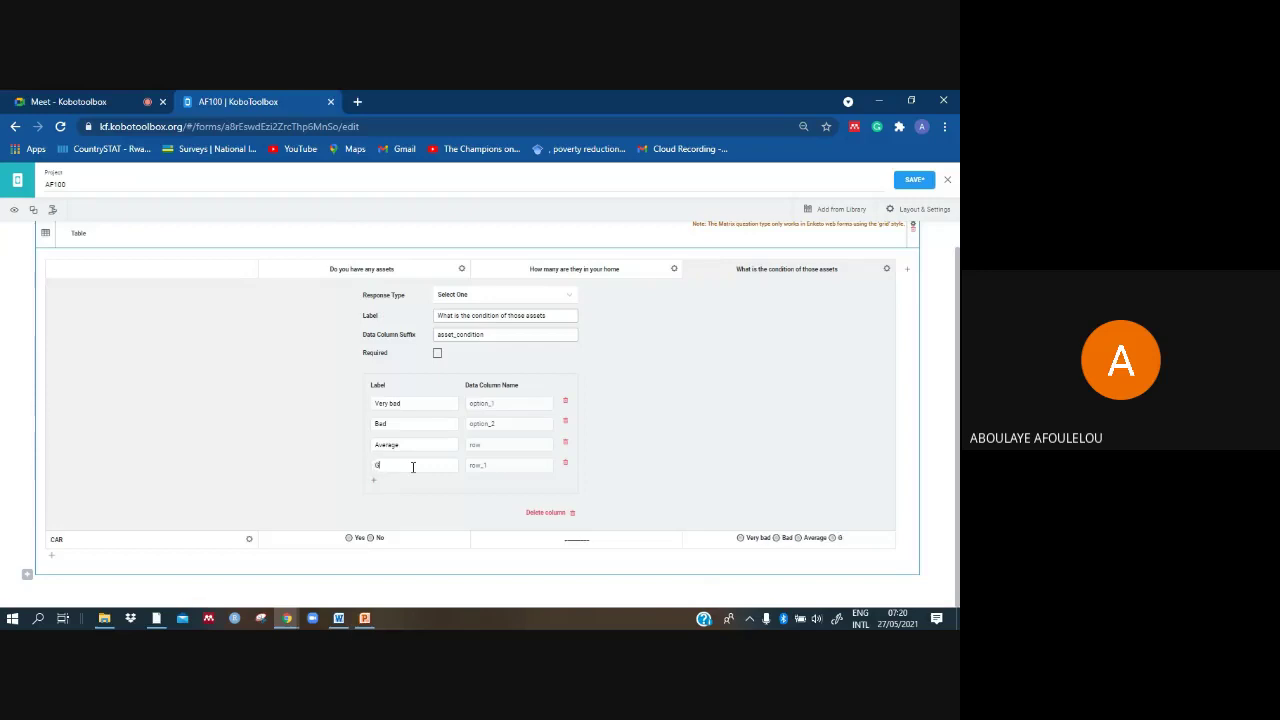
{"action": "type", "text": "ood"}
Step: Check the condition choices in the questionnaire PDF and add a fifth answer option labelled "Very good" to the condition column
{"action": "mouse_move", "coordinate": [160, 622]}
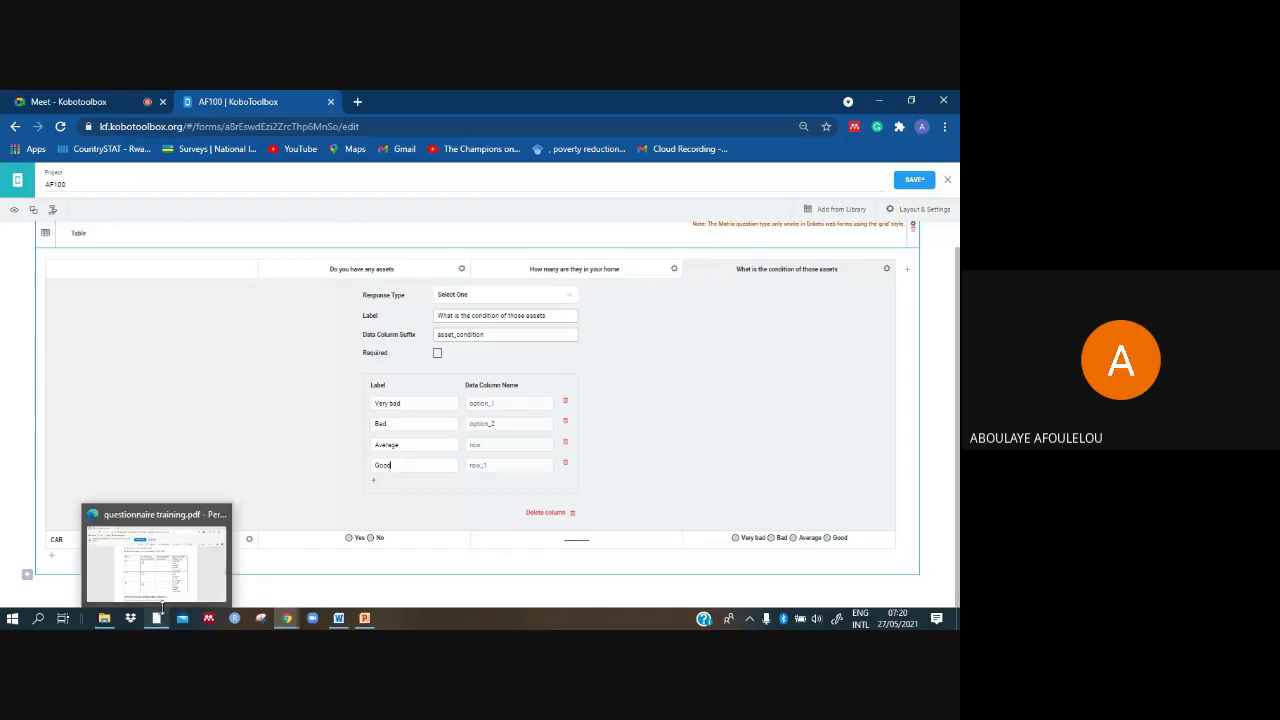
{"action": "left_click", "coordinate": [181, 591]}
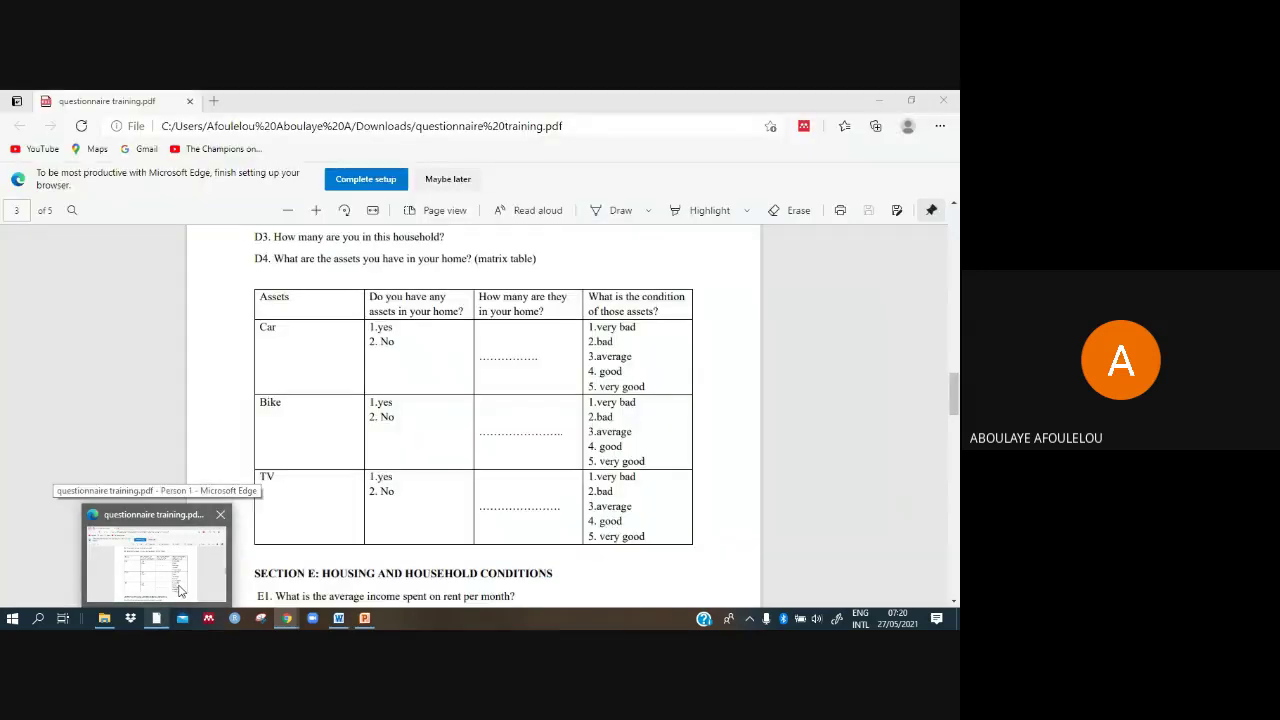
{"action": "left_click", "coordinate": [283, 614]}
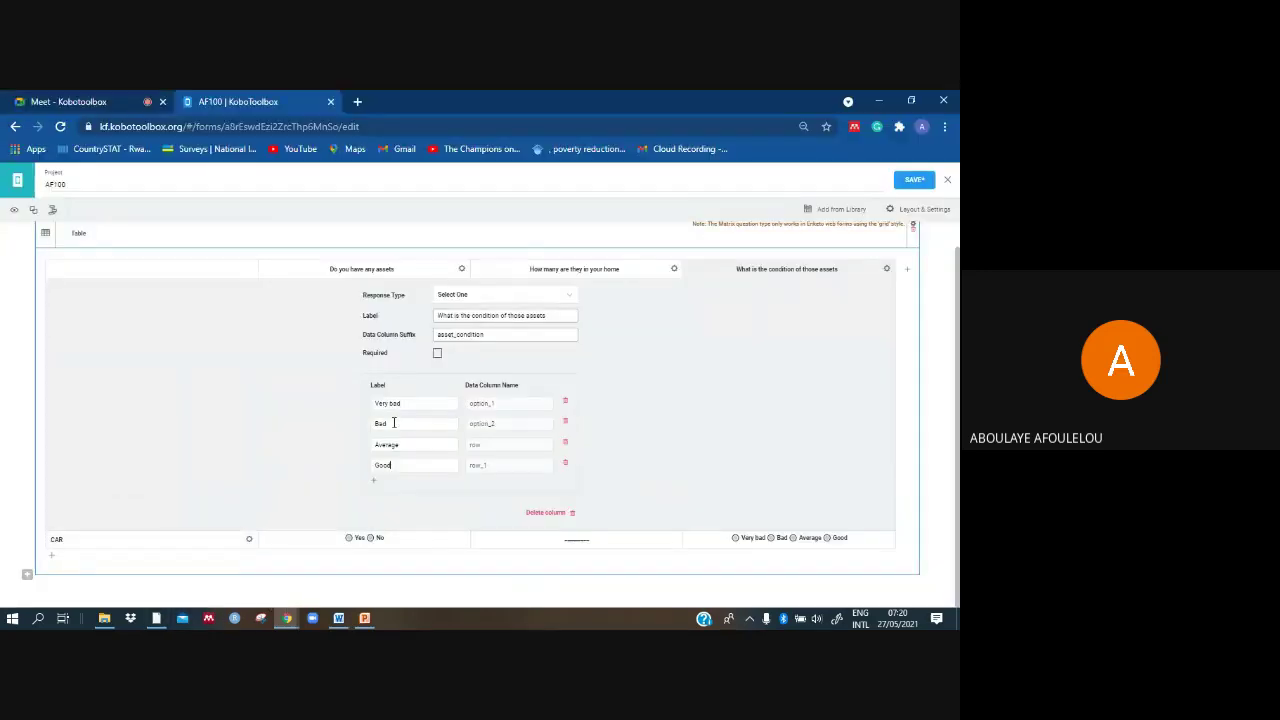
{"action": "left_click", "coordinate": [368, 485]}
{"action": "key", "text": "BackSpace"}
{"action": "key", "text": "BackSpace"}
{"action": "key", "text": "BackSpace"}
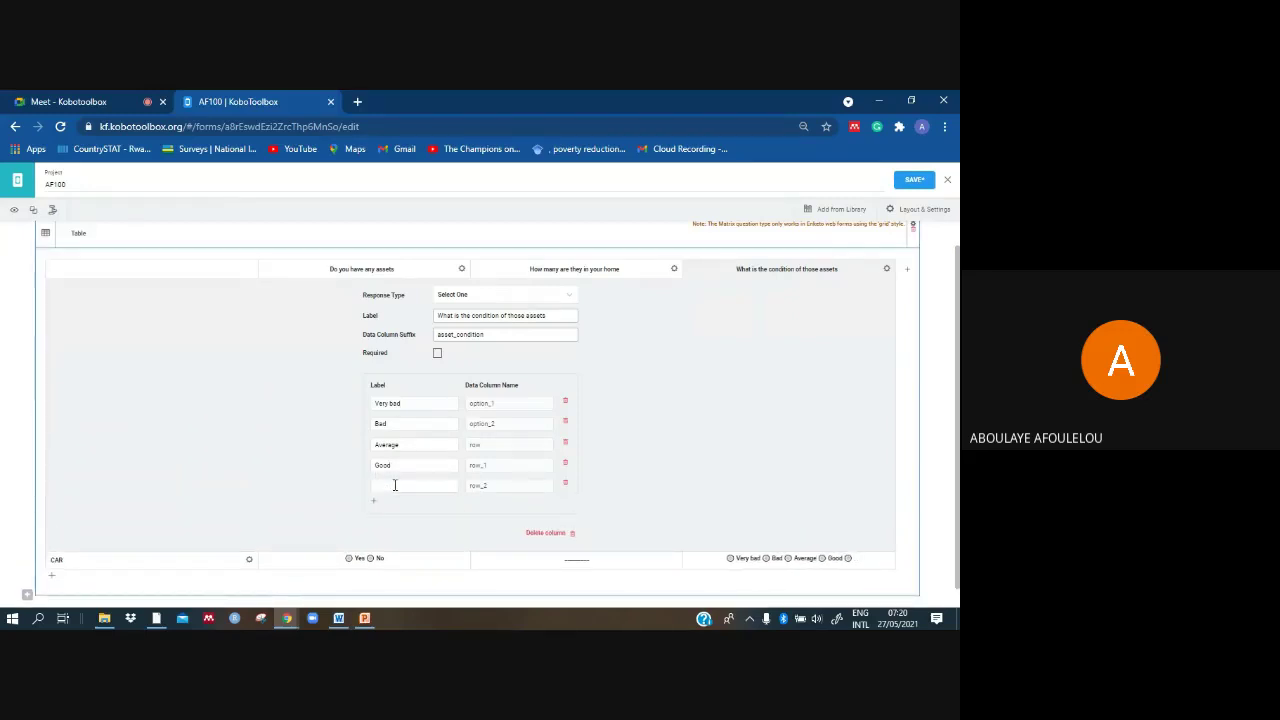
{"action": "type", "text": "Very good"}
Step: Set the data column names of the "Very bad" and "Bad" options to 1 and 2
{"action": "left_click", "coordinate": [516, 406]}
{"action": "key", "text": "BackSpace"}
{"action": "key", "text": "BackSpace"}
{"action": "key", "text": "BackSpace"}
{"action": "key", "text": "BackSpace"}
{"action": "key", "text": "BackSpace"}
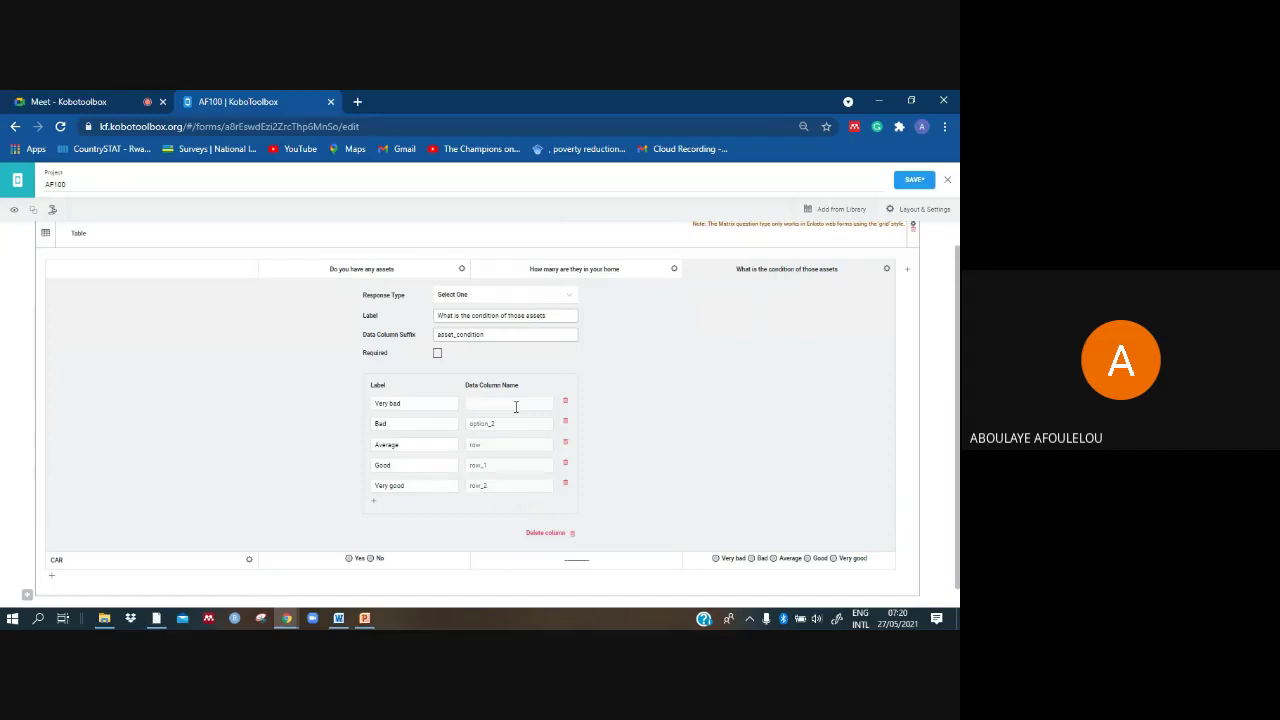
{"action": "left_click", "coordinate": [513, 423]}
{"action": "key", "text": "BackSpace"}
{"action": "key", "text": "BackSpace"}
{"action": "key", "text": "BackSpace"}
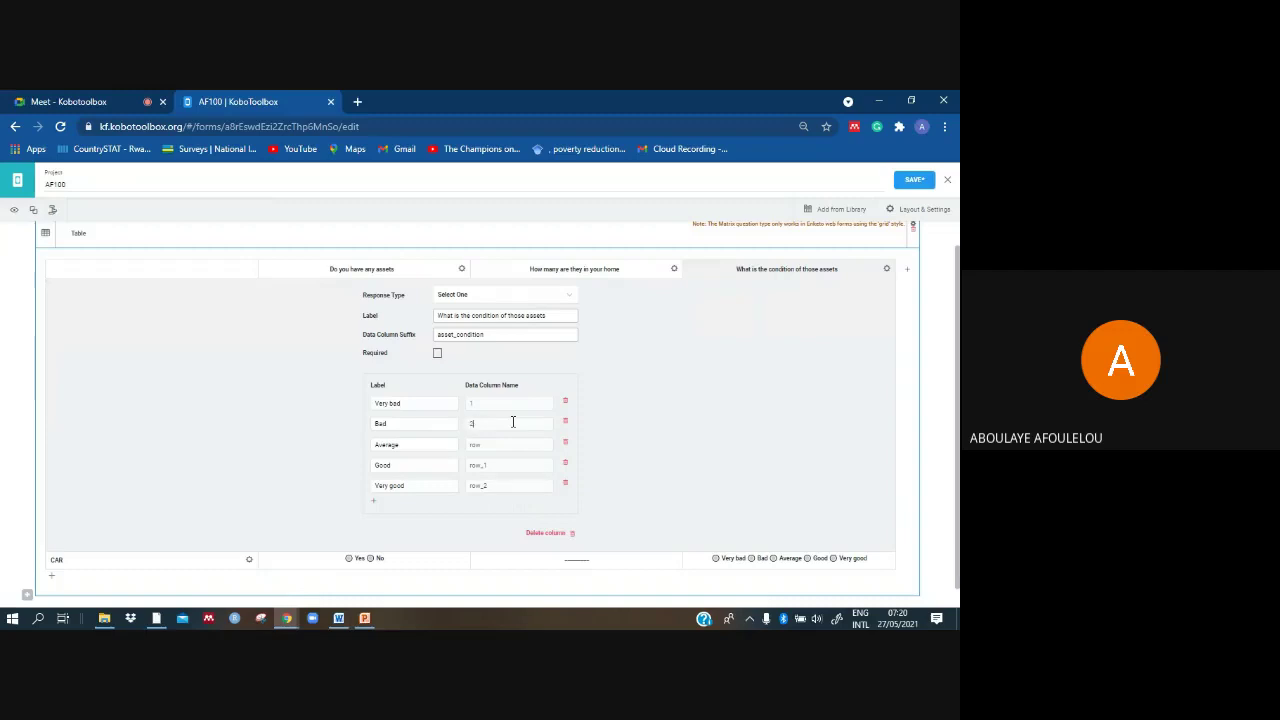
Step: Set the data column names of the "Average" and "Good" options to 3 and 4
{"action": "left_click", "coordinate": [510, 443]}
{"action": "key", "text": "BackSpace"}
{"action": "key", "text": "BackSpace"}
{"action": "key", "text": "BackSpace"}
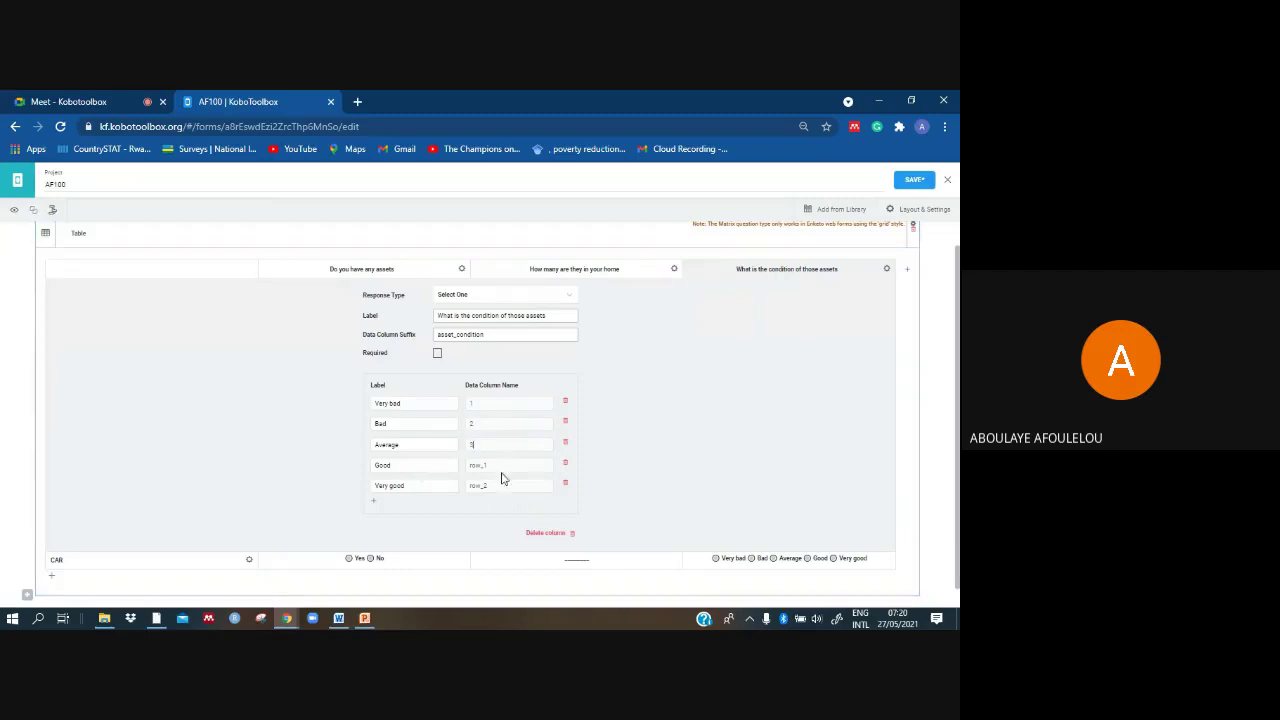
{"action": "left_click", "coordinate": [502, 463]}
{"action": "key", "text": "BackSpace"}
{"action": "key", "text": "BackSpace"}
{"action": "key", "text": "BackSpace"}
{"action": "key", "text": "BackSpace"}
{"action": "key", "text": "BackSpace"}
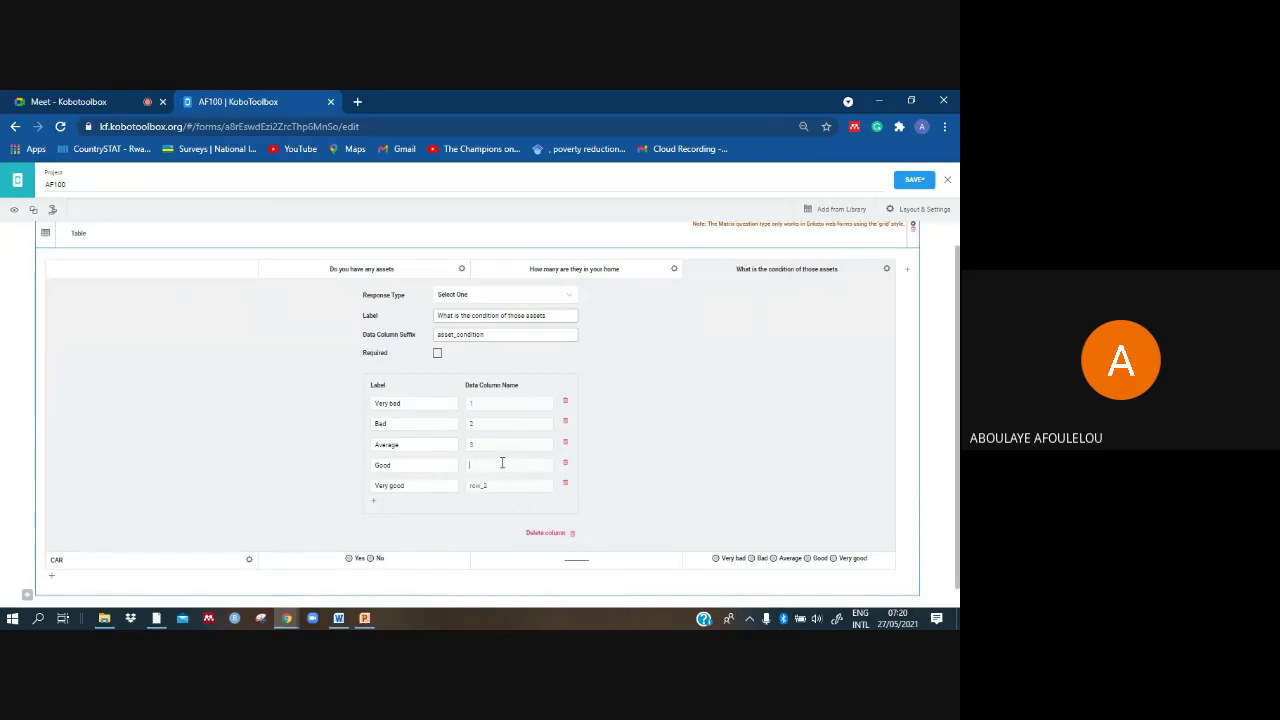
{"action": "type", "text": "4"}
Step: Set the data column name of the "Very good" option to 5 and close the condition column's settings
{"action": "left_click", "coordinate": [499, 487]}
{"action": "key", "text": "BackSpace"}
{"action": "key", "text": "BackSpace"}
{"action": "key", "text": "BackSpace"}
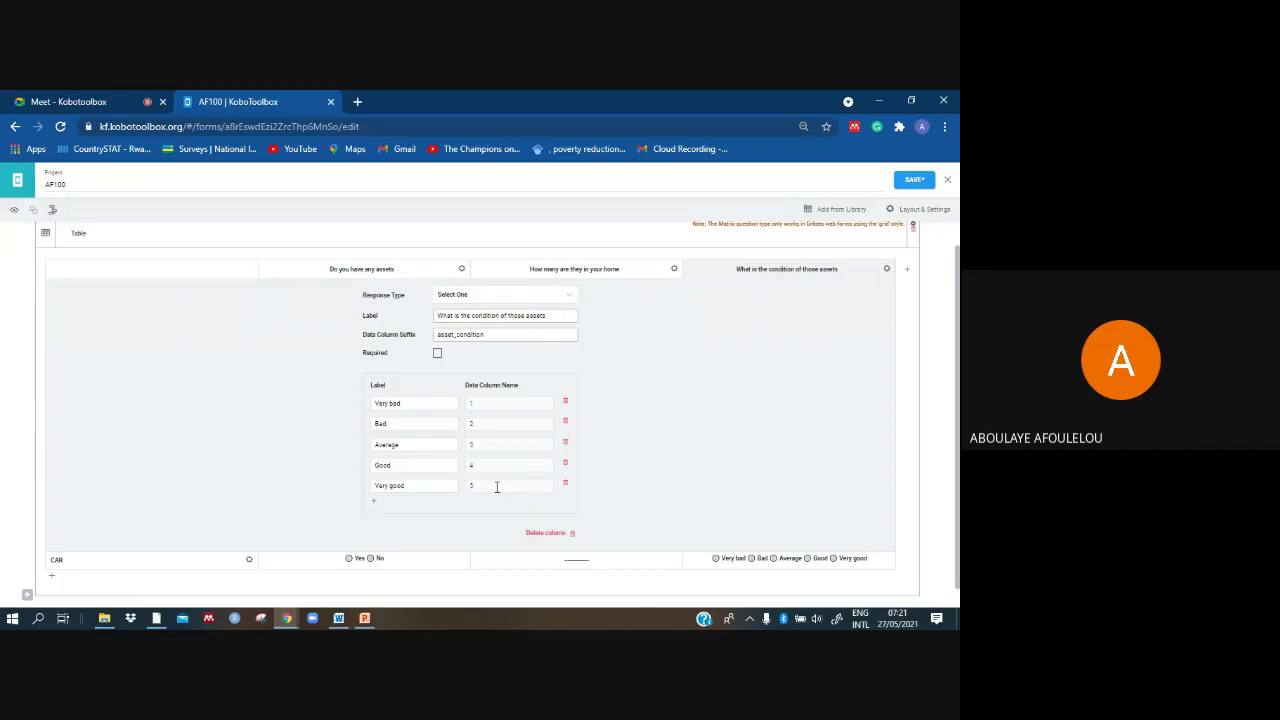
{"action": "left_click", "coordinate": [886, 270]}
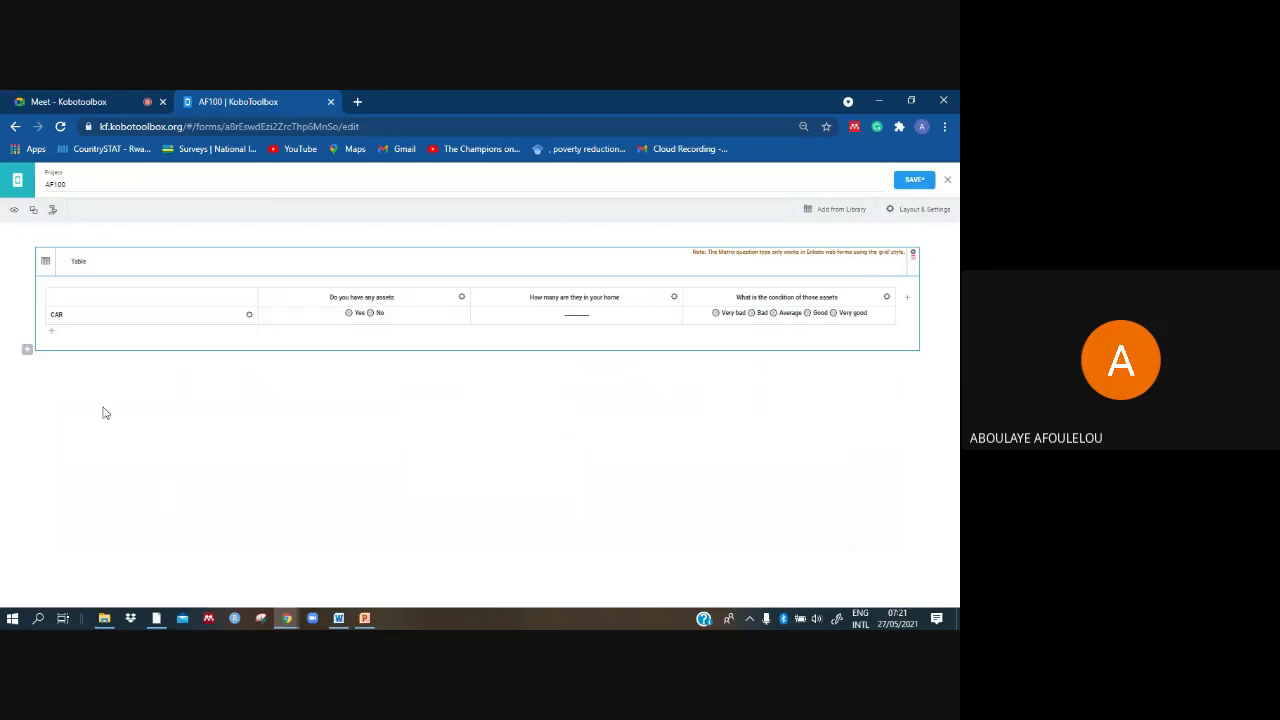
Step: Add a second matrix row labelled "Bike" with the data column prefix "bike" and close its settings
{"action": "left_click", "coordinate": [52, 336]}
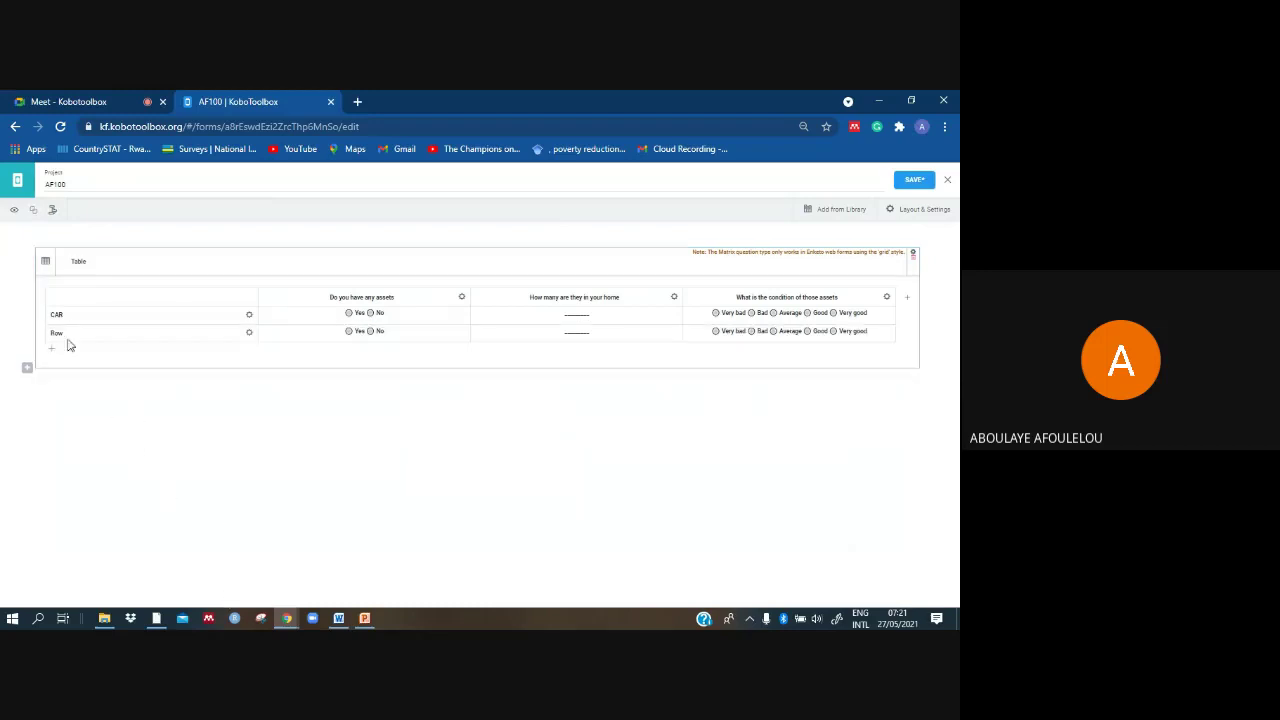
{"action": "left_click", "coordinate": [249, 334]}
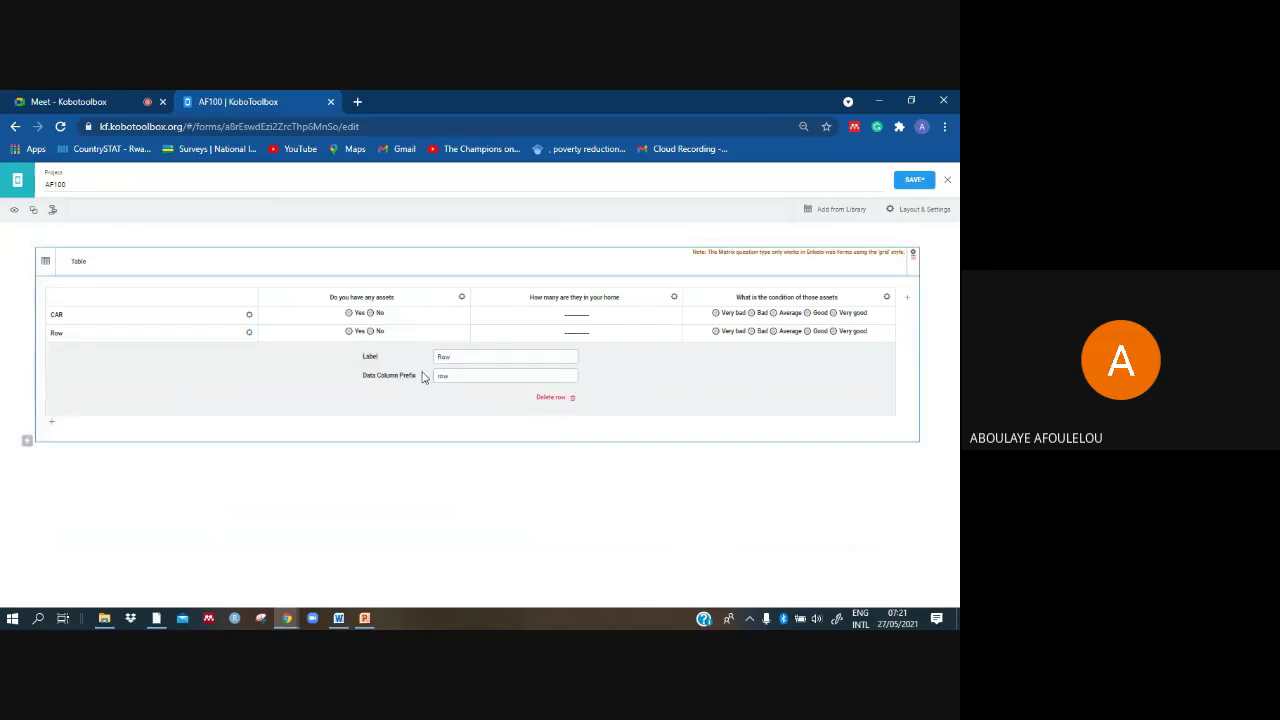
{"action": "left_click", "coordinate": [466, 356]}
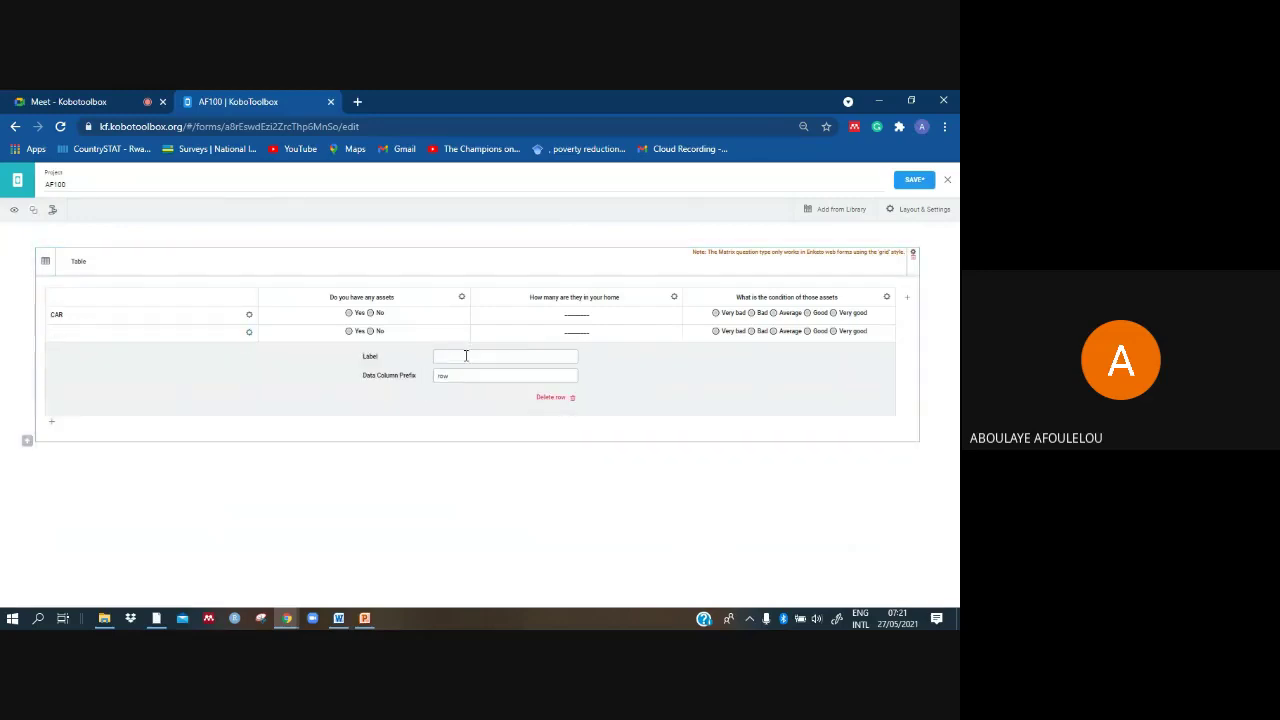
{"action": "type", "text": "Bike"}
{"action": "left_click", "coordinate": [459, 377]}
{"action": "key", "text": "BackSpace"}
{"action": "type", "text": "bike"}
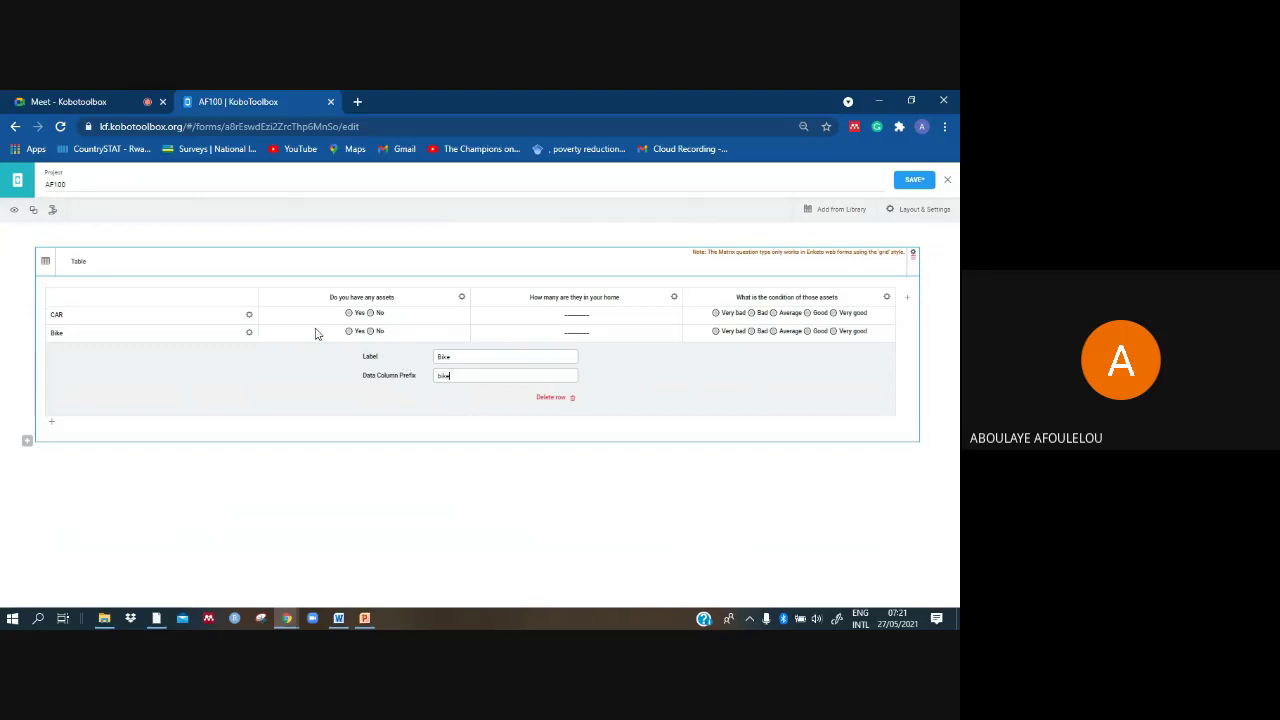
{"action": "left_click", "coordinate": [249, 336]}
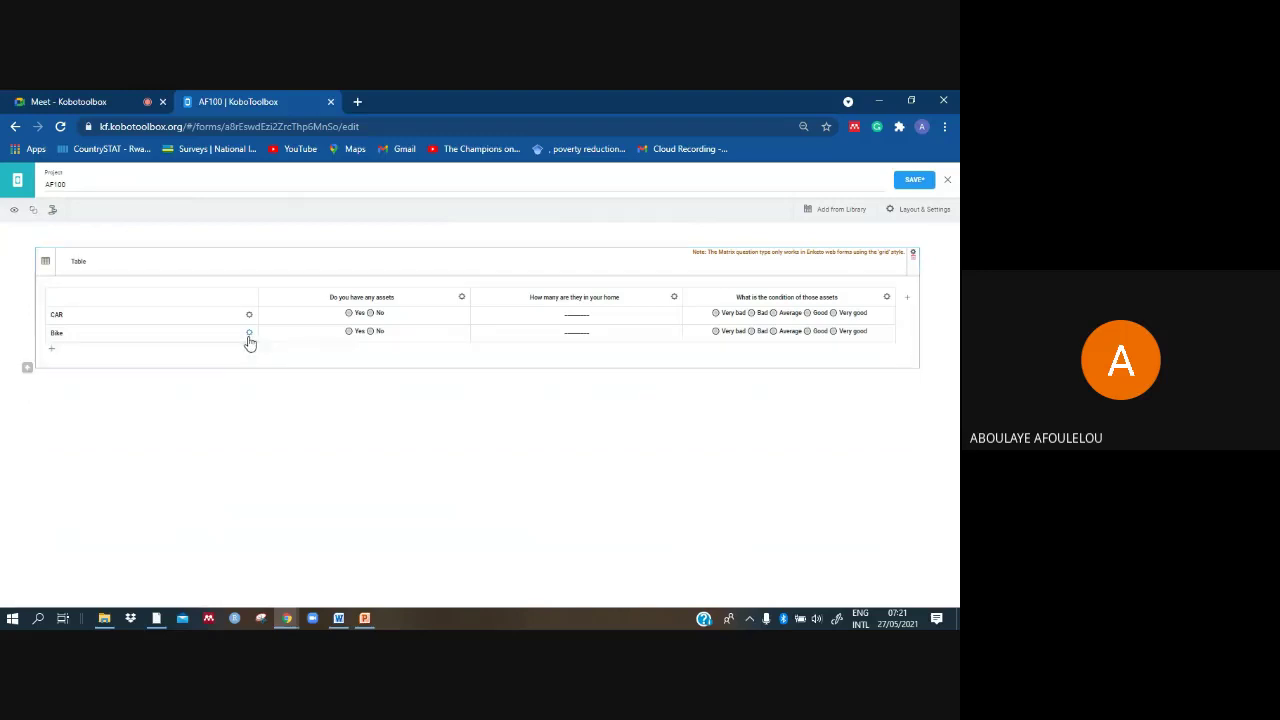
Step: Add a third matrix row labelled "TV", replace its default data column prefix, and close its settings
{"action": "left_click", "coordinate": [54, 352]}
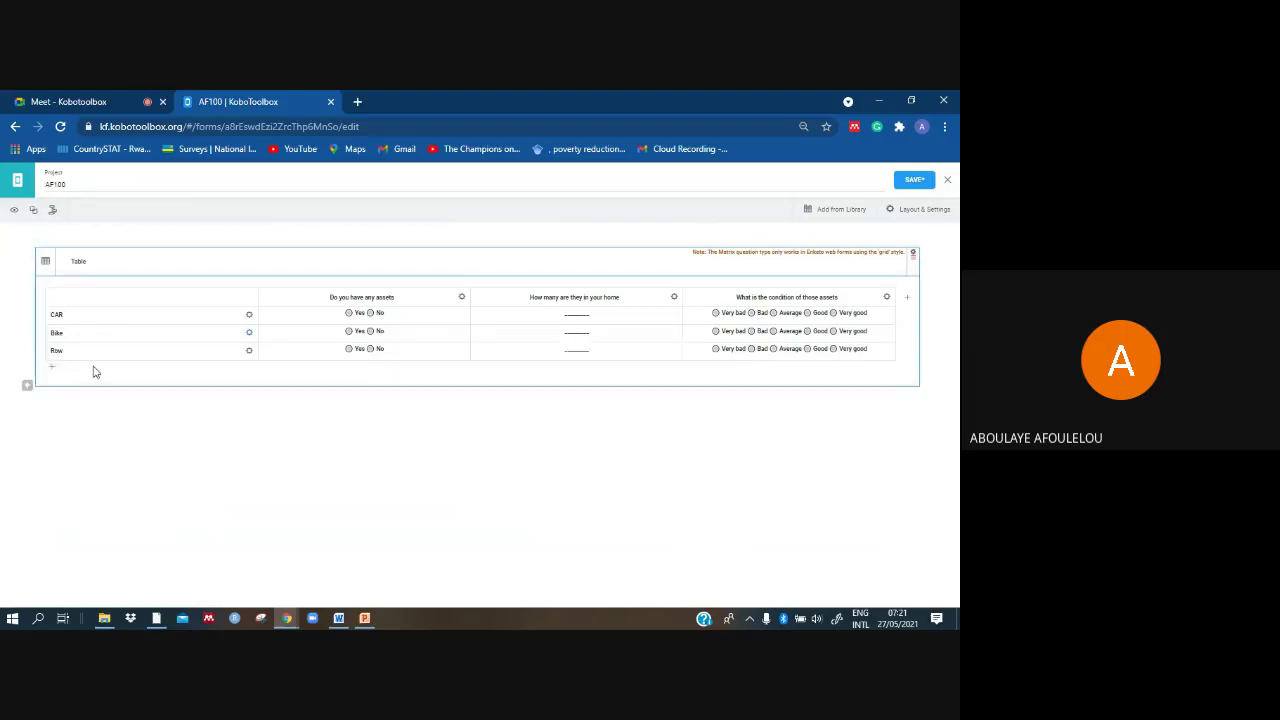
{"action": "left_click", "coordinate": [249, 351]}
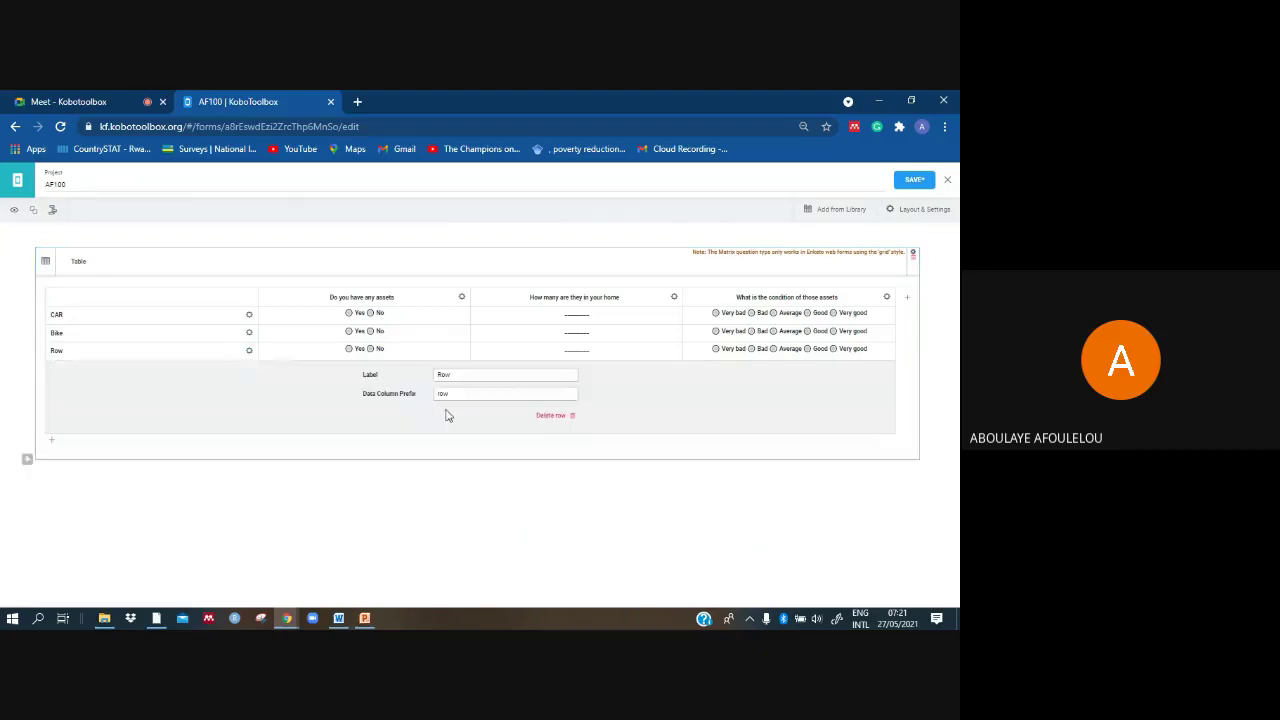
{"action": "left_click", "coordinate": [480, 372]}
{"action": "key", "text": "BackSpace"}
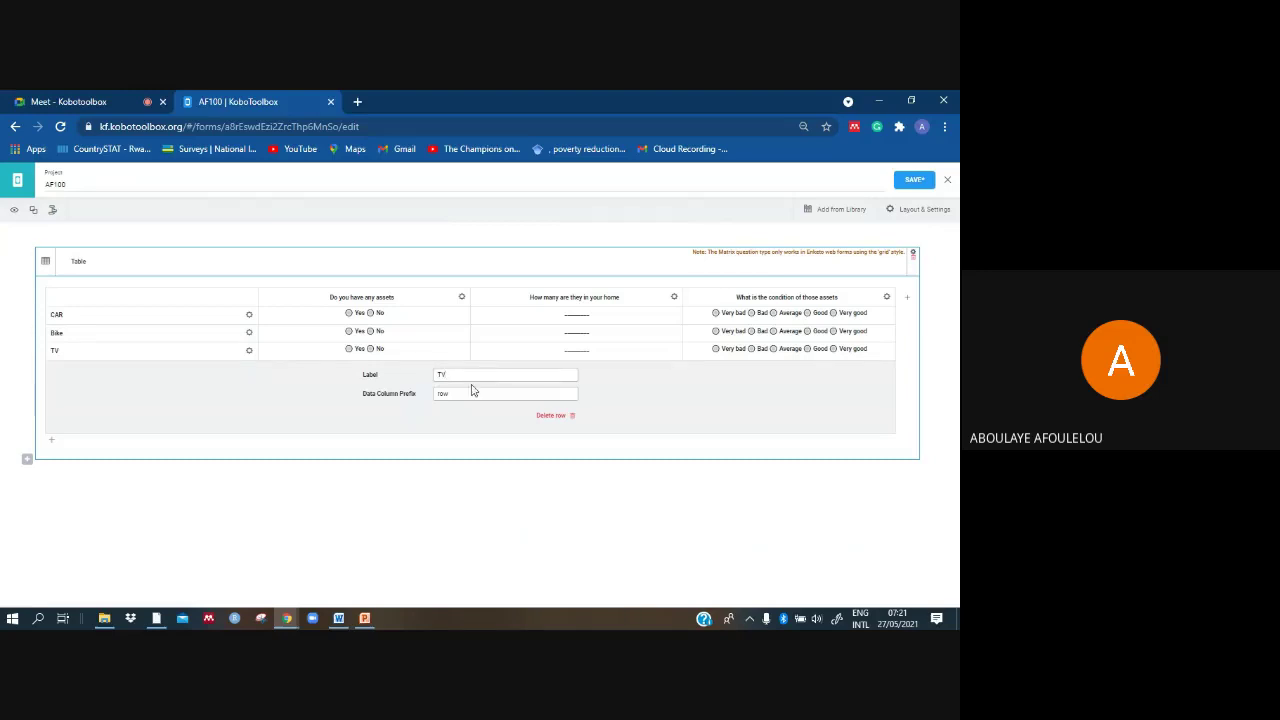
{"action": "left_click", "coordinate": [465, 393]}
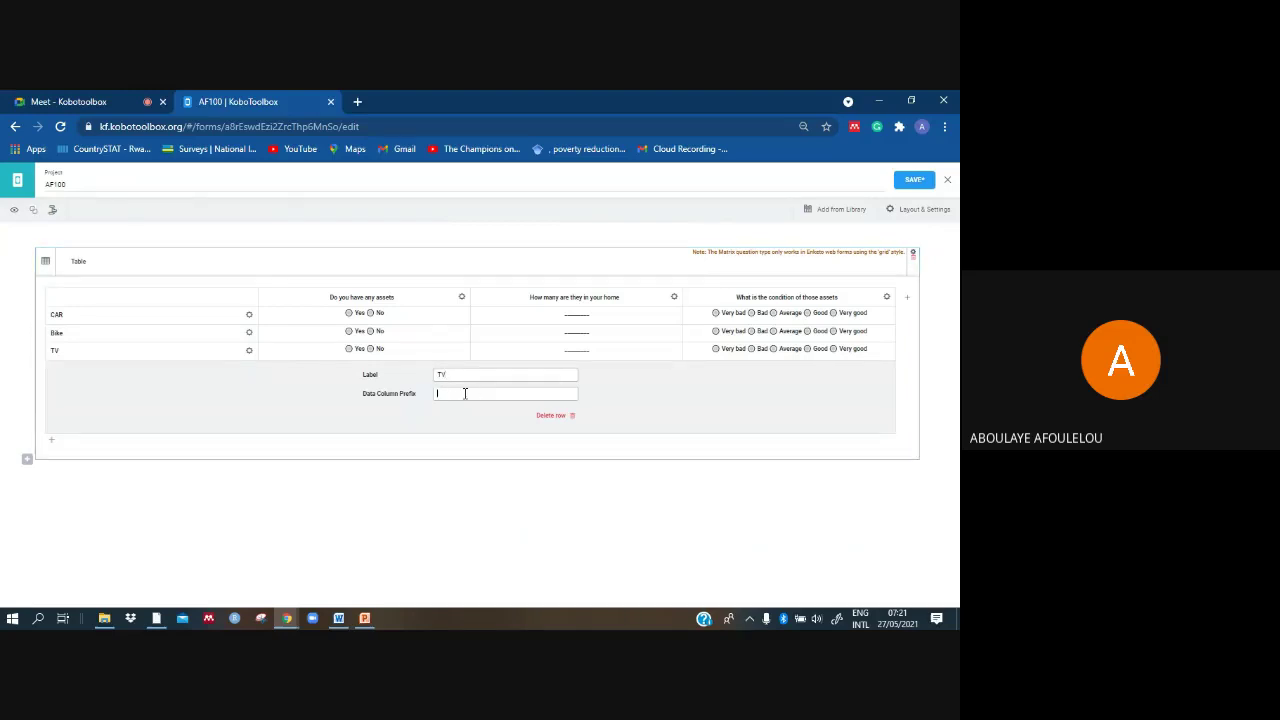
{"action": "left_click", "coordinate": [249, 354]}
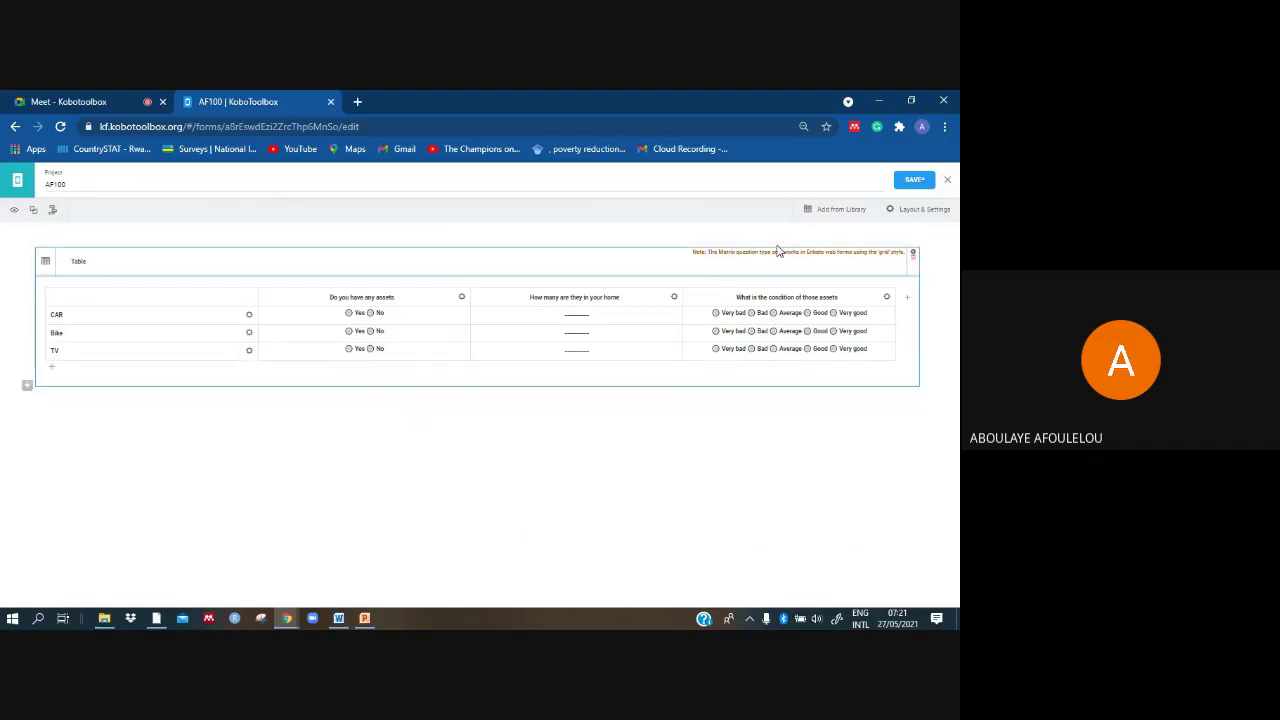
Step: Save the form, then open its preview and close it again
{"action": "left_click", "coordinate": [906, 185]}
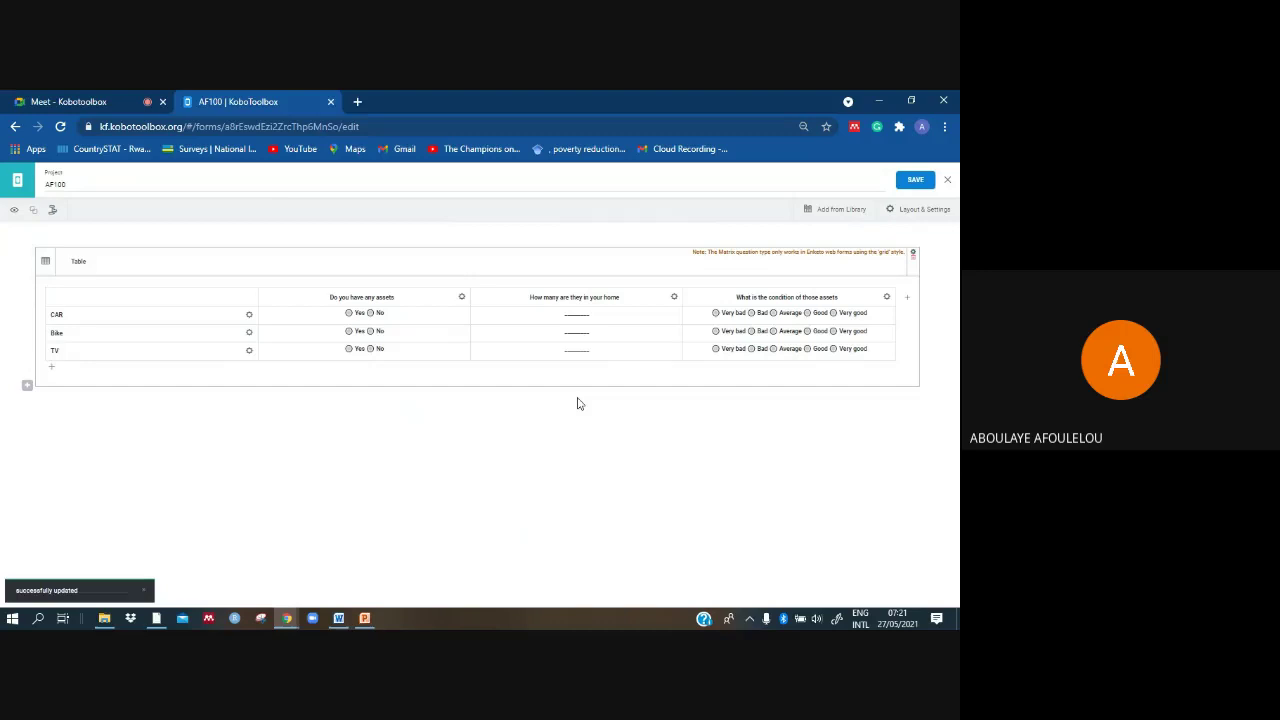
{"action": "left_click", "coordinate": [15, 211]}
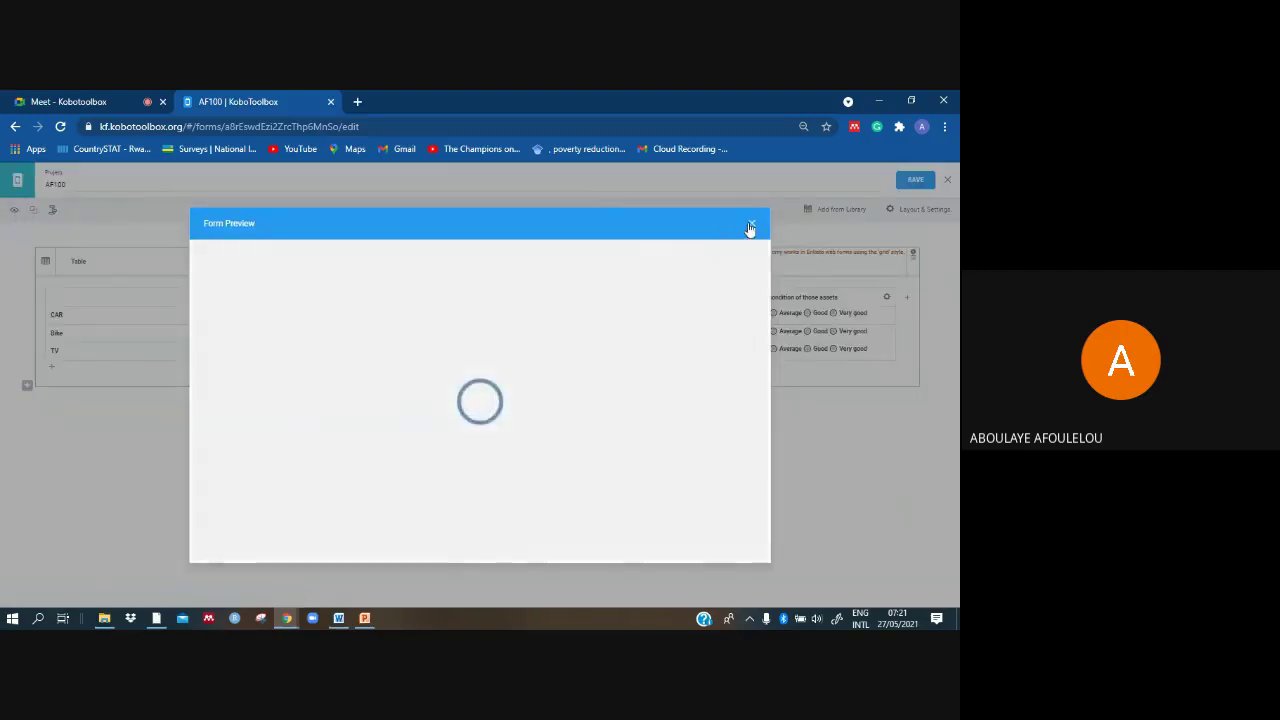
{"action": "left_click", "coordinate": [751, 225]}
Step: Set the form style to Grid theme in the form's layout settings
{"action": "left_click", "coordinate": [919, 209]}
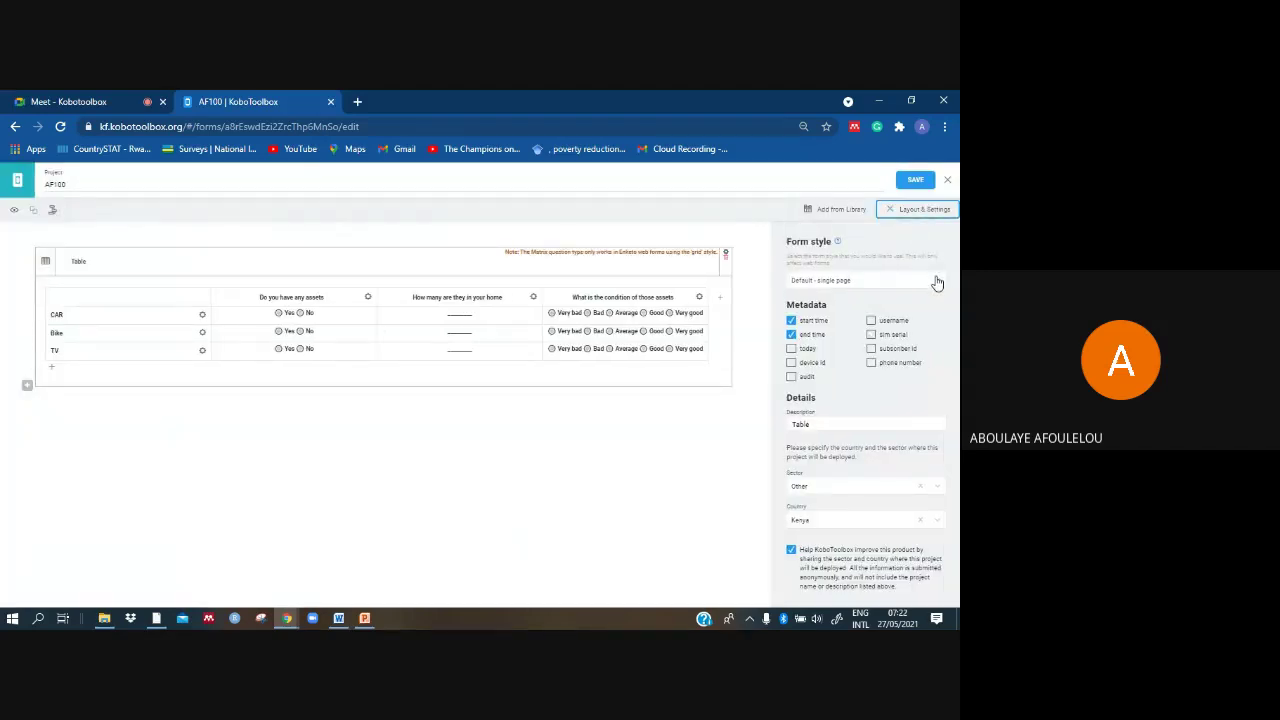
{"action": "left_click", "coordinate": [939, 284]}
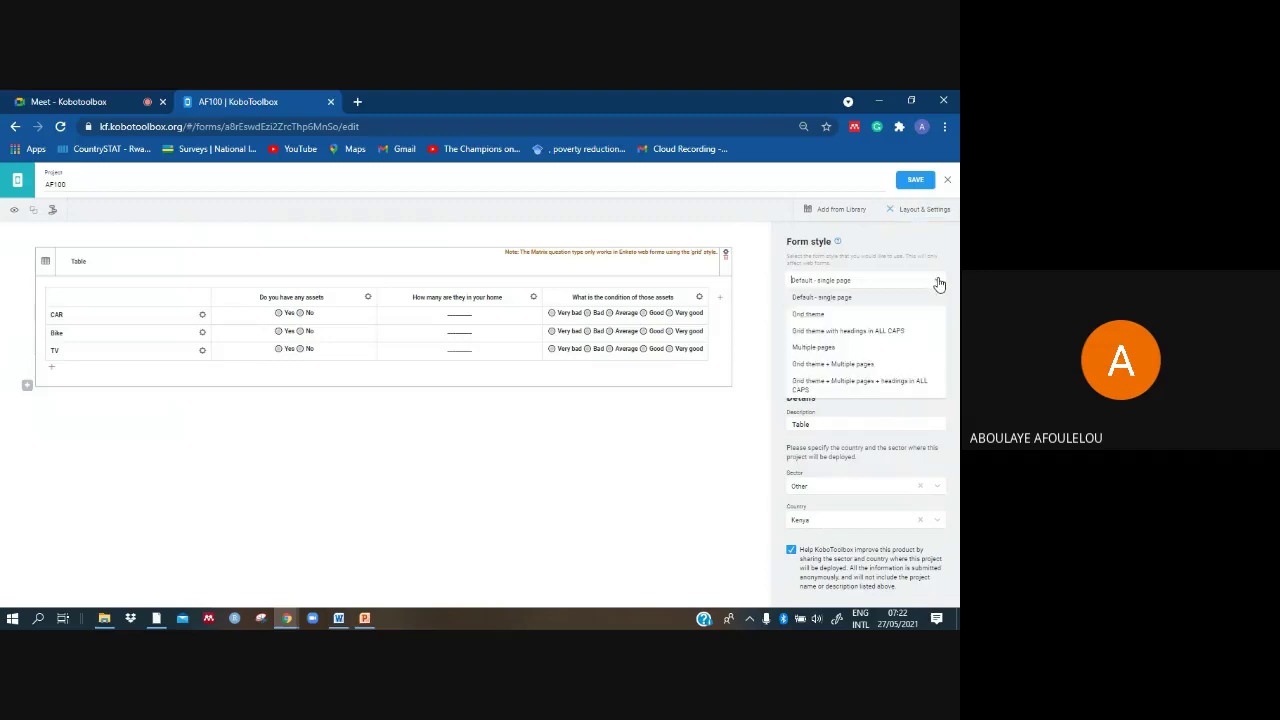
{"action": "left_click", "coordinate": [828, 316]}
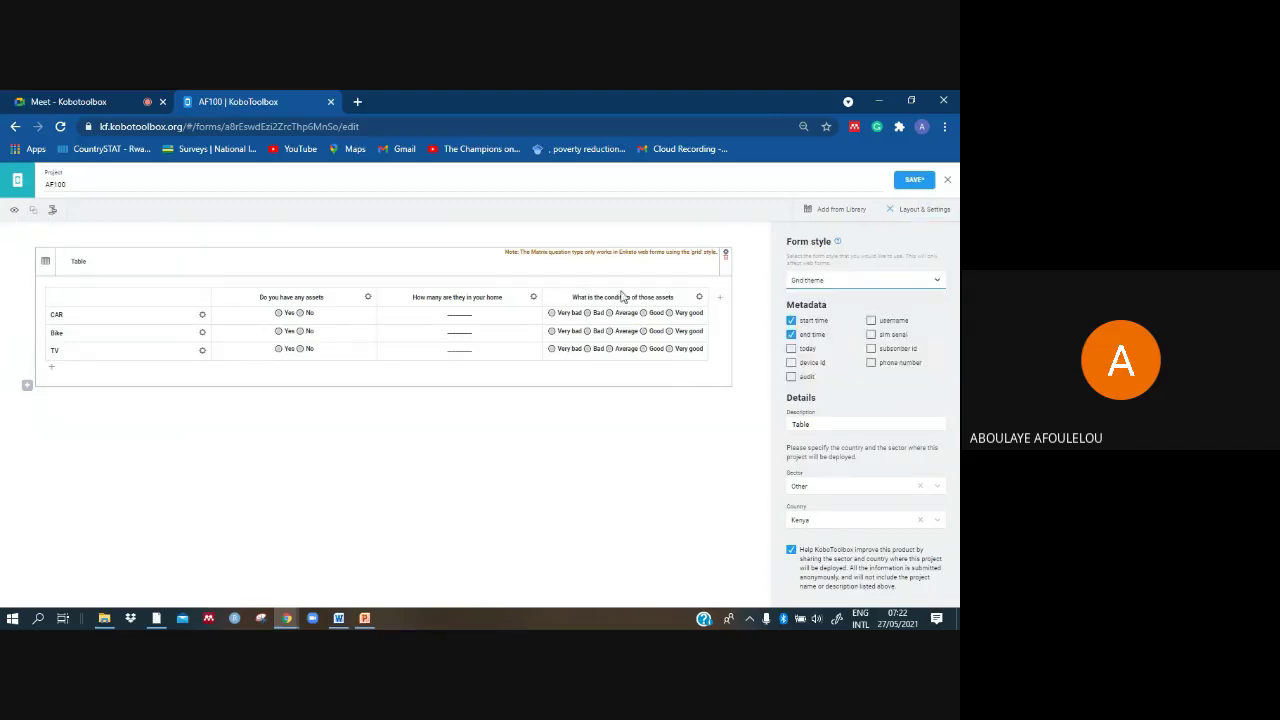
{"action": "left_click", "coordinate": [908, 211]}
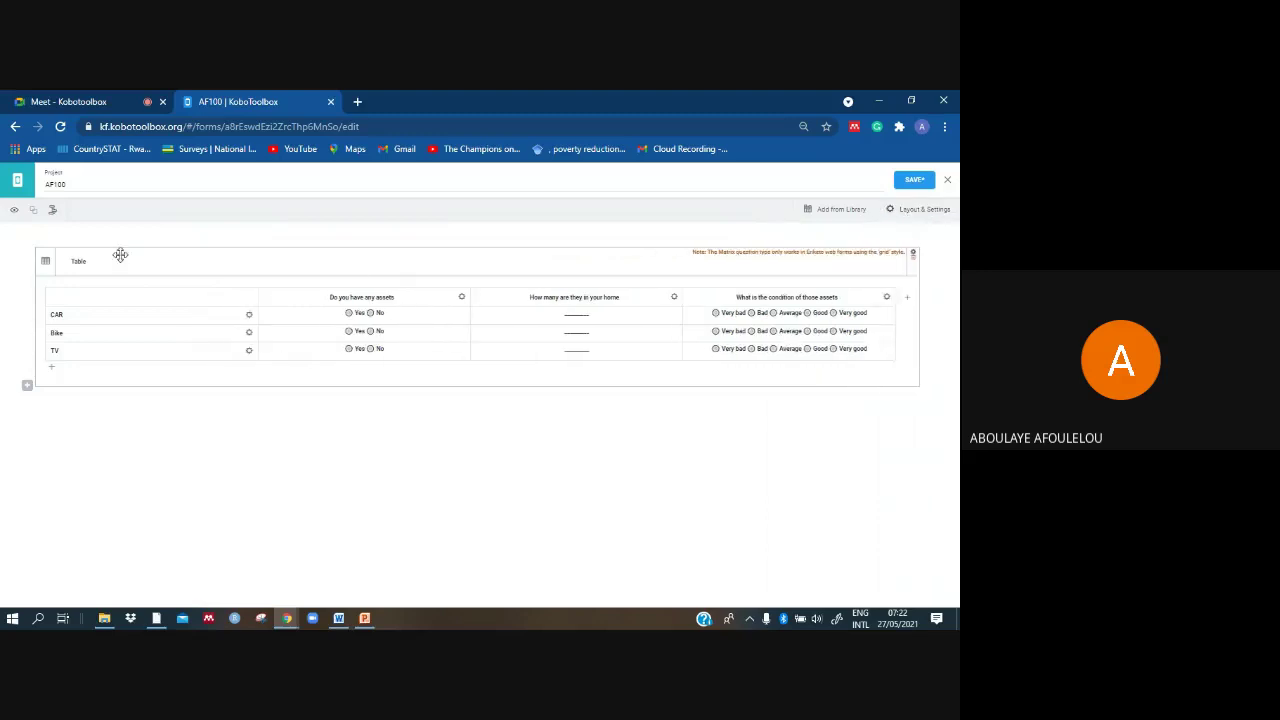
Step: Preview the form and answer the ownership question with No for the car and Yes for the bike
{"action": "left_click", "coordinate": [15, 212]}
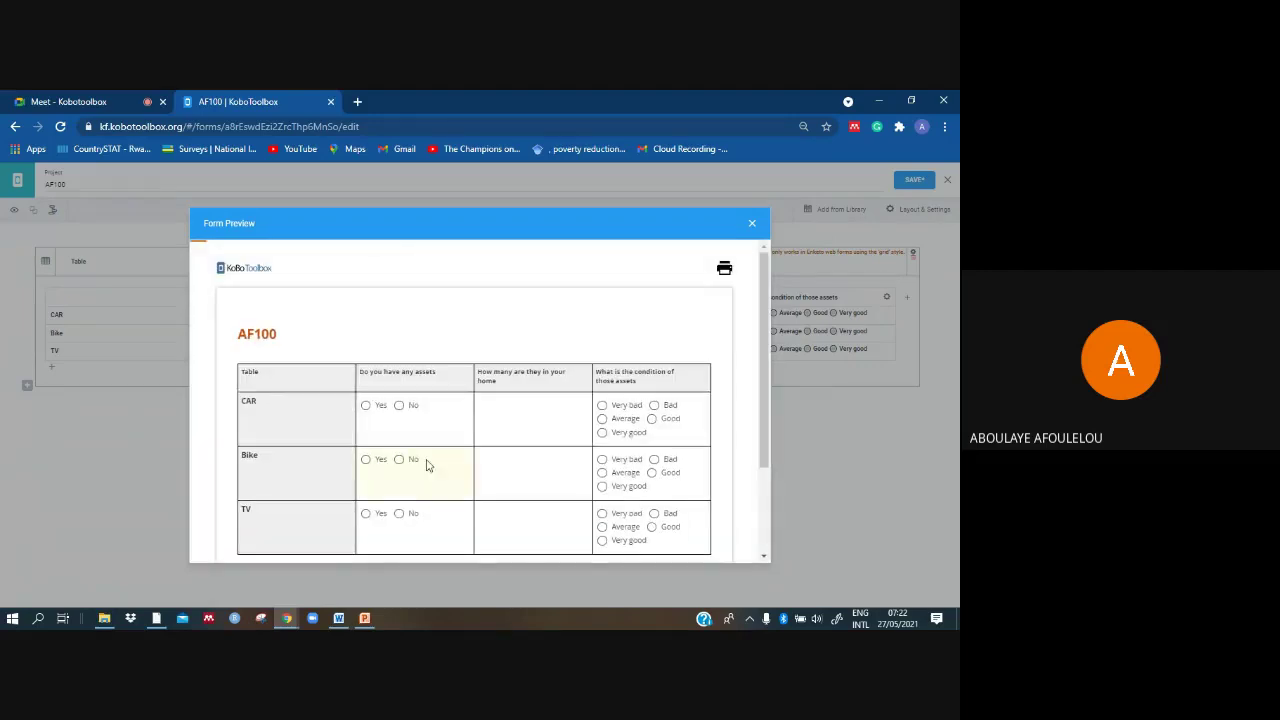
{"action": "mouse_move", "coordinate": [765, 380]}
{"action": "left_mouse_down"}
{"action": "mouse_move", "coordinate": [765, 401]}
{"action": "mouse_move", "coordinate": [762, 384]}
{"action": "left_mouse_up"}
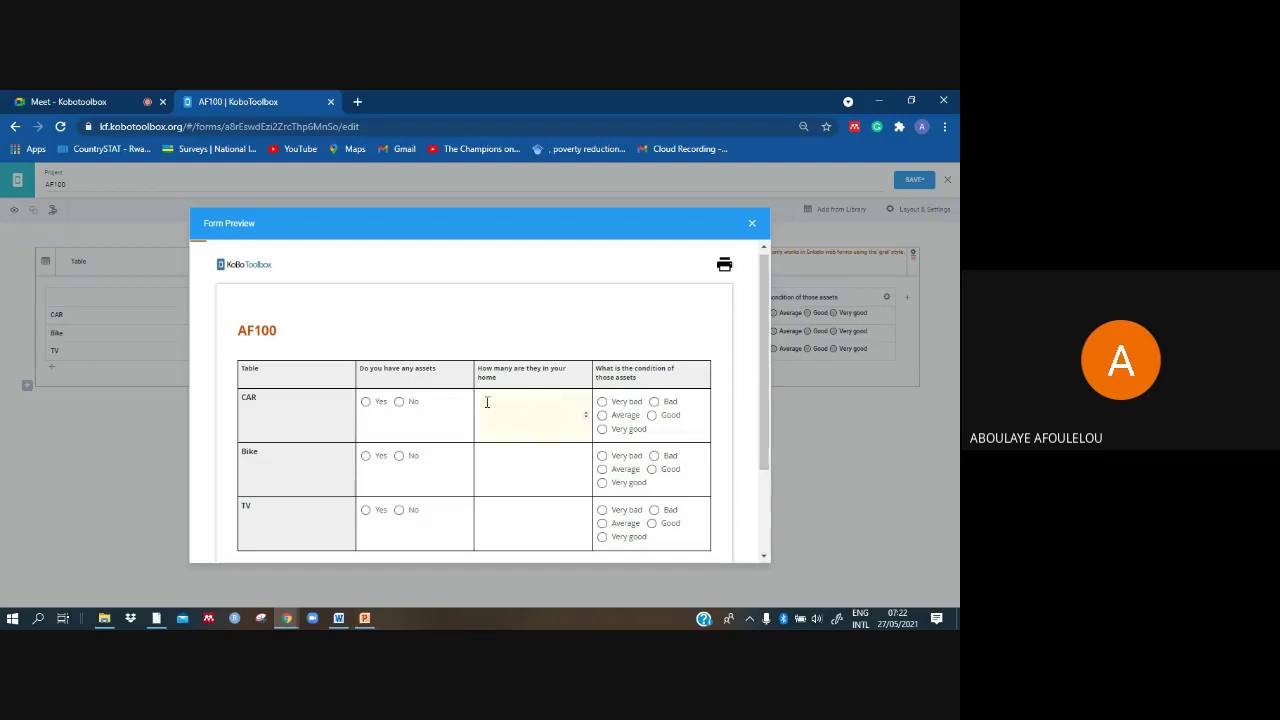
{"action": "left_click", "coordinate": [366, 401]}
{"action": "left_click", "coordinate": [399, 402]}
{"action": "left_click", "coordinate": [366, 456]}
Step: Fill in the number column of the preview with 3 for the car, 24 for the bike and 4 for the TV
{"action": "left_click", "coordinate": [543, 424]}
{"action": "type", "text": "3"}
{"action": "left_click", "coordinate": [551, 450]}
{"action": "left_click", "coordinate": [542, 474]}
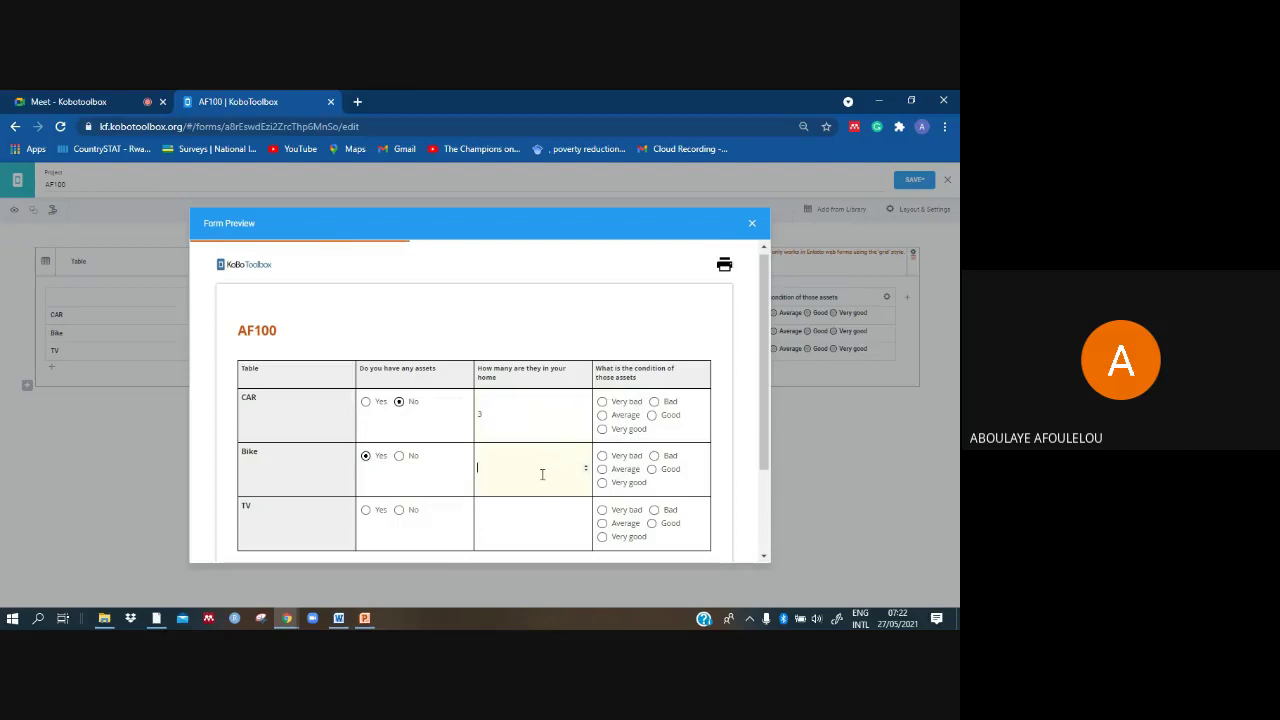
{"action": "left_click", "coordinate": [511, 533]}
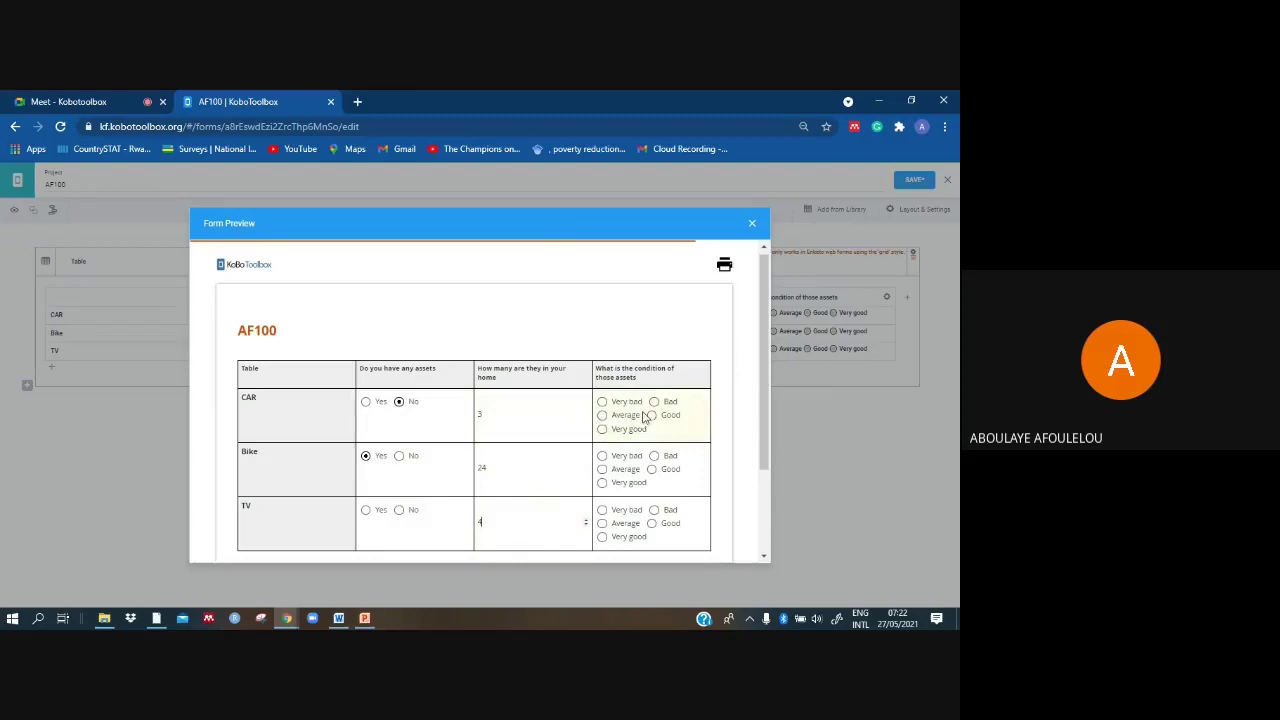
Step: Rate the condition in the preview as Average for the car, Bad for the bike and Very good for the TV
{"action": "left_click", "coordinate": [601, 416]}
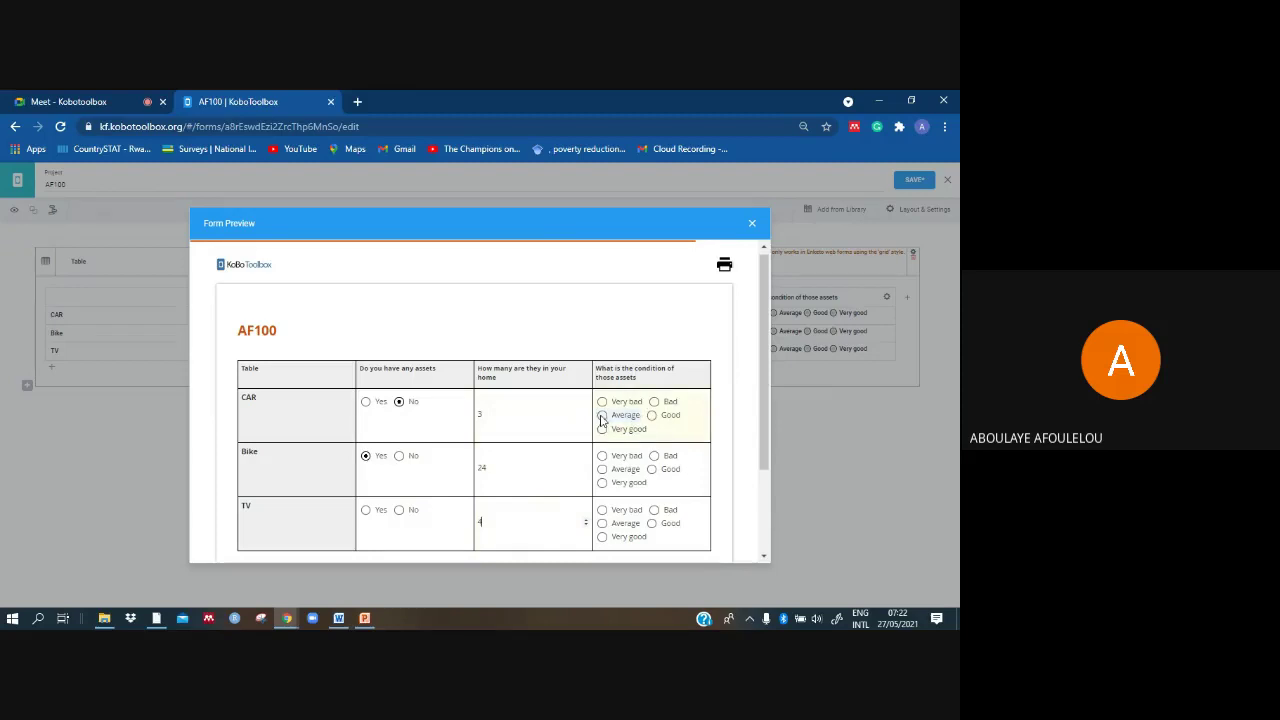
{"action": "left_click", "coordinate": [655, 457]}
{"action": "left_click", "coordinate": [601, 537]}
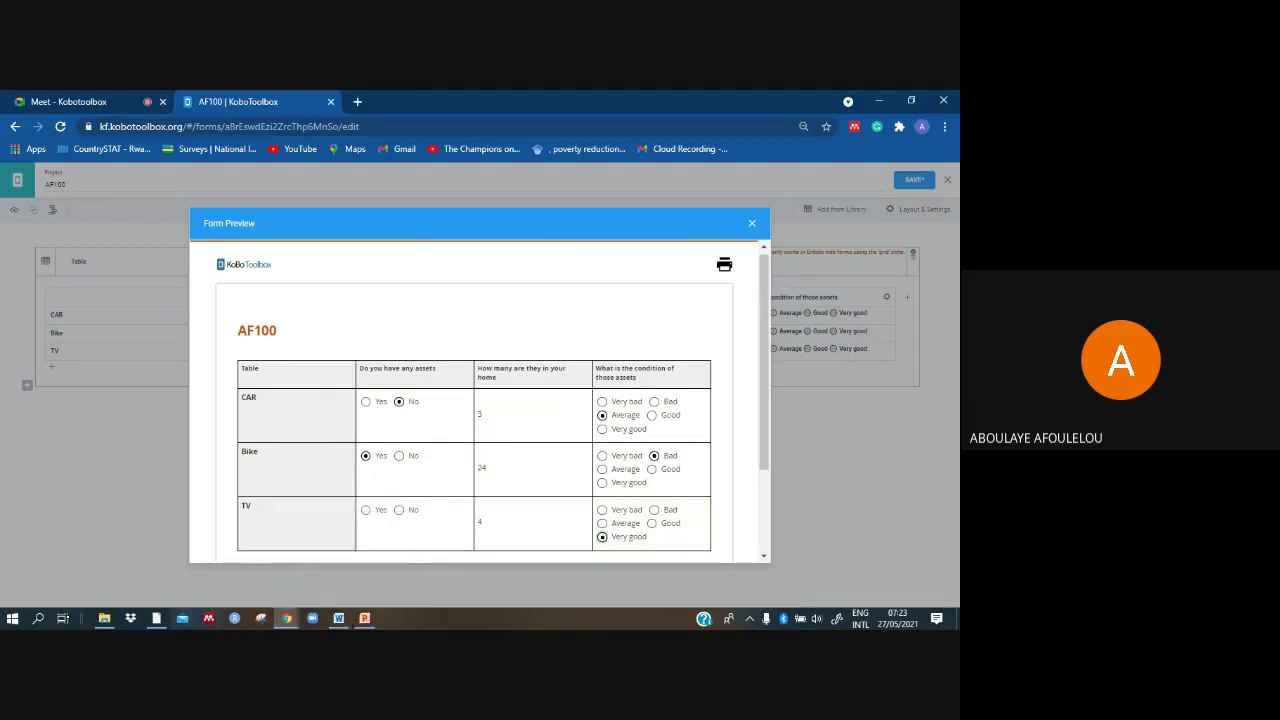
Step: Compare the form preview with the assets matrix table of question D4 in questionnaire training.pdf, and return to the KoboToolbox preview
{"action": "mouse_move", "coordinate": [156, 618]}
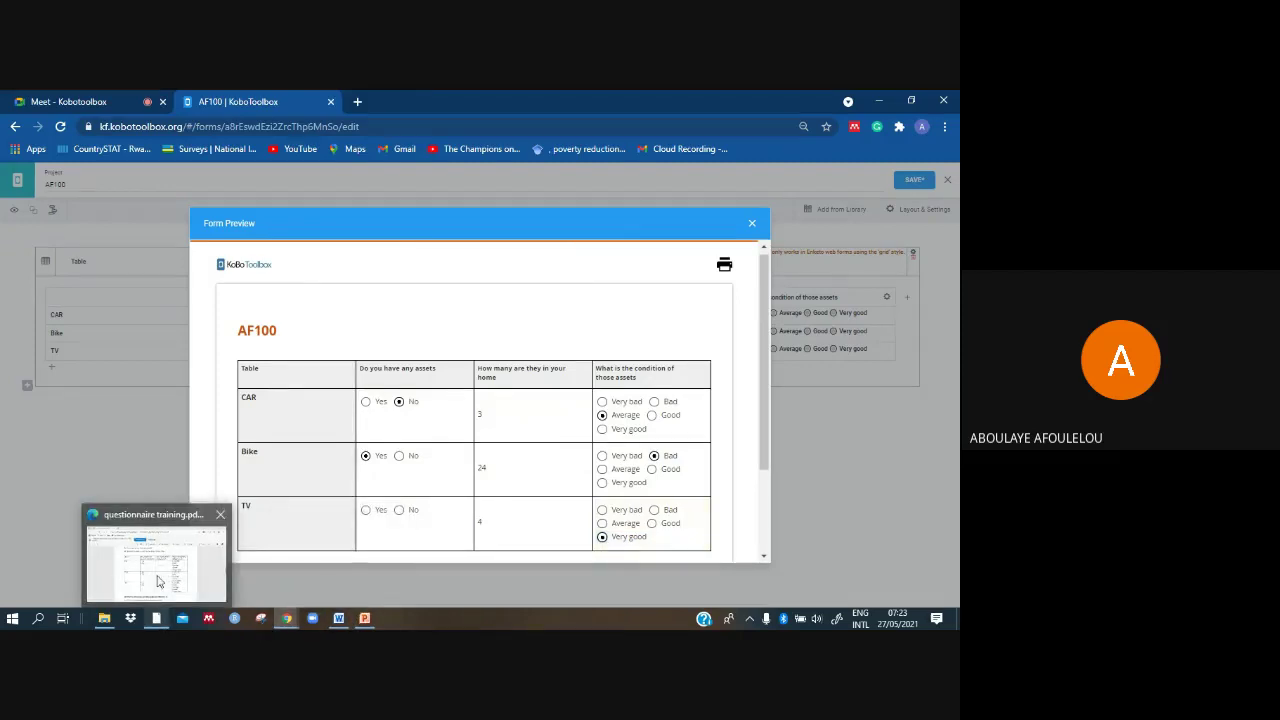
{"action": "left_click", "coordinate": [157, 581]}
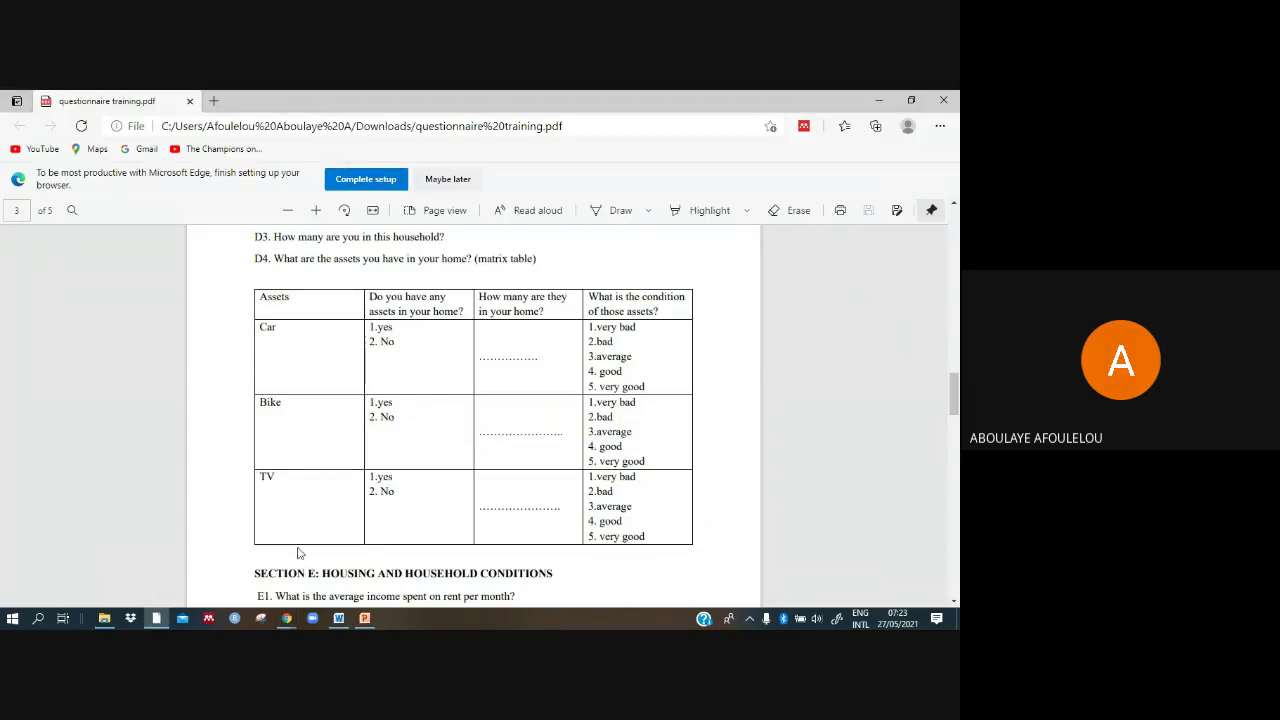
{"action": "mouse_move", "coordinate": [286, 618]}
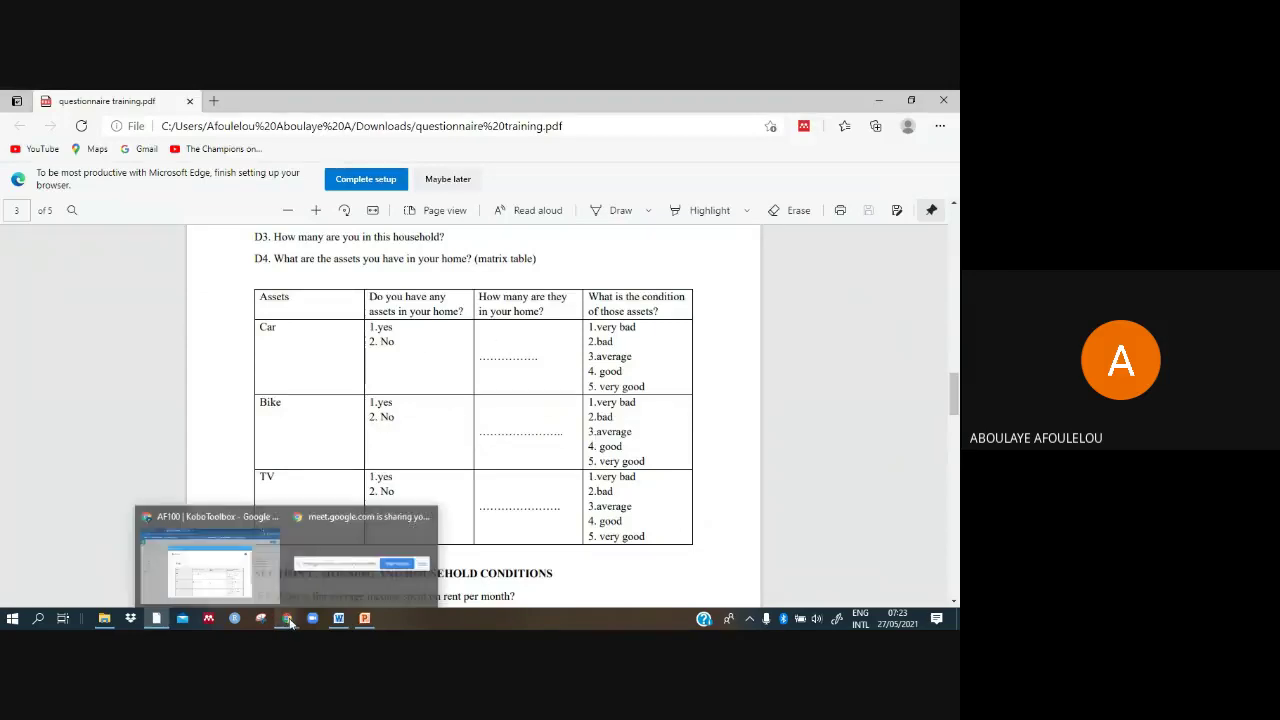
{"action": "left_click", "coordinate": [251, 577]}
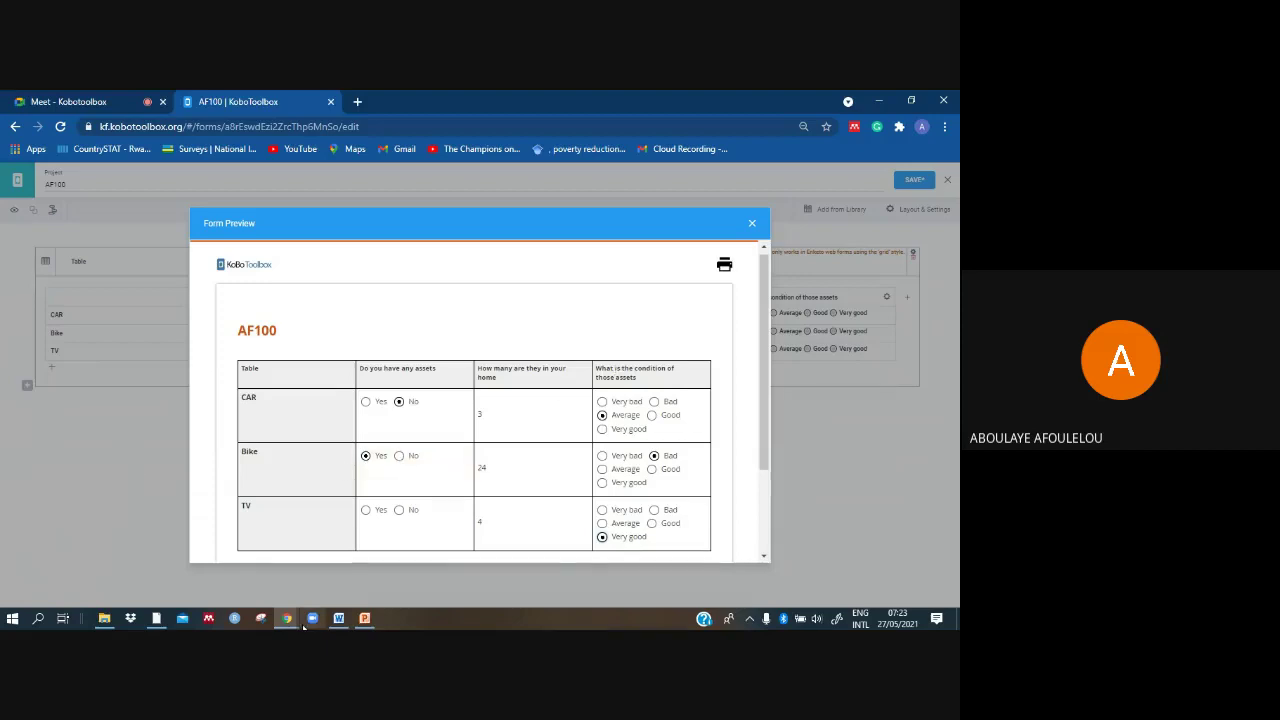
Step: Switch from the AF100 form preview to the Google Meet call that is recording the session
{"action": "mouse_move", "coordinate": [284, 612]}
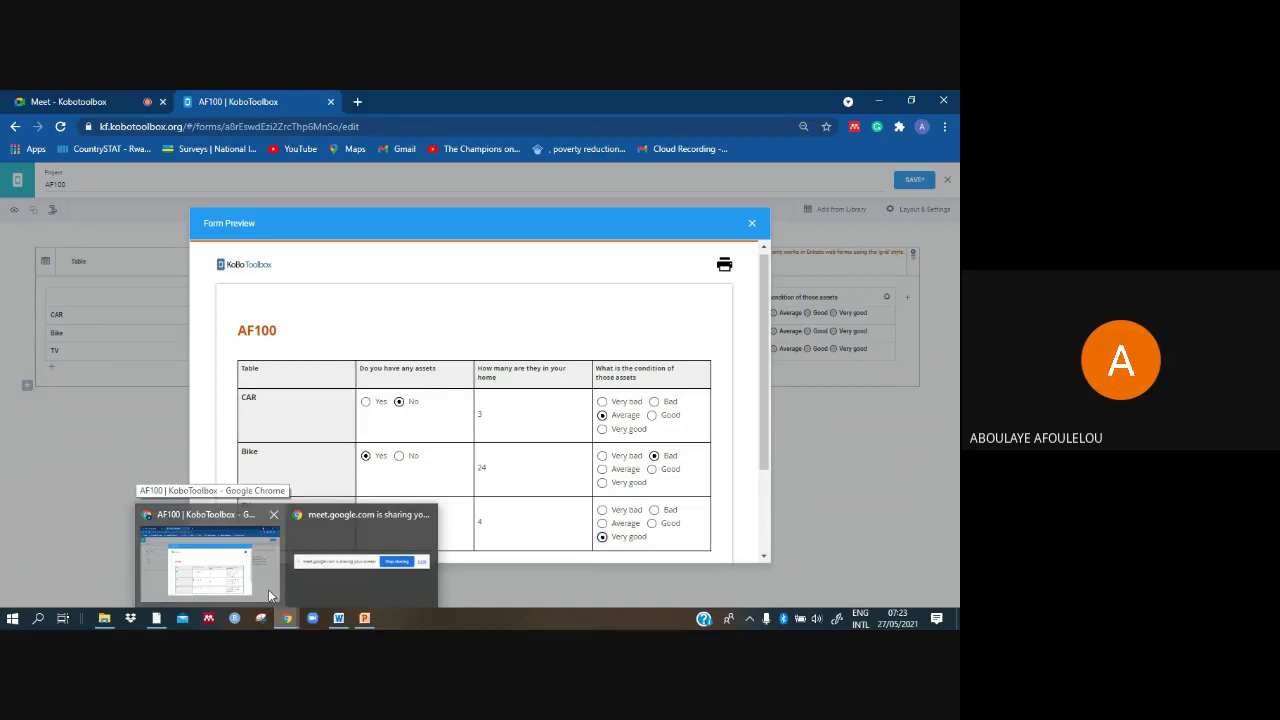
{"action": "left_click", "coordinate": [270, 596]}
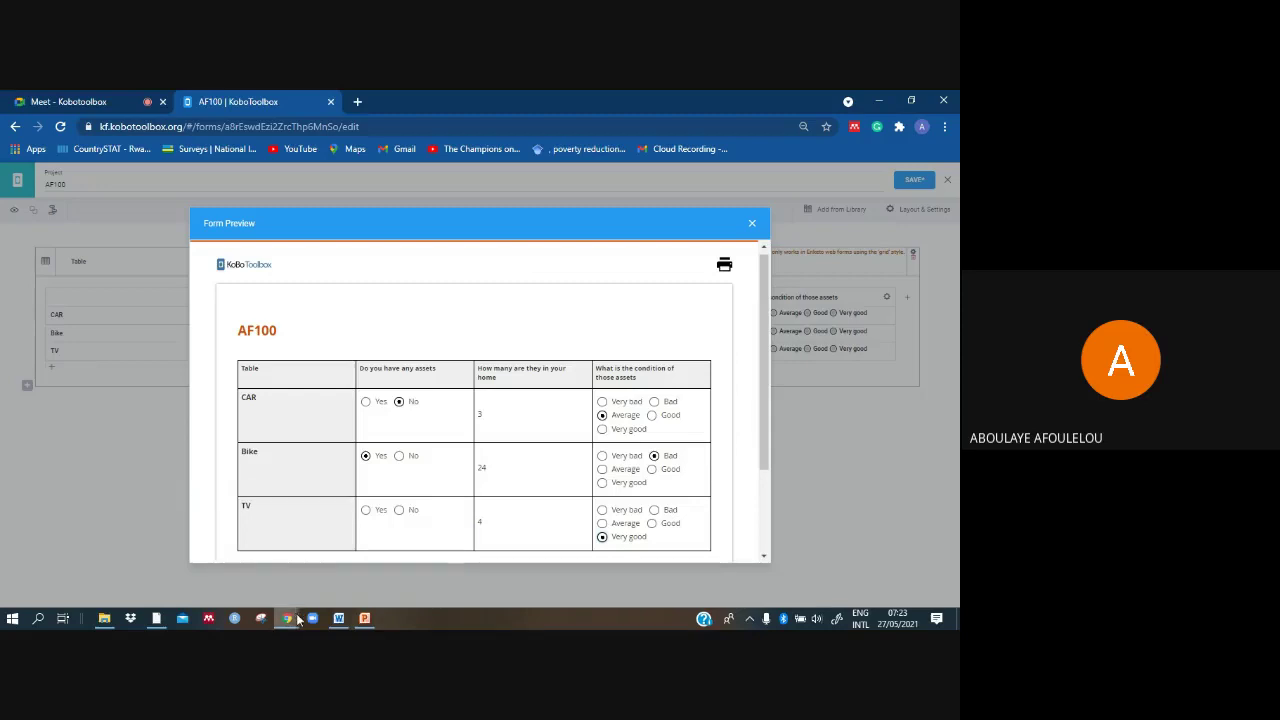
{"action": "left_click", "coordinate": [117, 107]}
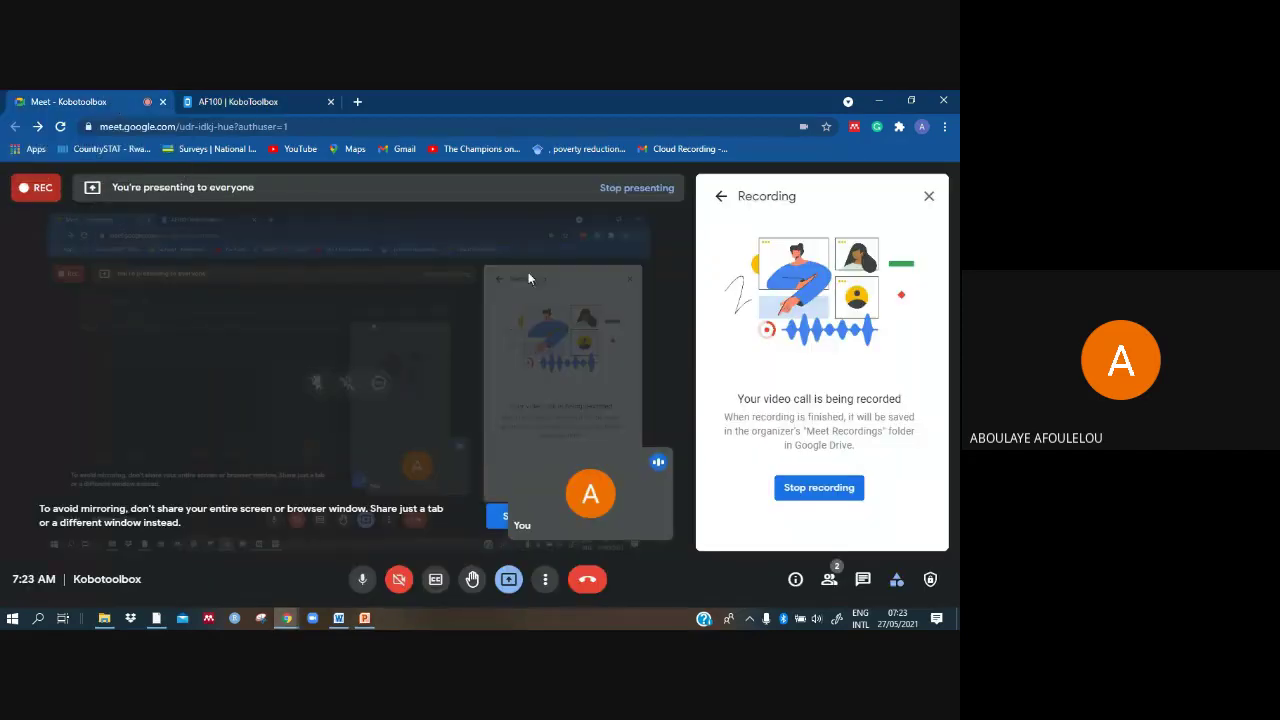